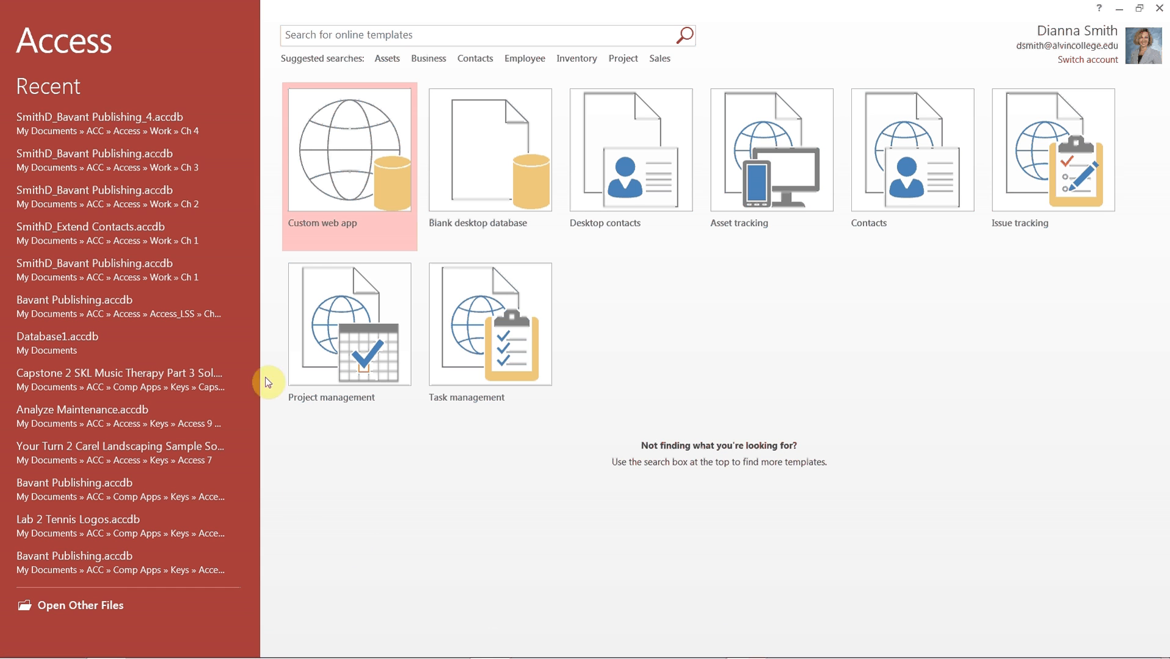
- Open the Chapter 4 Bavant Publishing database, show the Customer Financial Report in Layout View, and collapse the Navigation Pane
{"action": "left_click", "coordinate": [110, 122]}
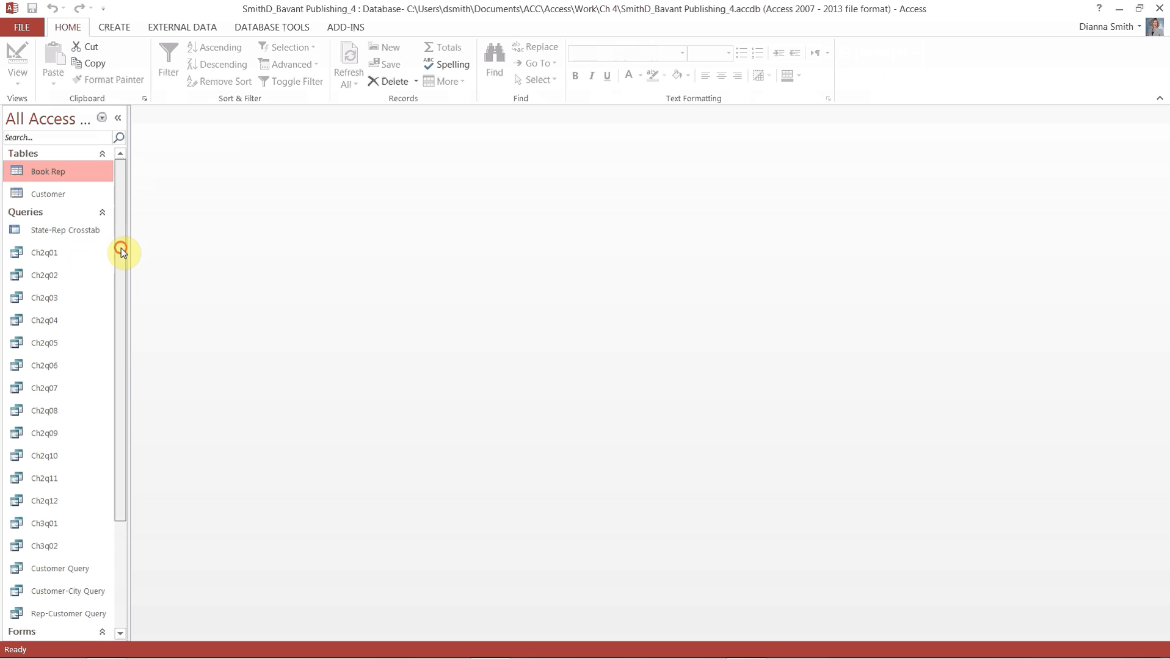
{"action": "left_click_drag", "start_coordinate": [121, 248], "coordinate": [132, 425]}
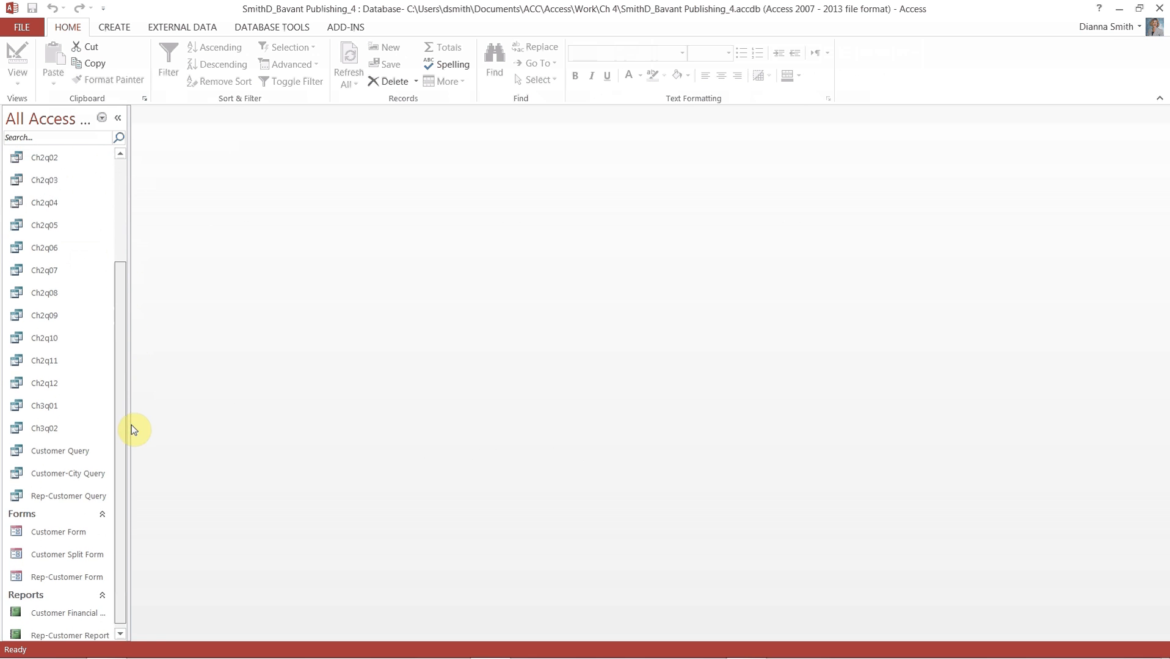
{"action": "right_click", "coordinate": [49, 618]}
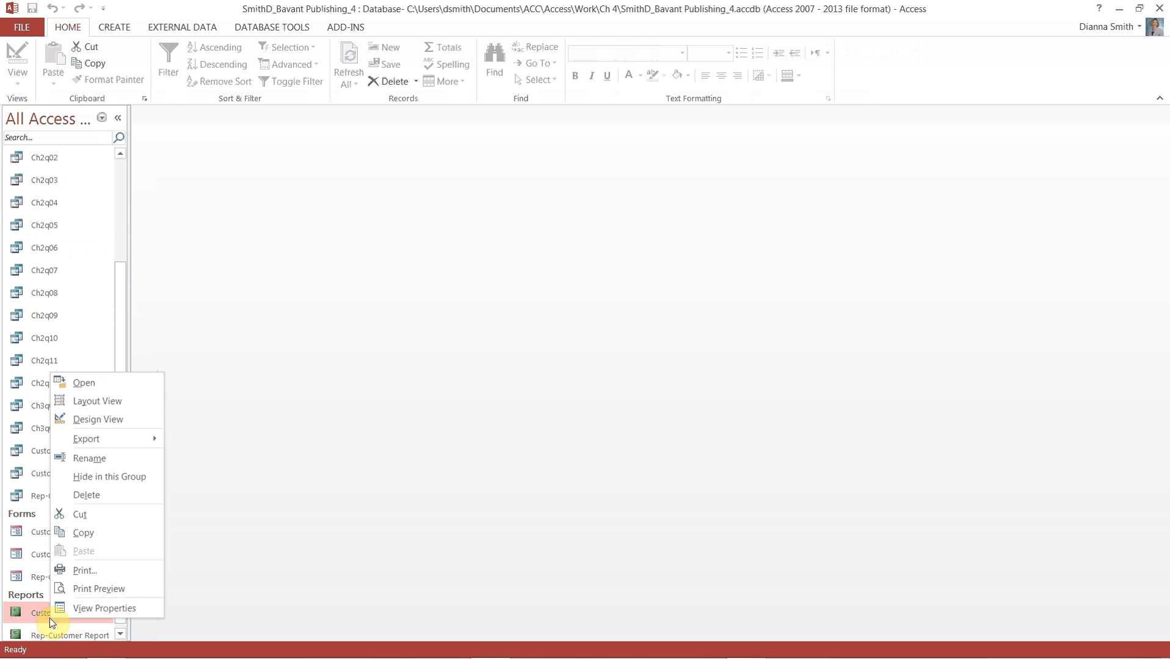
{"action": "left_click", "coordinate": [110, 406]}
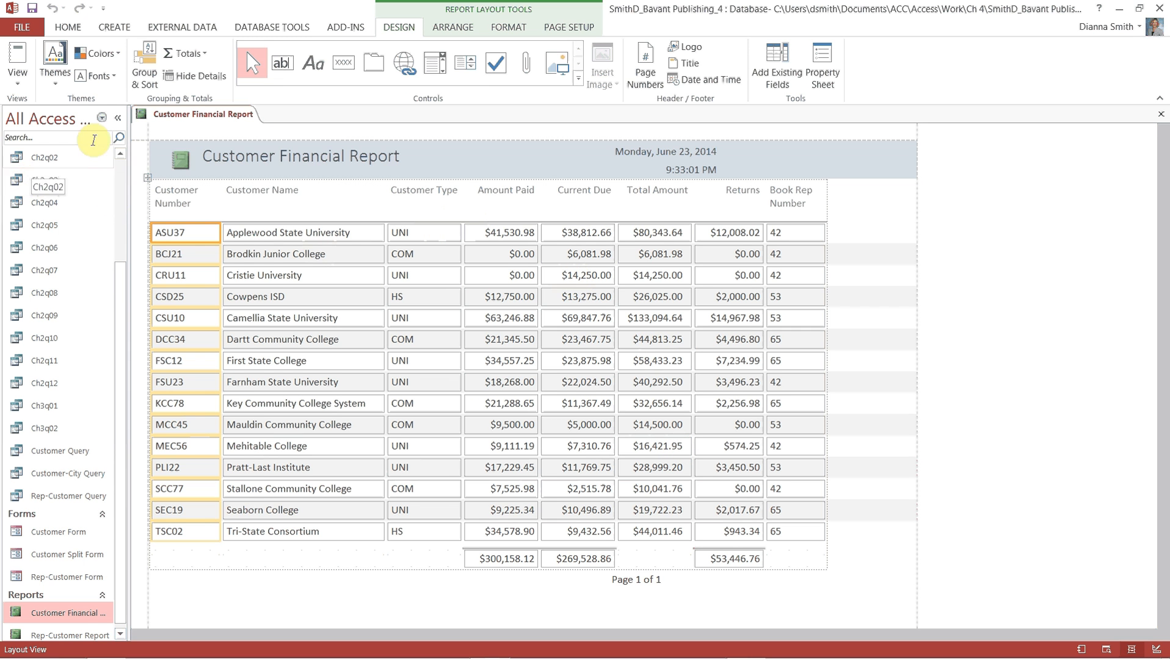
{"action": "left_click", "coordinate": [119, 121]}
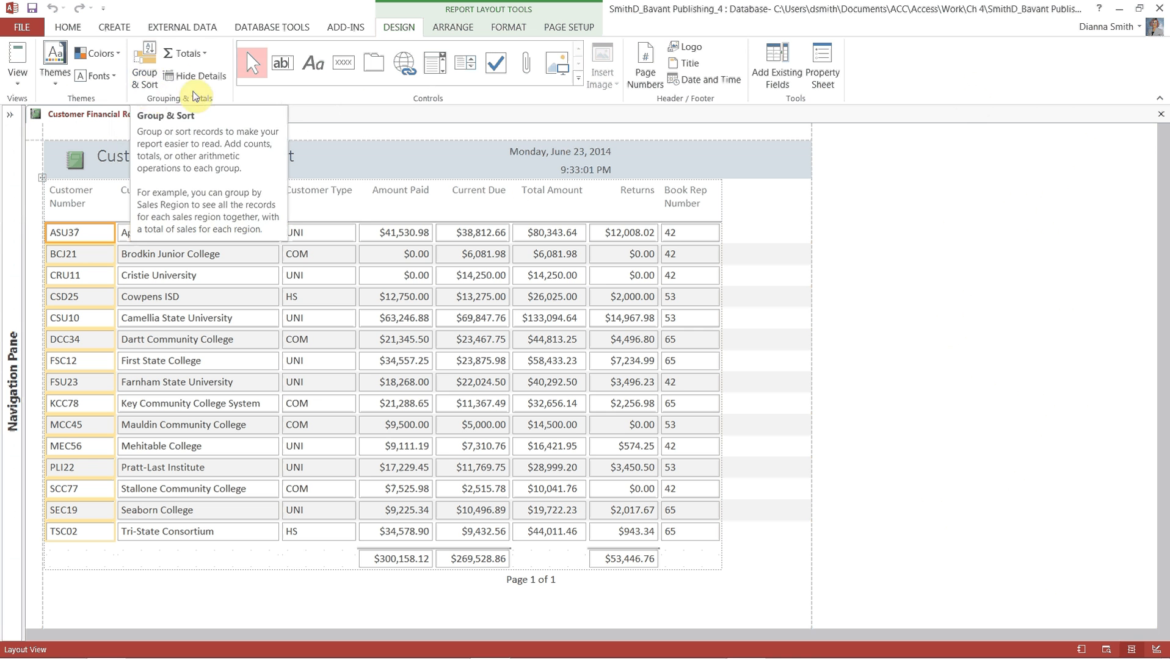
- Group the report on Customer Type and sort the records within each group by Customer Number
{"action": "left_click", "coordinate": [141, 75]}
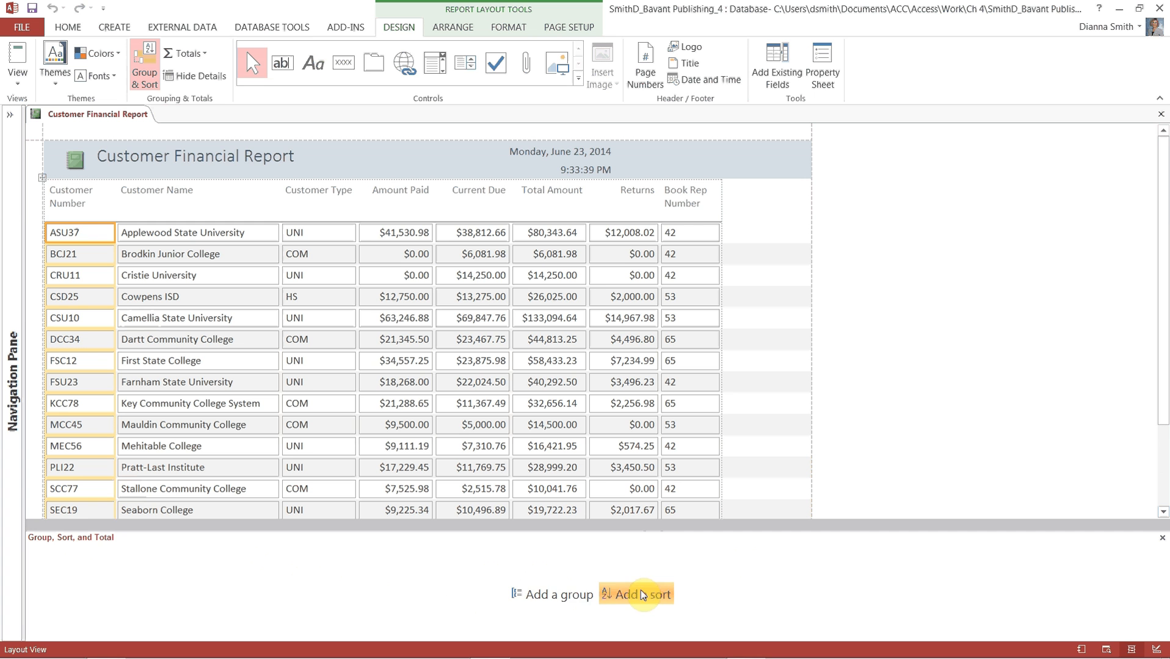
{"action": "left_click", "coordinate": [552, 595]}
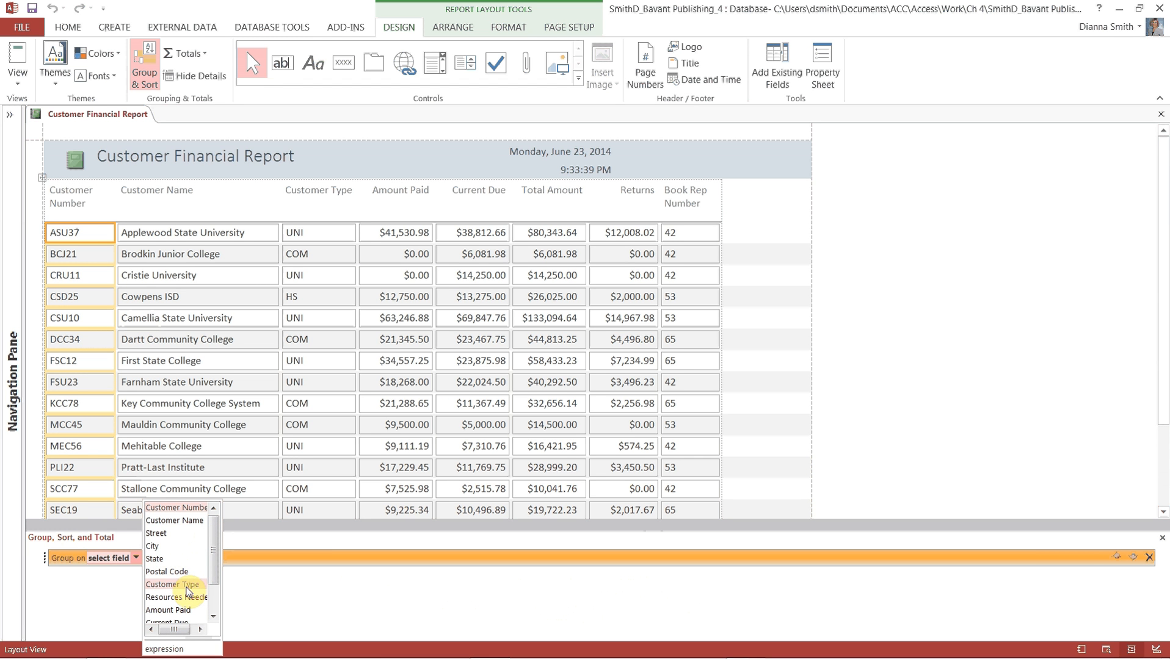
{"action": "left_click", "coordinate": [186, 587]}
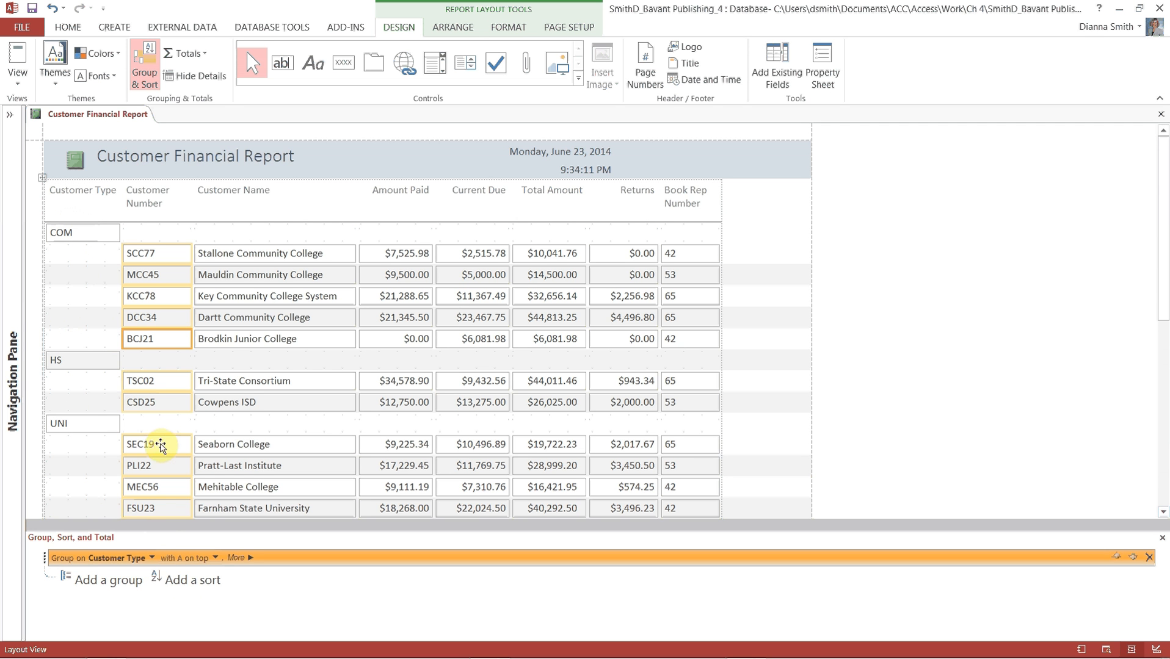
{"action": "left_click", "coordinate": [194, 583]}
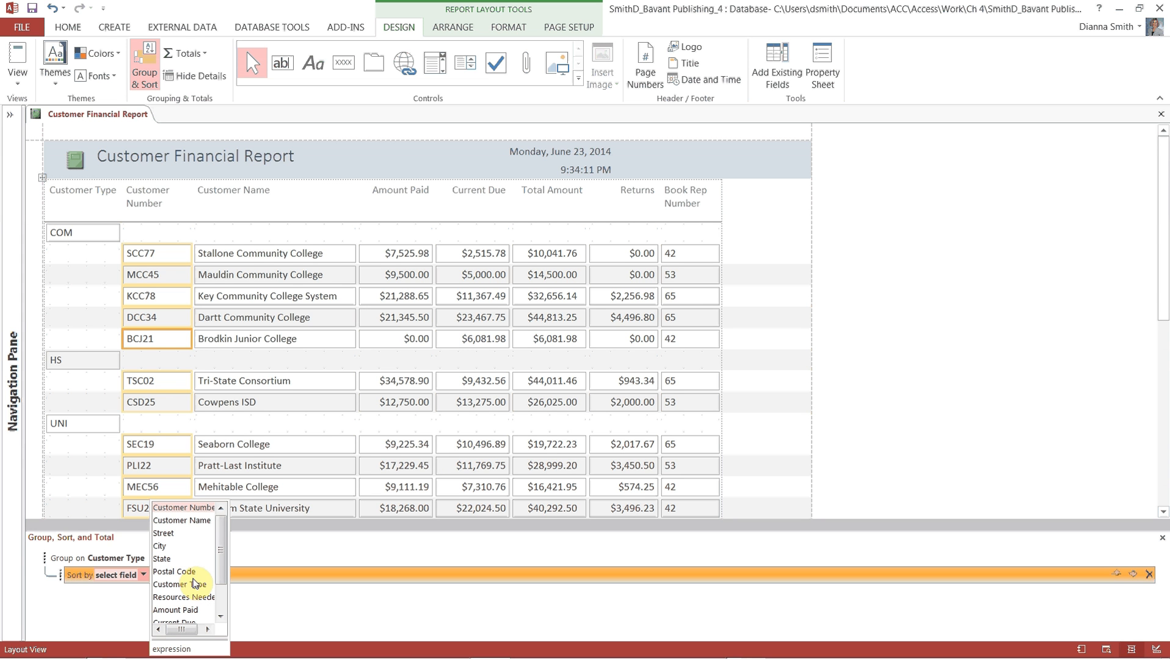
{"action": "left_click", "coordinate": [183, 509]}
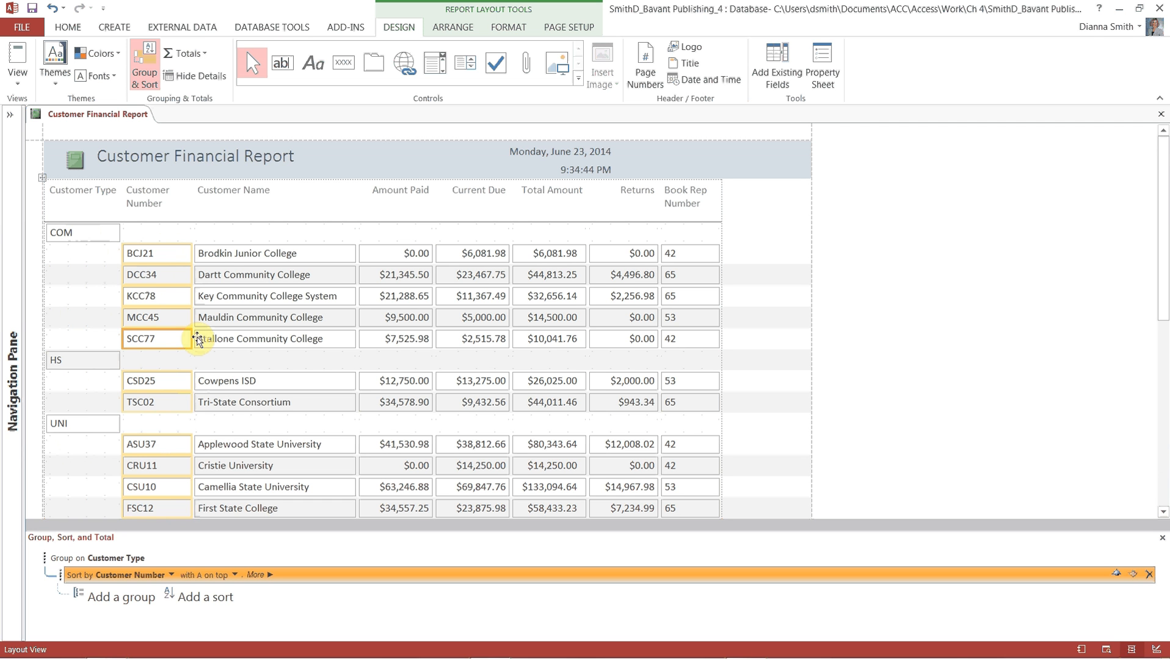
- Add Sum subtotals for the Amount Paid column and increase the subtotal control's height to fit its full value
{"action": "left_click", "coordinate": [394, 190]}
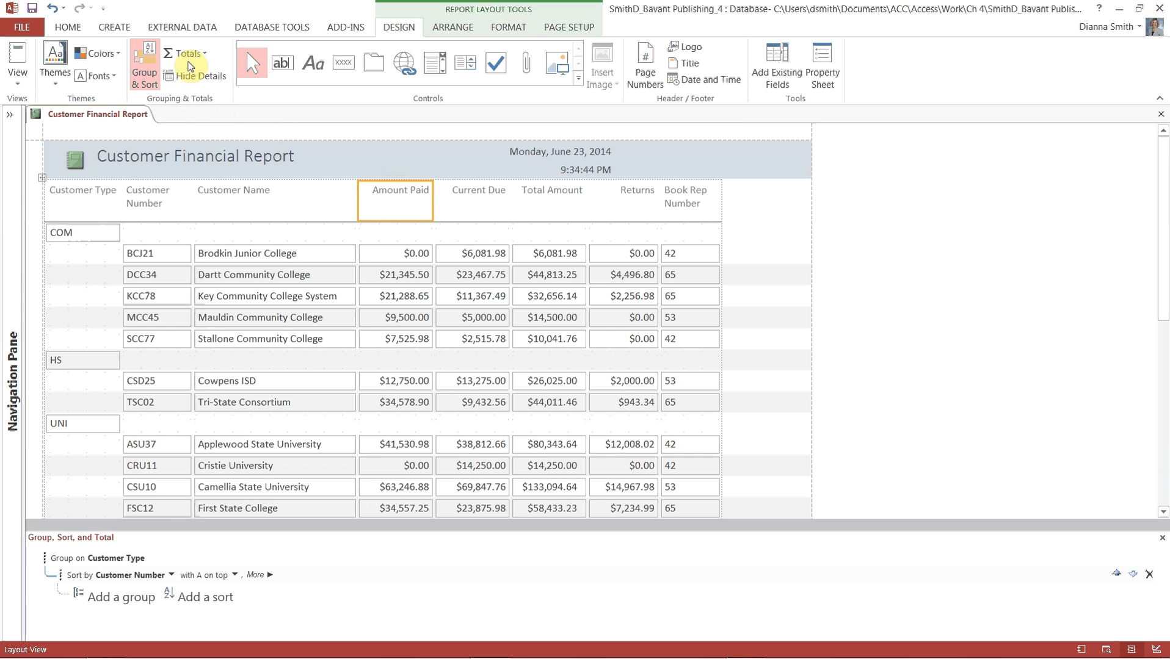
{"action": "left_click", "coordinate": [195, 53]}
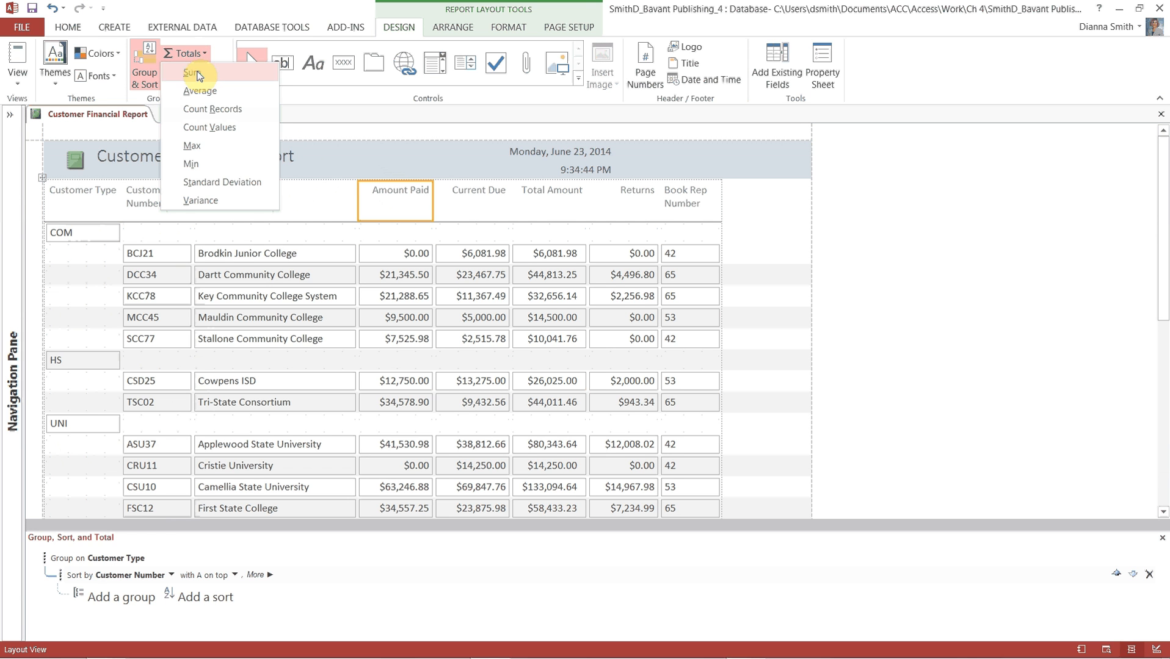
{"action": "left_click", "coordinate": [193, 73]}
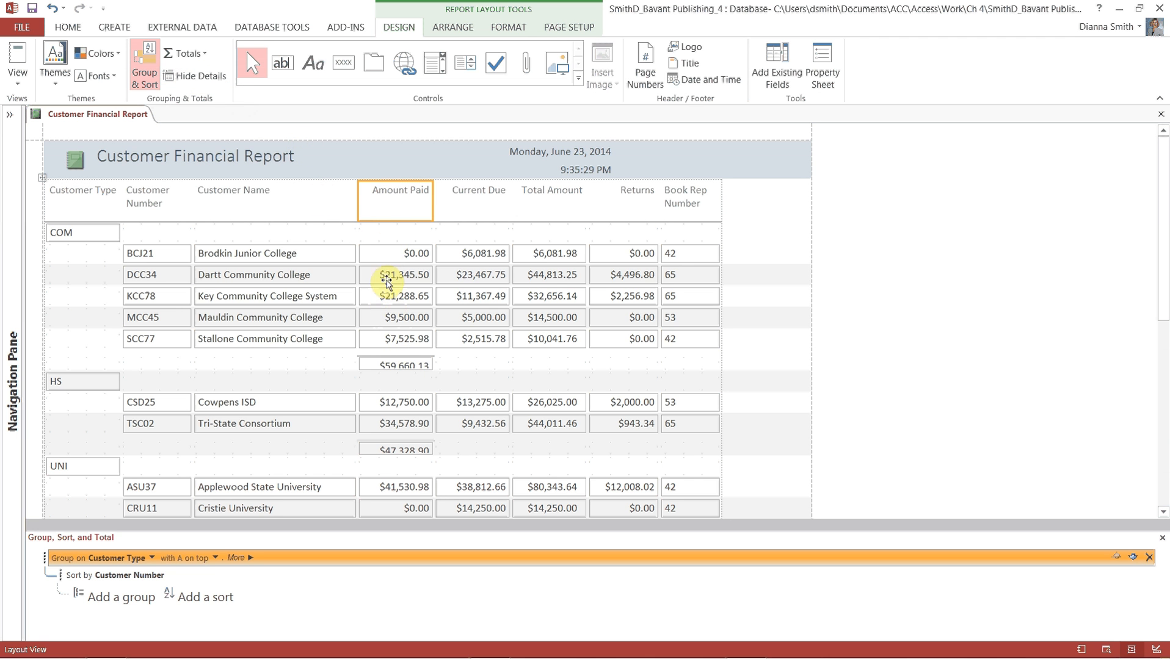
{"action": "left_click", "coordinate": [374, 367]}
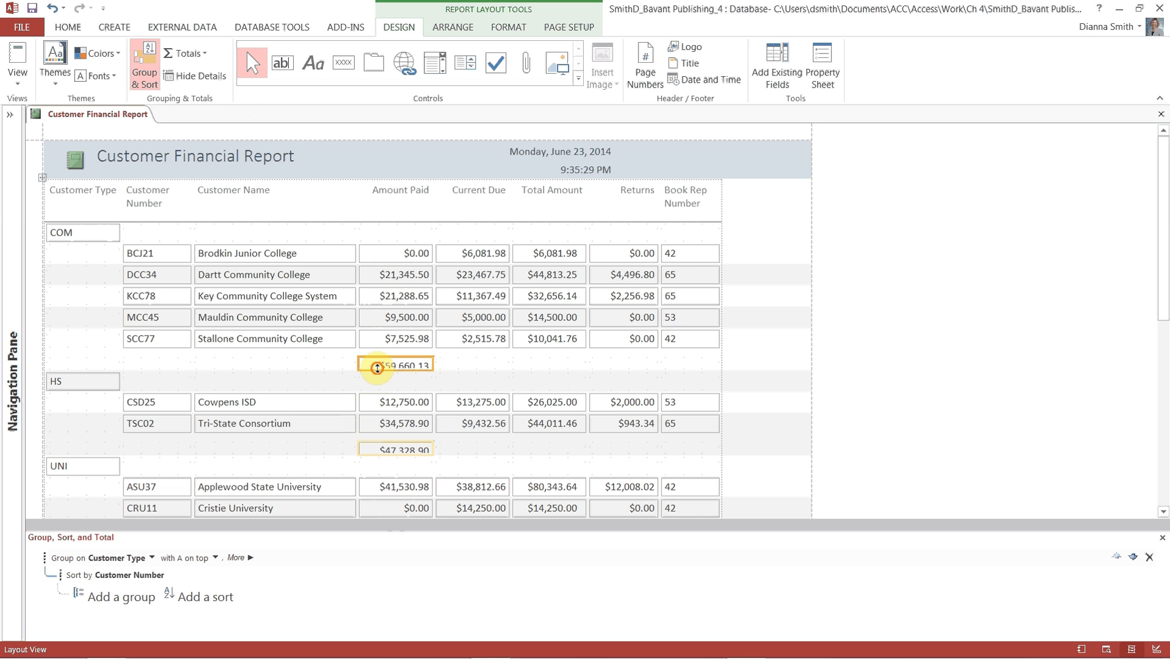
{"action": "left_click_drag", "start_coordinate": [377, 368], "coordinate": [375, 374]}
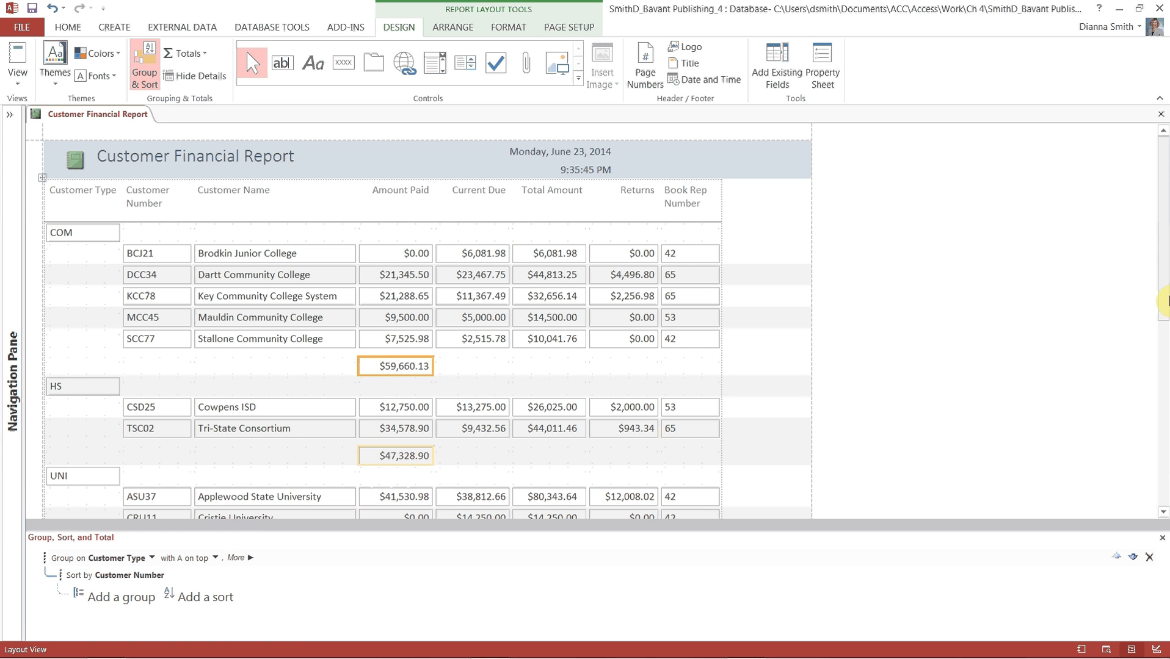
- Add Sum subtotals for the Current Due and Total Amount columns
{"action": "left_click_drag", "start_coordinate": [1163, 299], "coordinate": [1163, 238]}
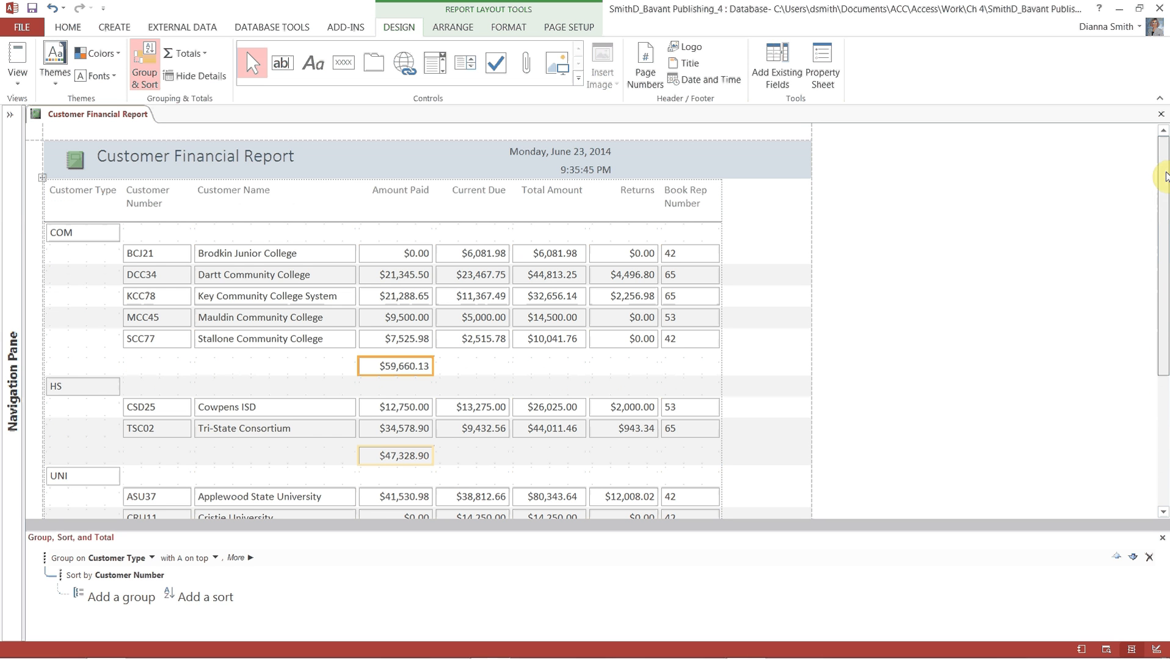
{"action": "left_click", "coordinate": [475, 201]}
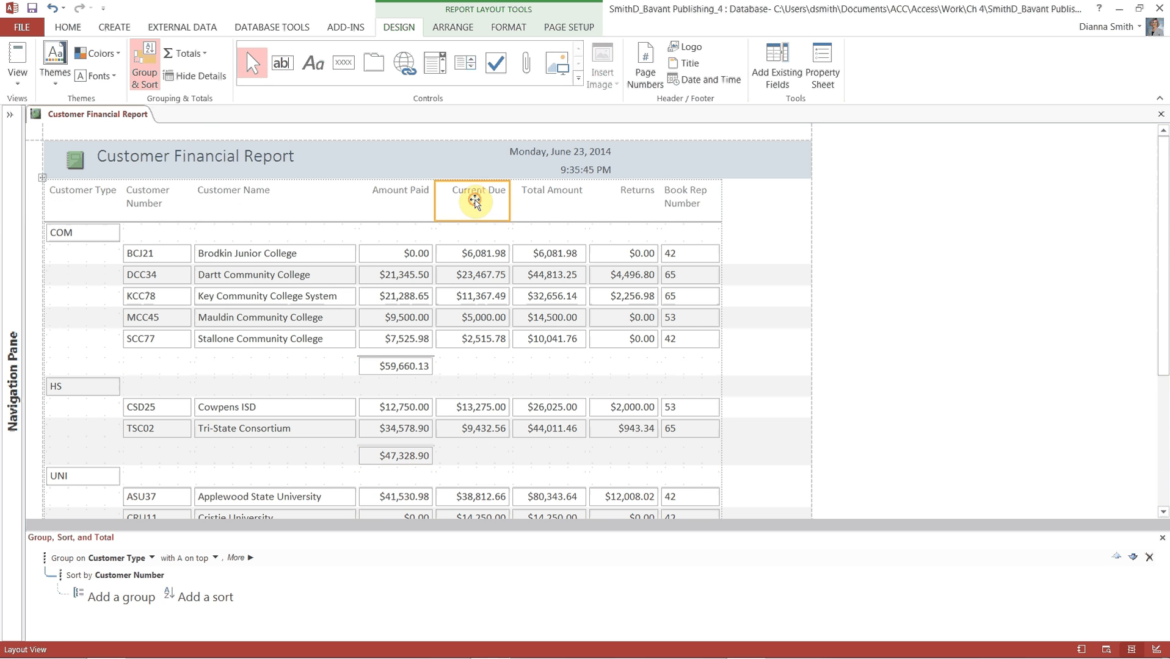
{"action": "left_click", "coordinate": [187, 54]}
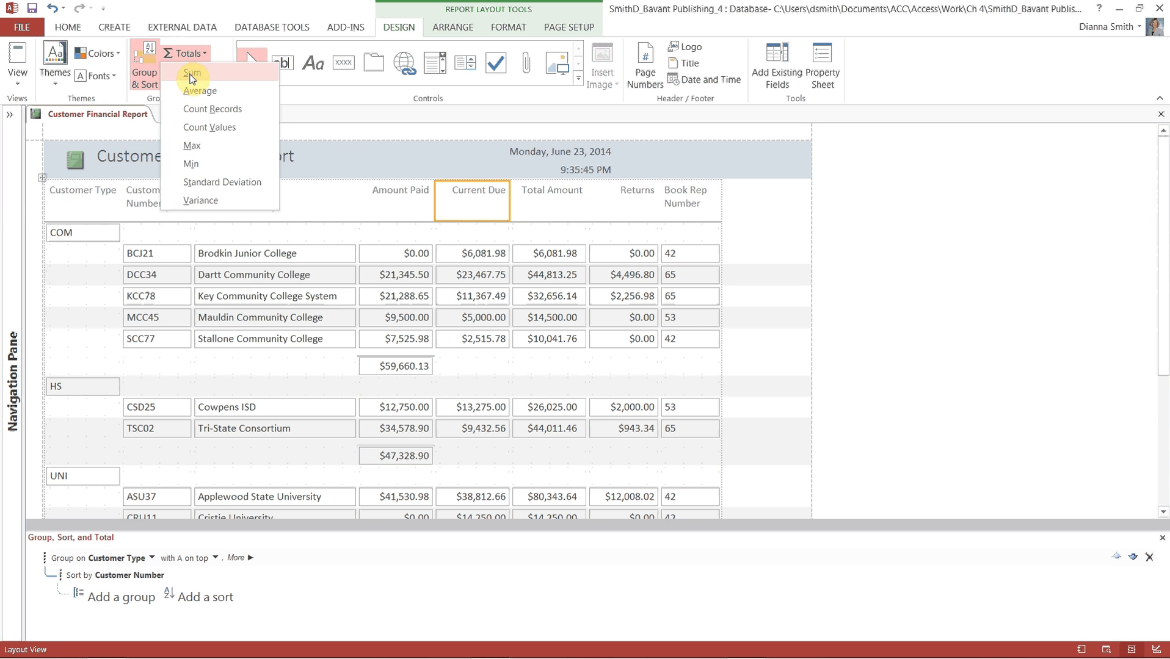
{"action": "left_click", "coordinate": [191, 73]}
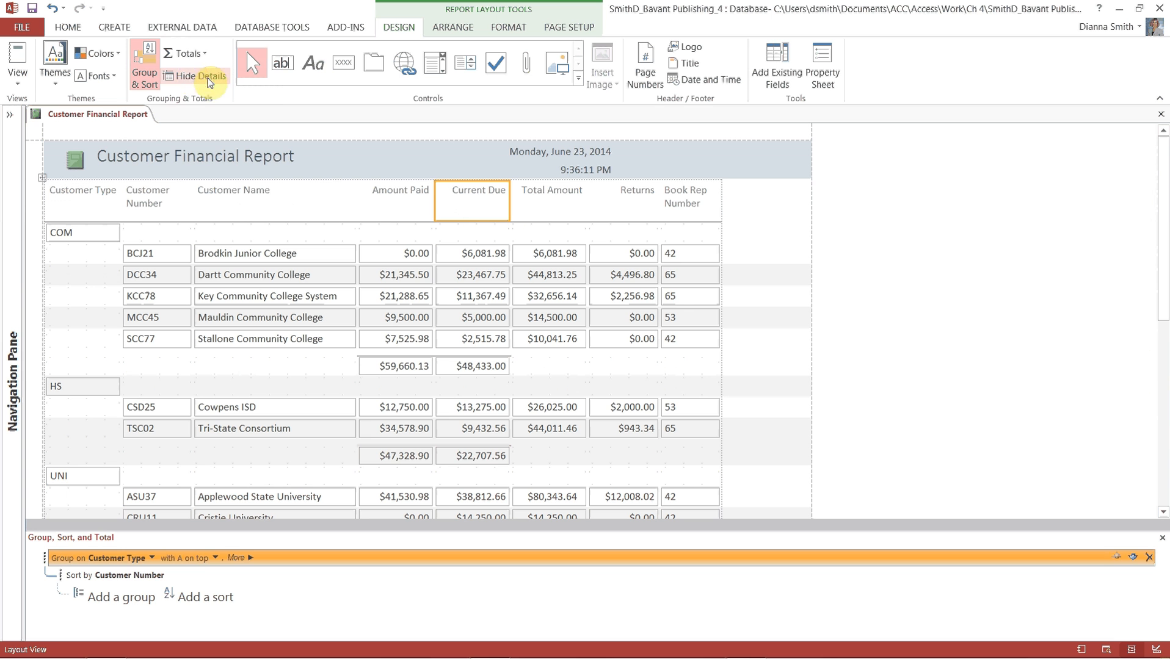
{"action": "left_click", "coordinate": [546, 196]}
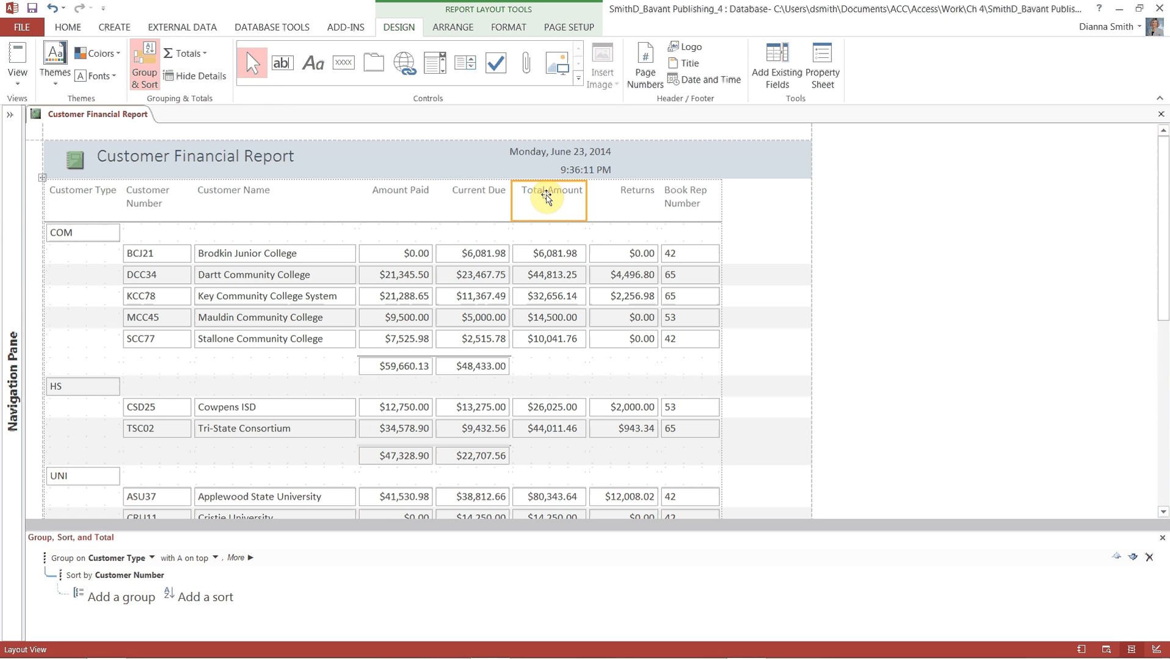
{"action": "left_click", "coordinate": [185, 55]}
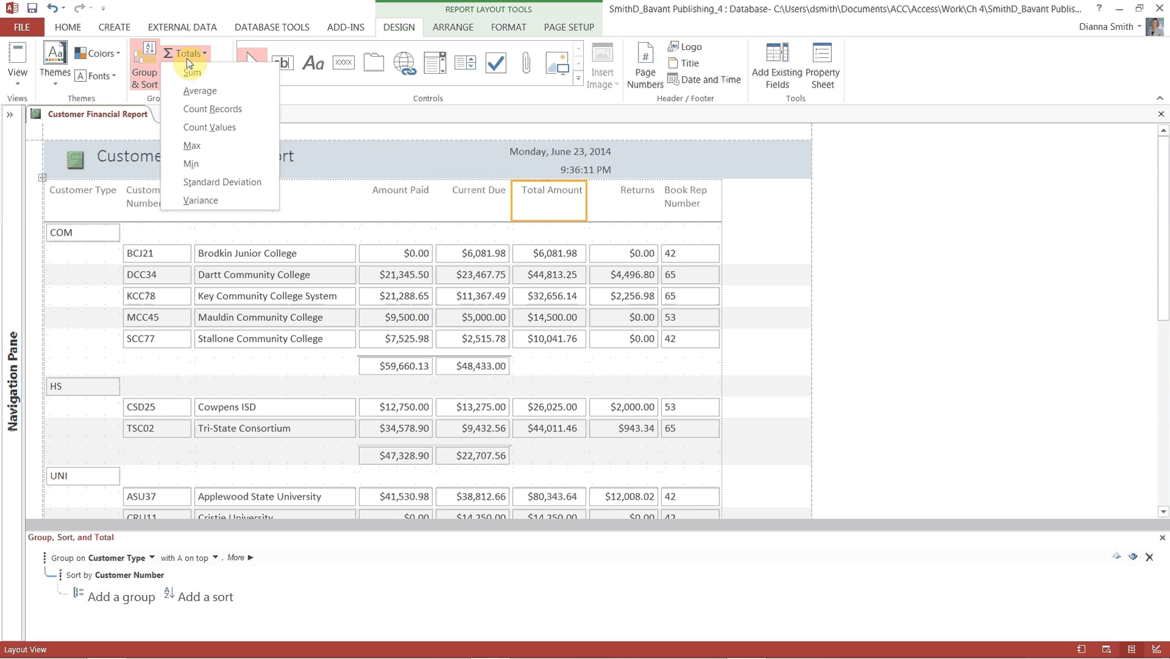
{"action": "left_click", "coordinate": [192, 74]}
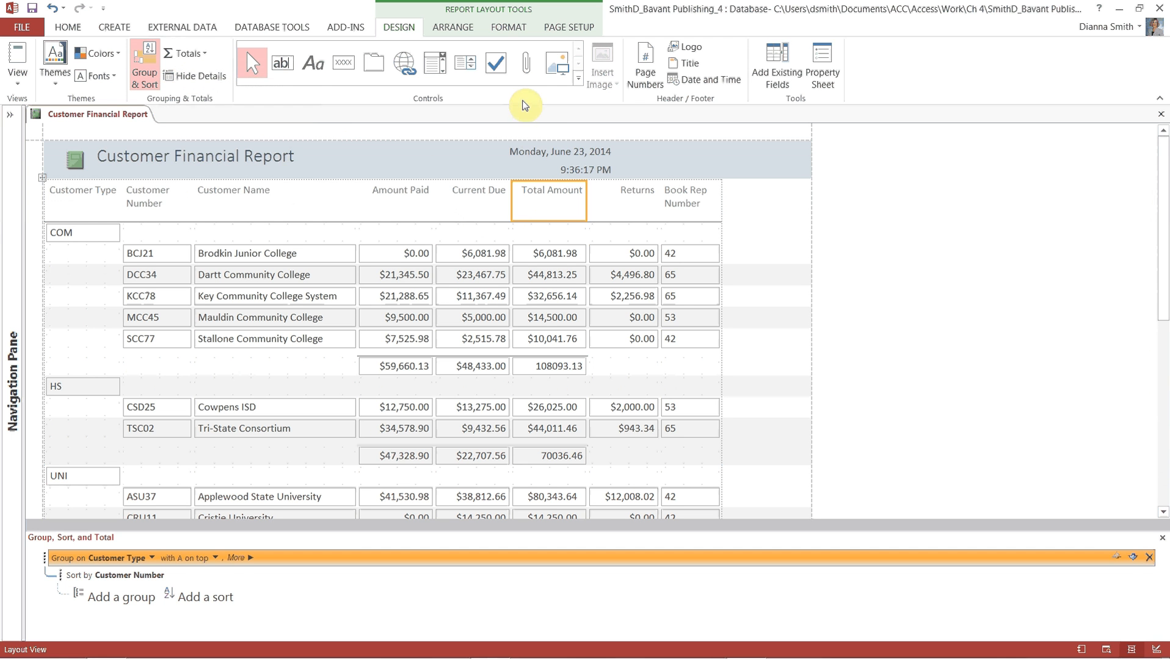
- Try adding Sum subtotals to the Returns column, and undo that addition
{"action": "left_click", "coordinate": [633, 197]}
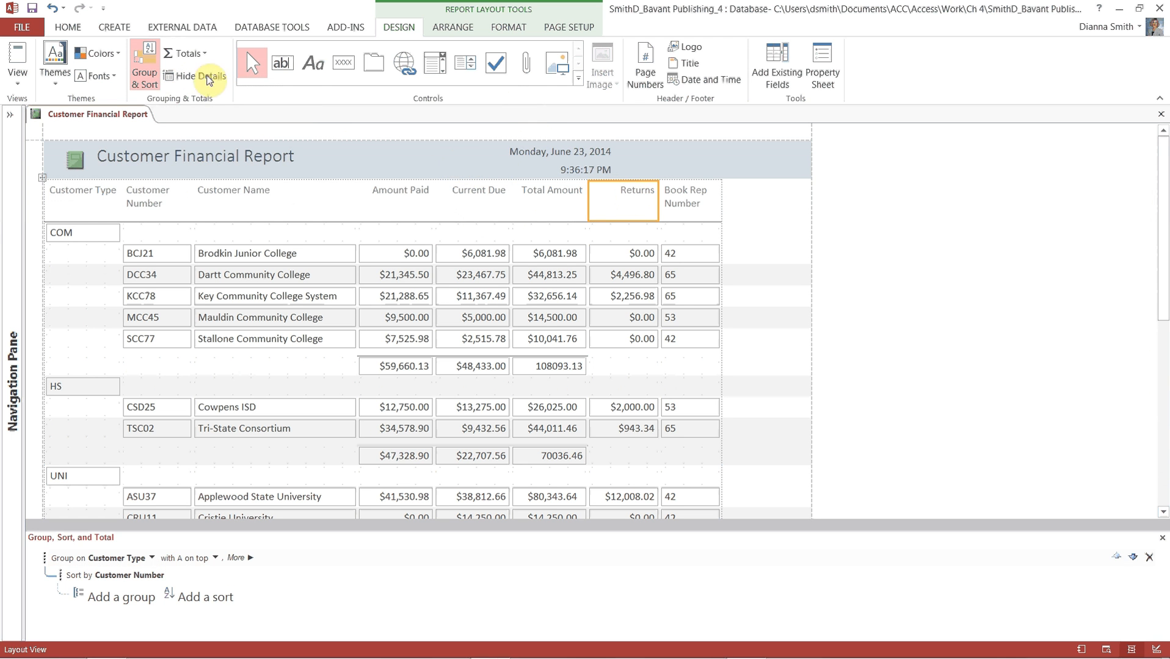
{"action": "left_click", "coordinate": [169, 61]}
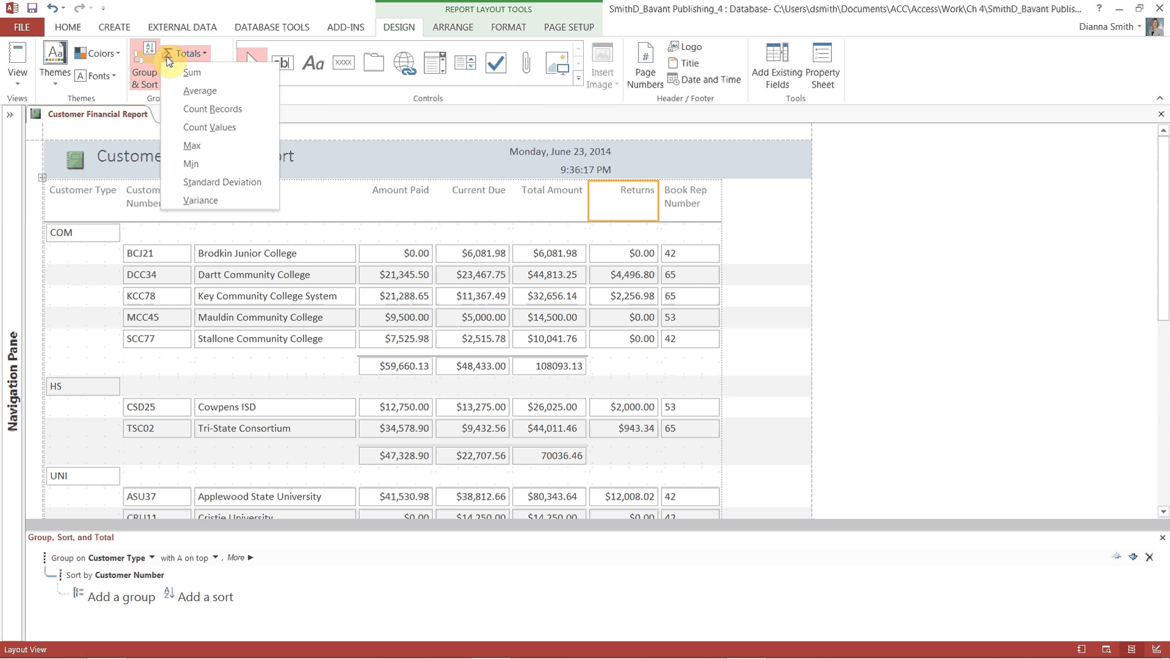
{"action": "left_click", "coordinate": [186, 72]}
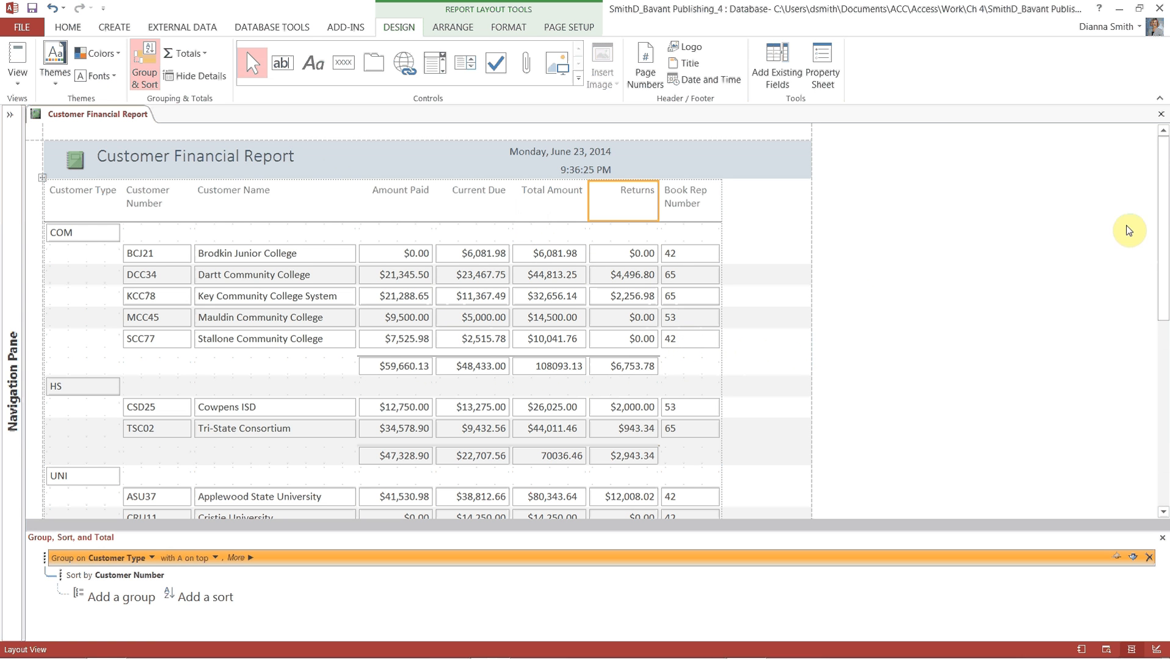
{"action": "key", "text": "ctrl+z"}
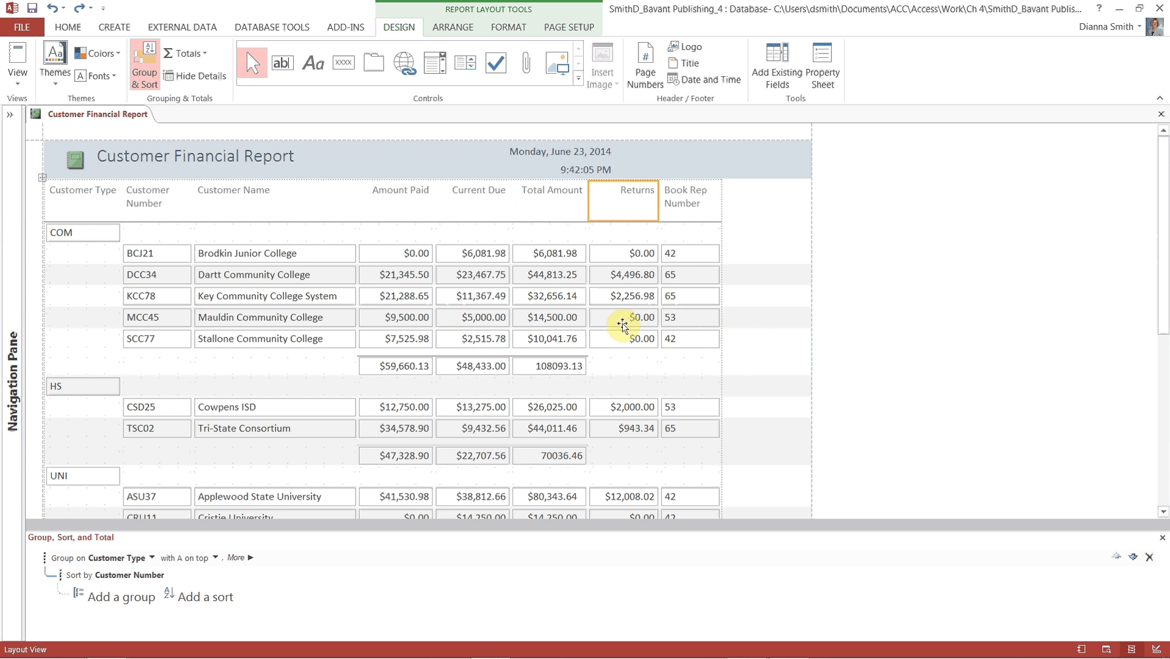
- Set the Format property of the Total Amount group subtotal to Currency
{"action": "left_click", "coordinate": [567, 367]}
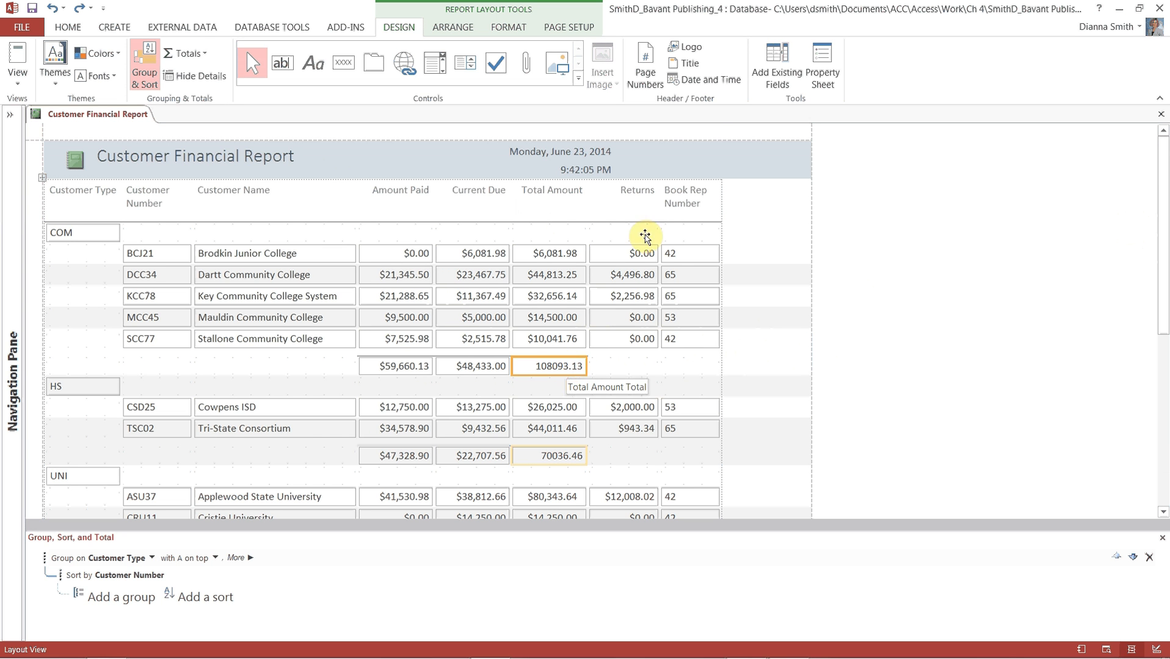
{"action": "left_click", "coordinate": [822, 78]}
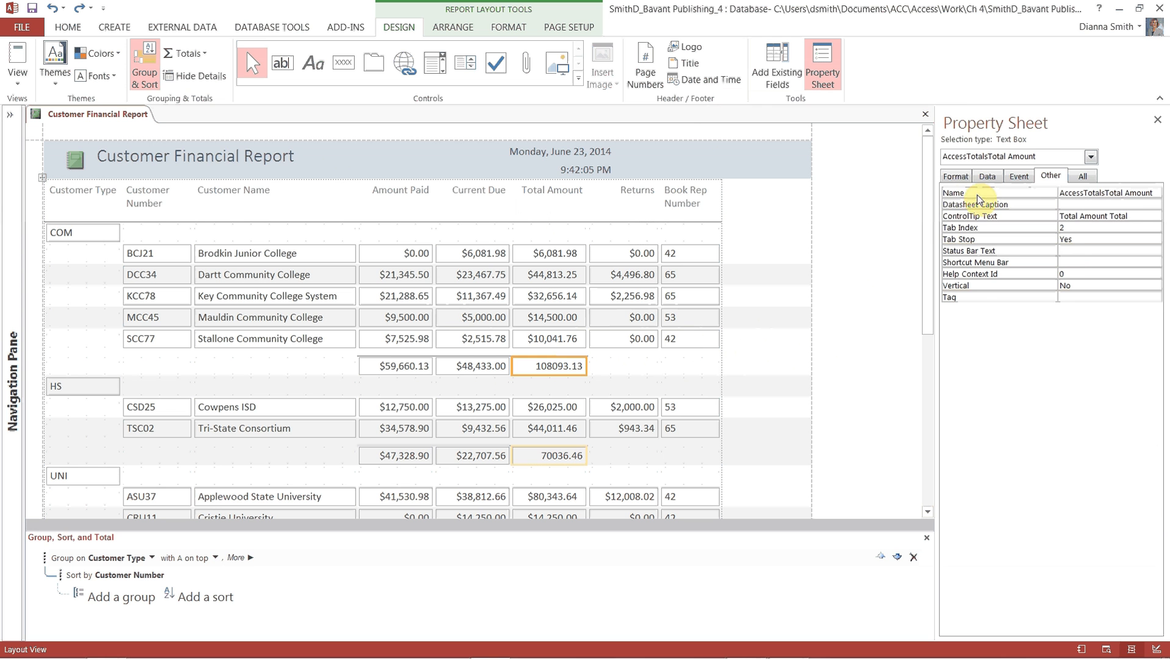
{"action": "left_click", "coordinate": [953, 180]}
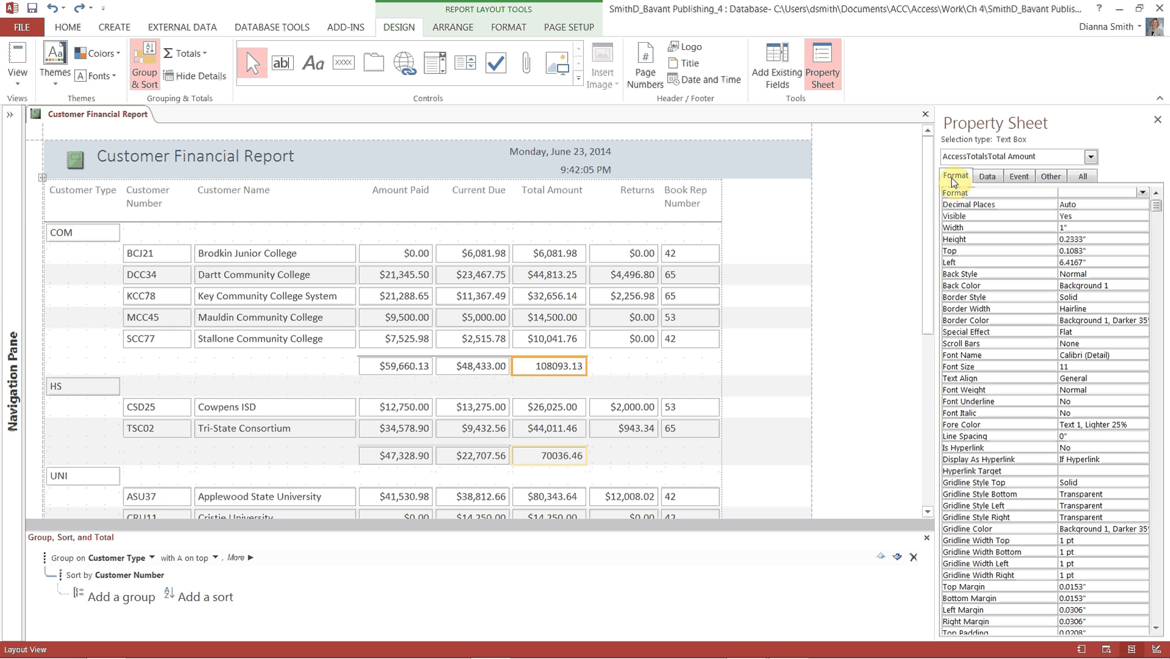
{"action": "left_click", "coordinate": [1141, 192]}
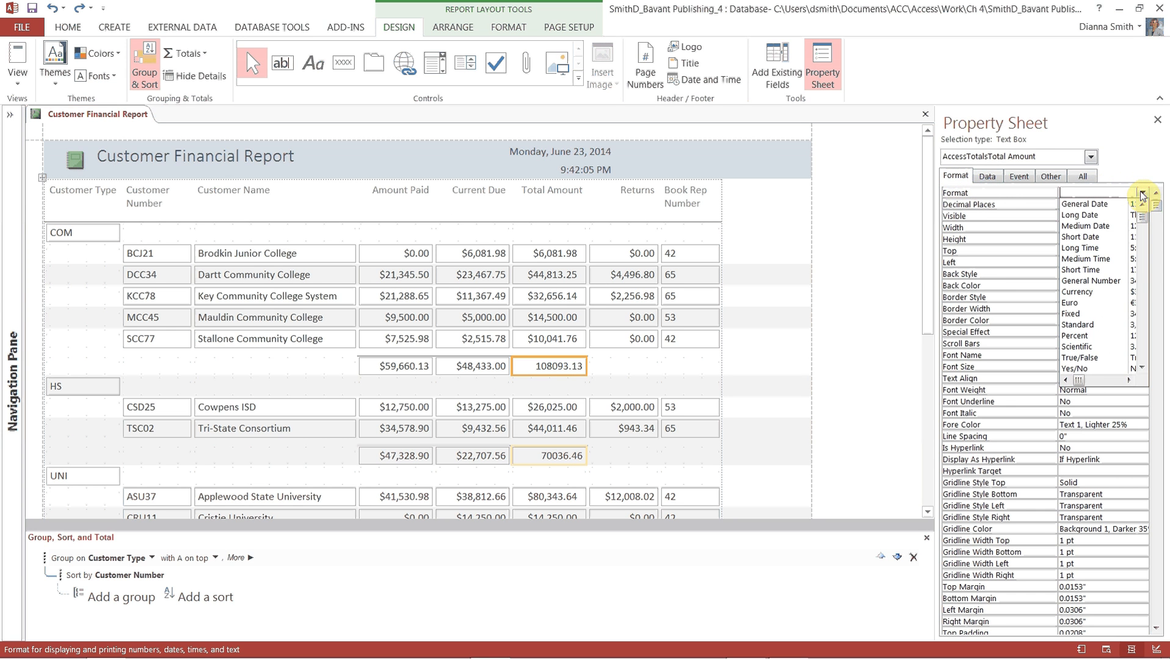
{"action": "left_click", "coordinate": [1092, 293]}
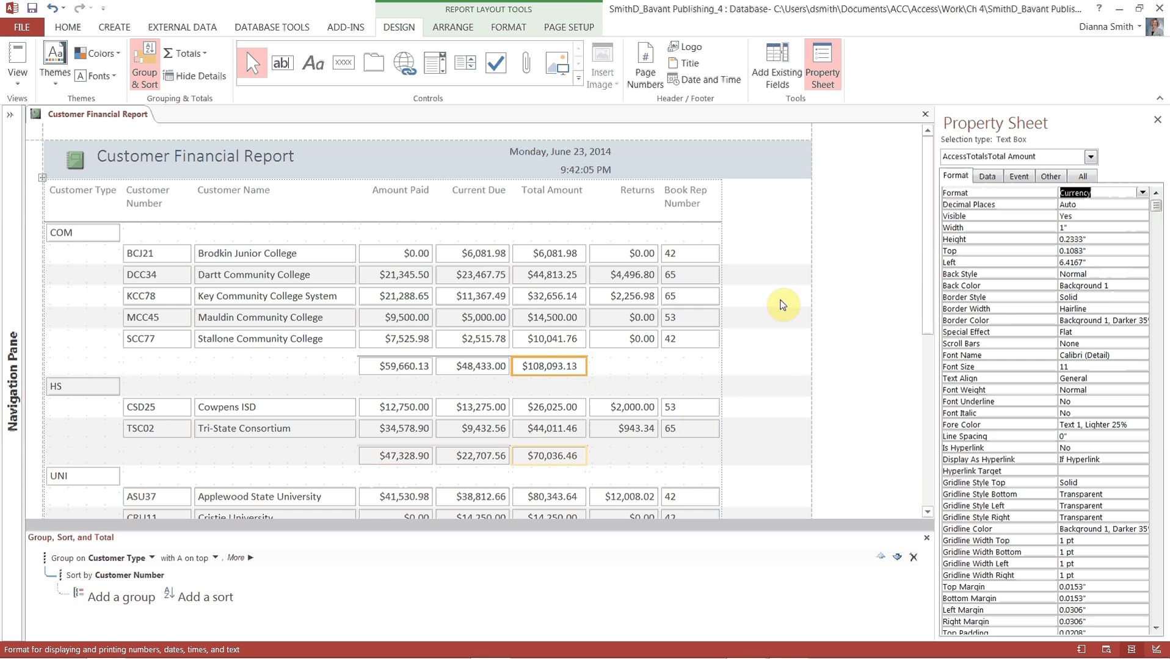
- Set the Format property of the Total Amount grand total at the end of the report to Currency
{"action": "left_click_drag", "start_coordinate": [923, 252], "coordinate": [948, 395]}
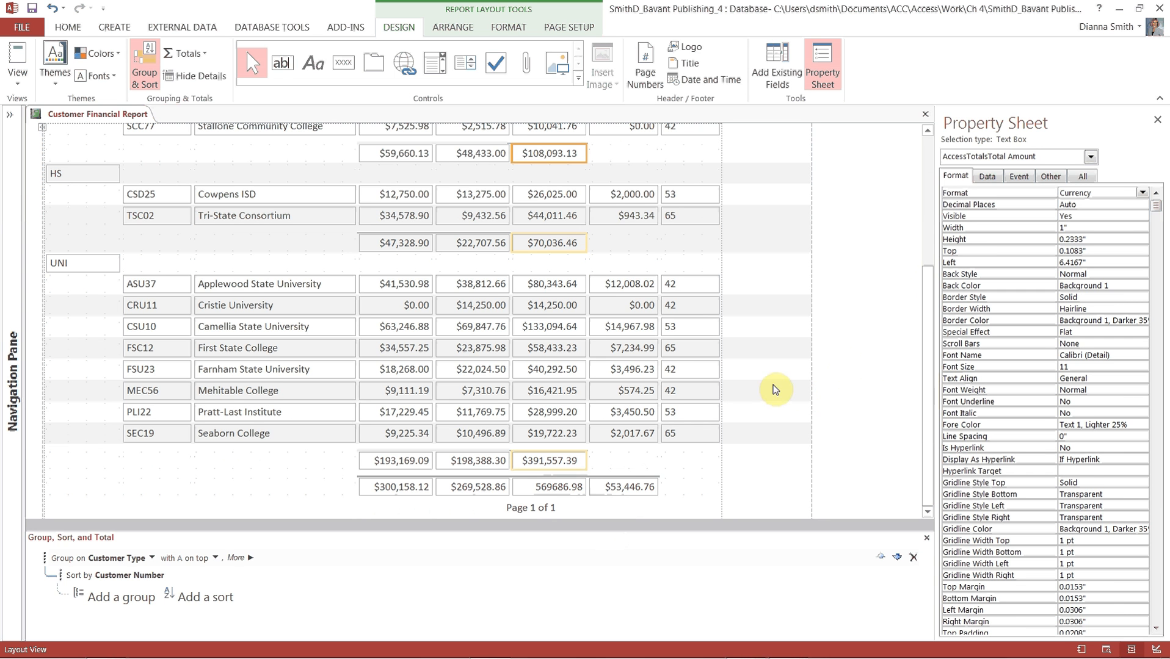
{"action": "left_click", "coordinate": [560, 491]}
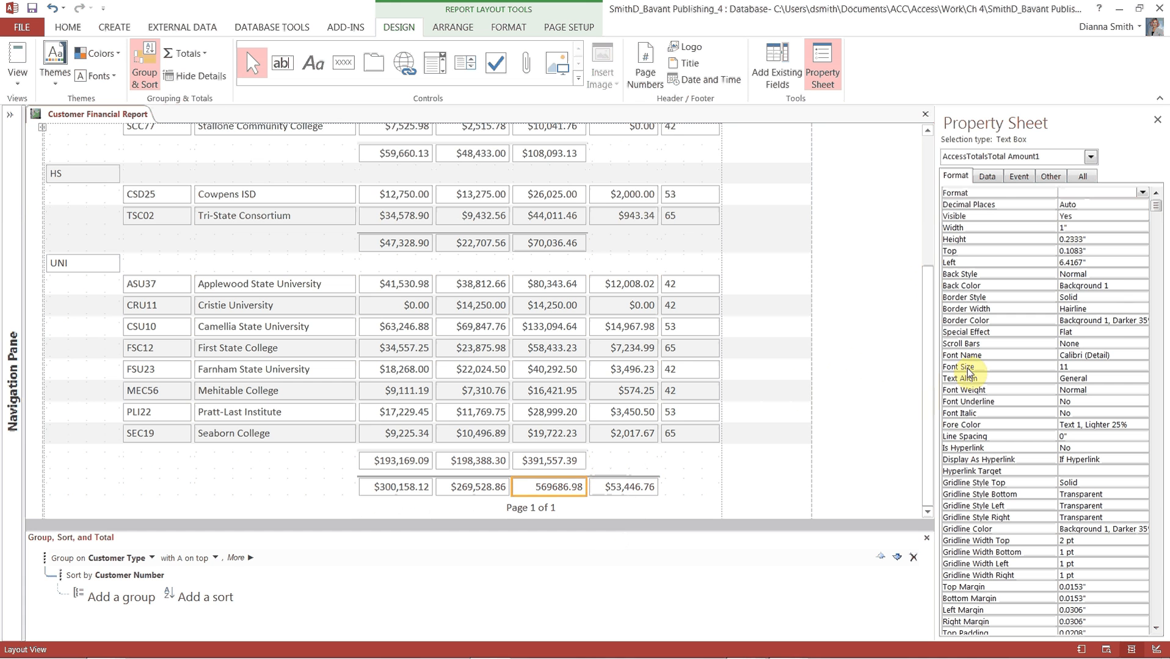
{"action": "left_click", "coordinate": [1141, 193]}
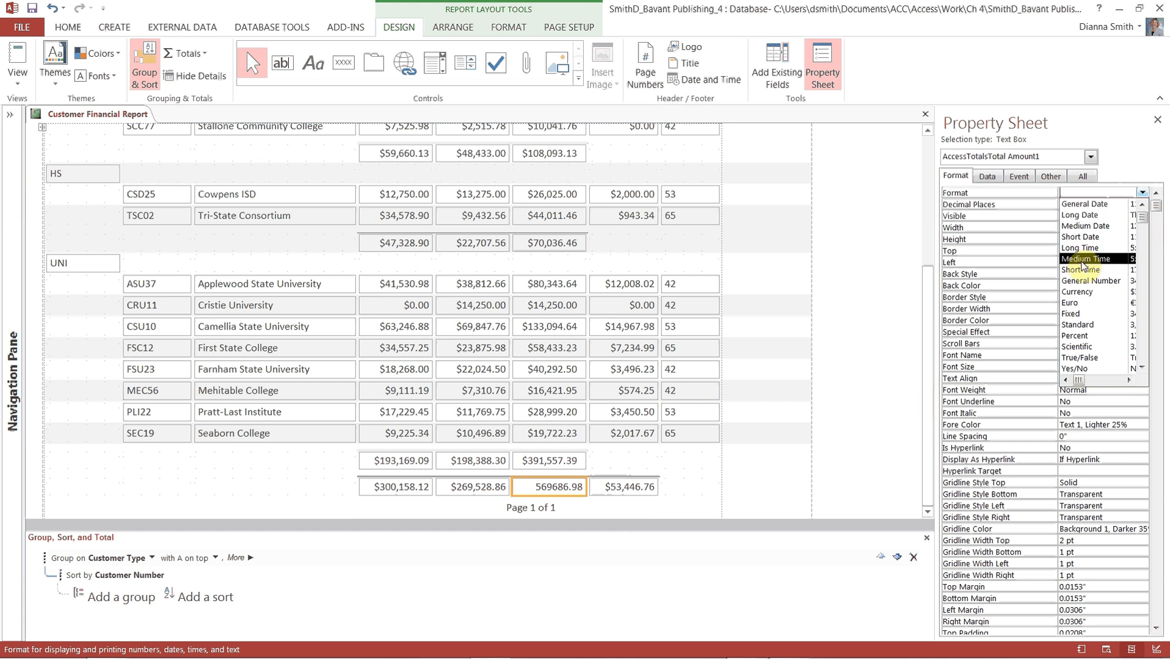
{"action": "left_click", "coordinate": [1084, 291]}
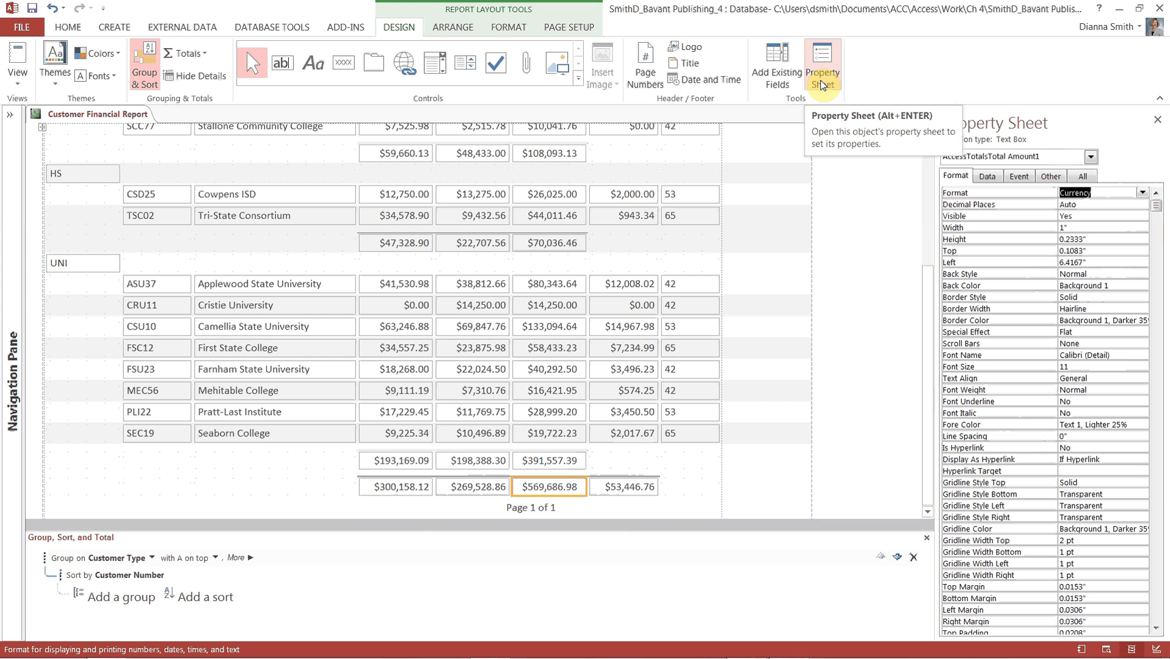
- Close the Property Sheet and hide the Group, Sort, and Total pane
{"action": "left_click", "coordinate": [1159, 123]}
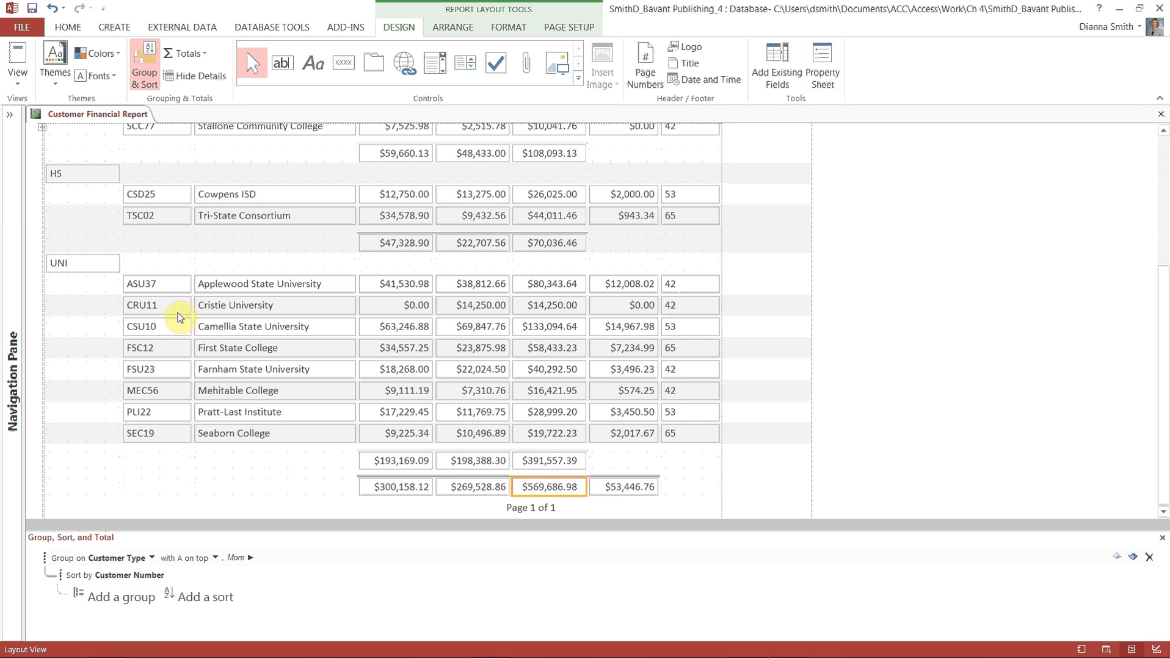
{"action": "left_click", "coordinate": [151, 79]}
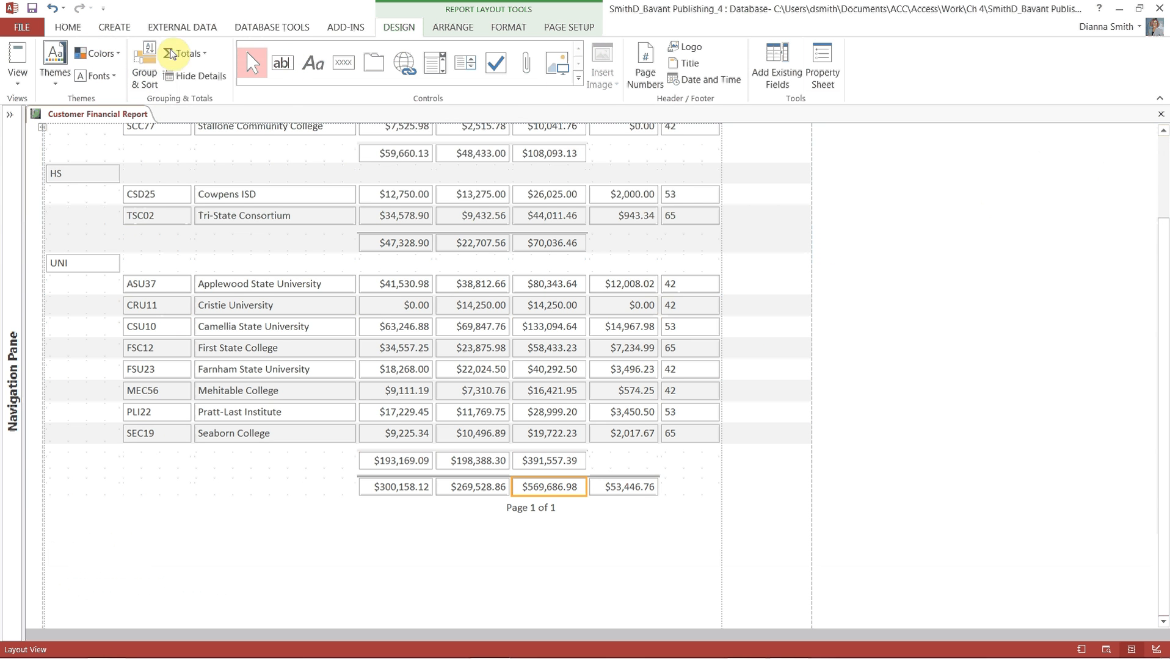
{"action": "left_click", "coordinate": [152, 67]}
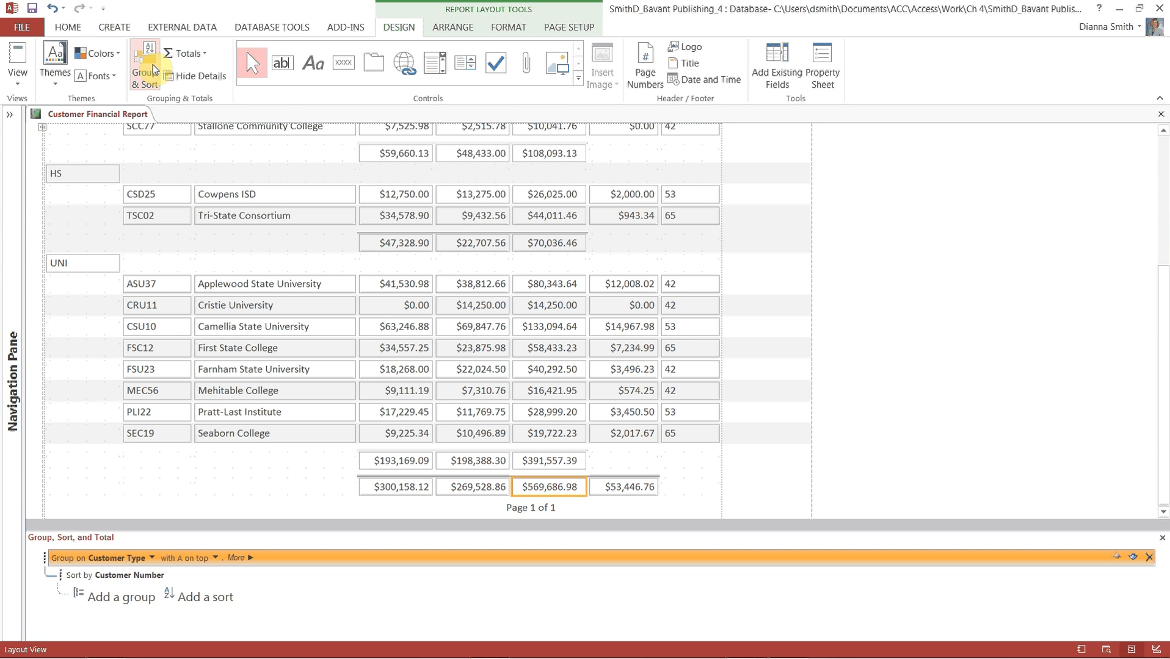
{"action": "left_click", "coordinate": [152, 64]}
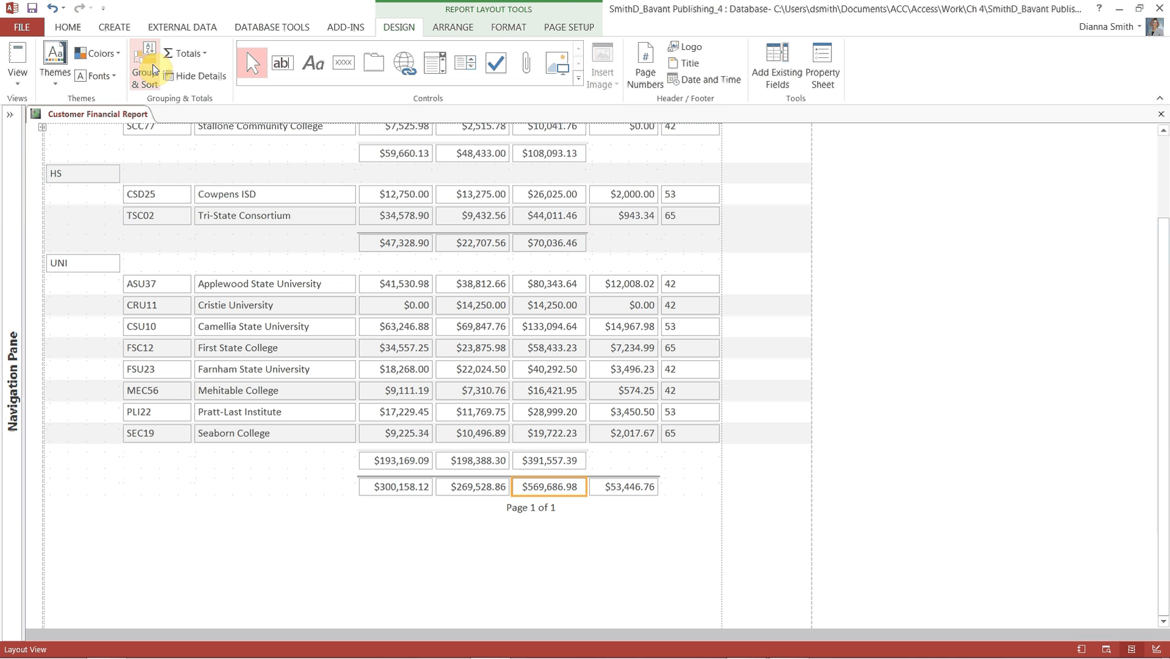
{"action": "left_click", "coordinate": [145, 87]}
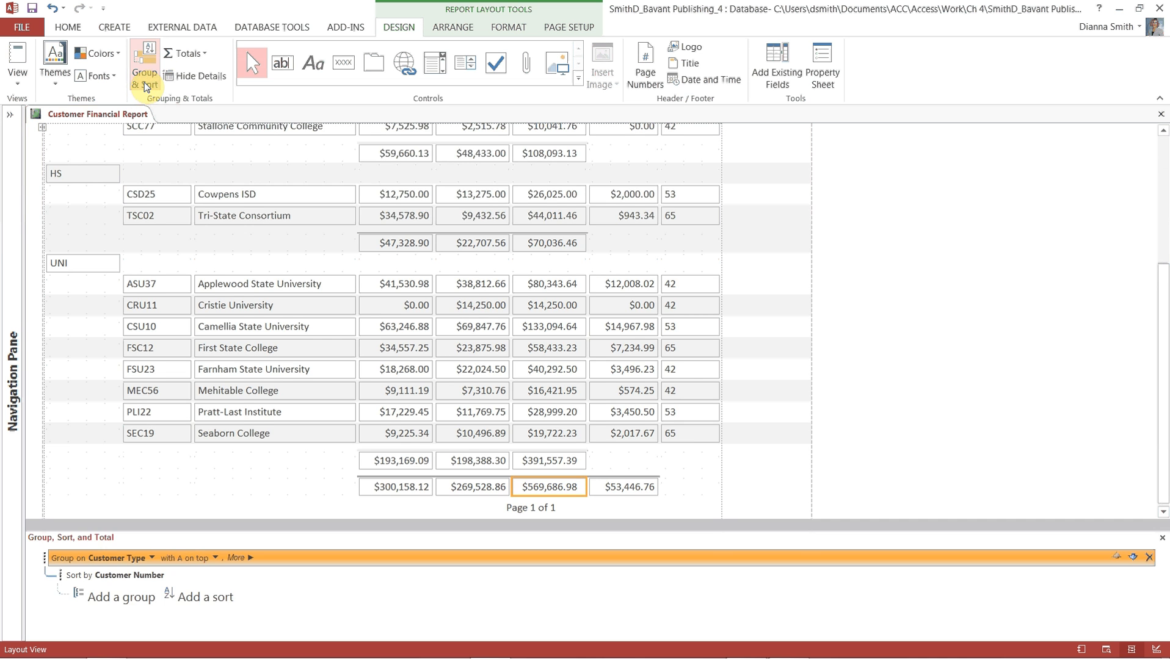
{"action": "left_click", "coordinate": [145, 87]}
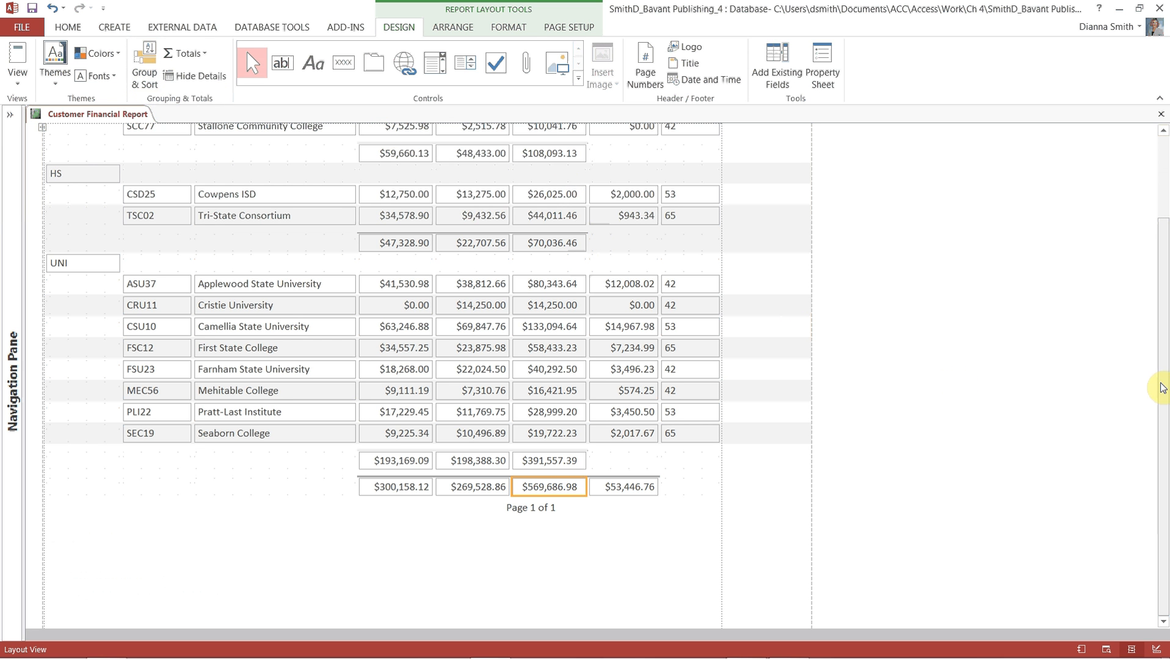
- Start a new conditional formatting rule for the Current Due column that matches field values greater than or equal to 6000
{"action": "left_click_drag", "start_coordinate": [1161, 388], "coordinate": [1165, 255]}
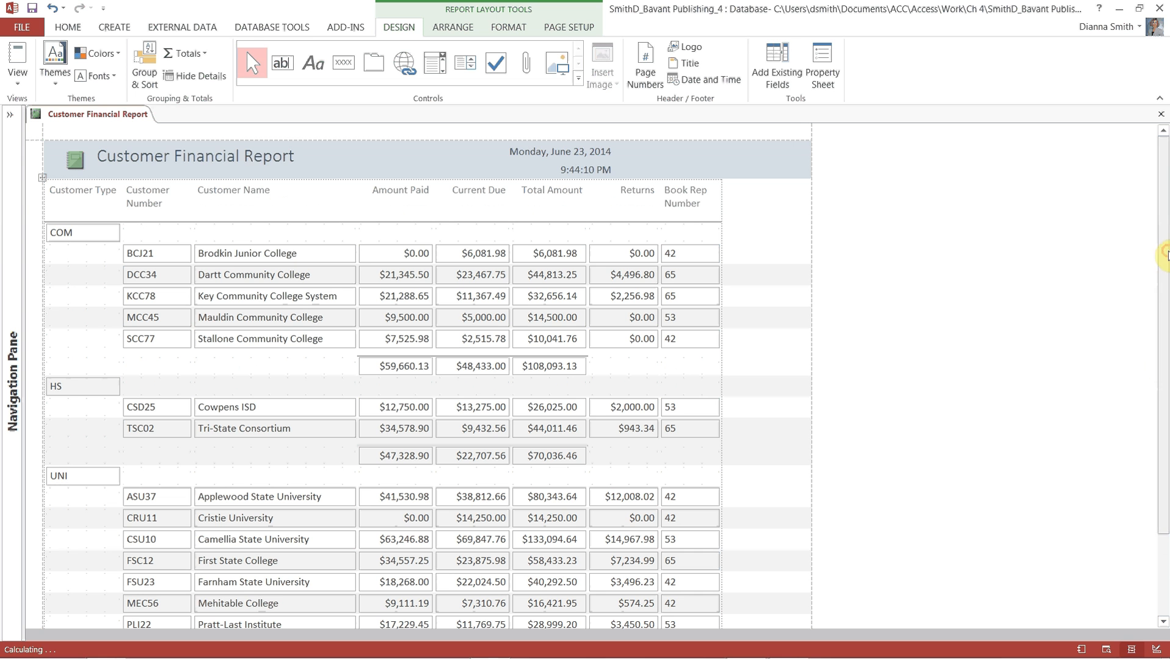
{"action": "left_click", "coordinate": [508, 27]}
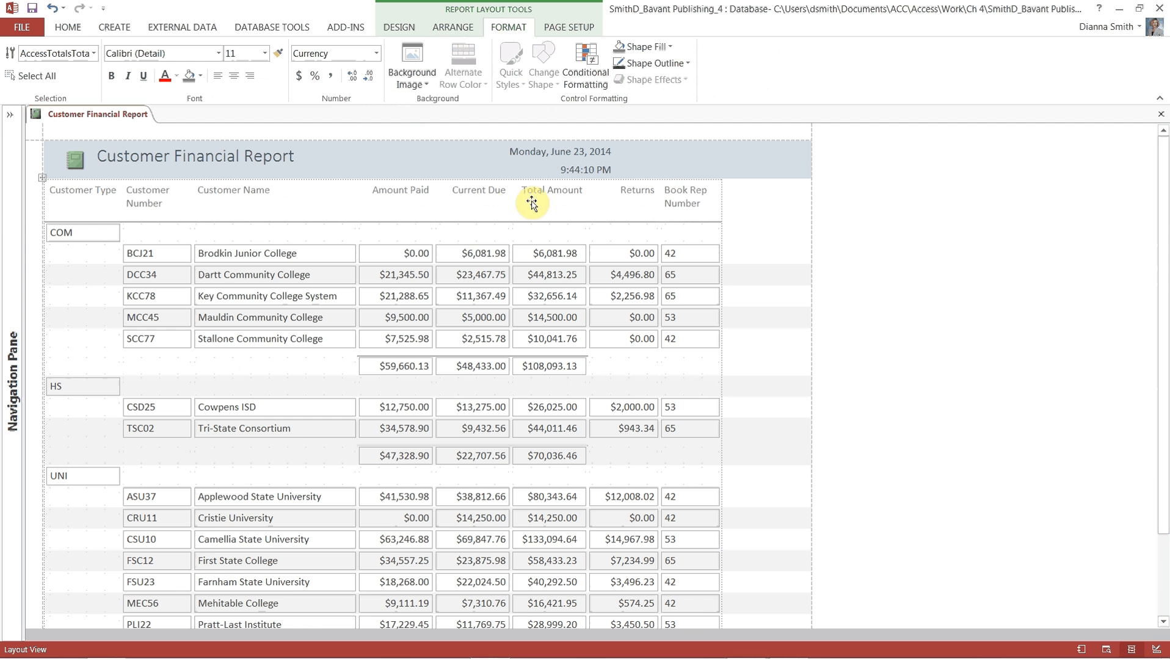
{"action": "left_click", "coordinate": [468, 256]}
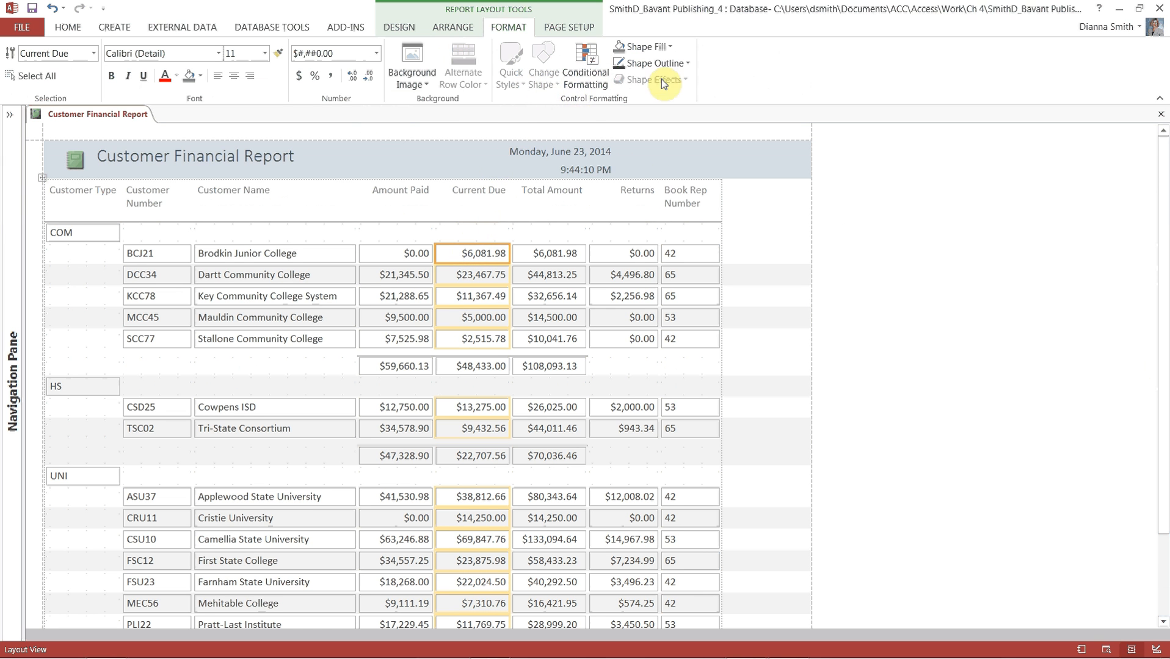
{"action": "left_click", "coordinate": [595, 81]}
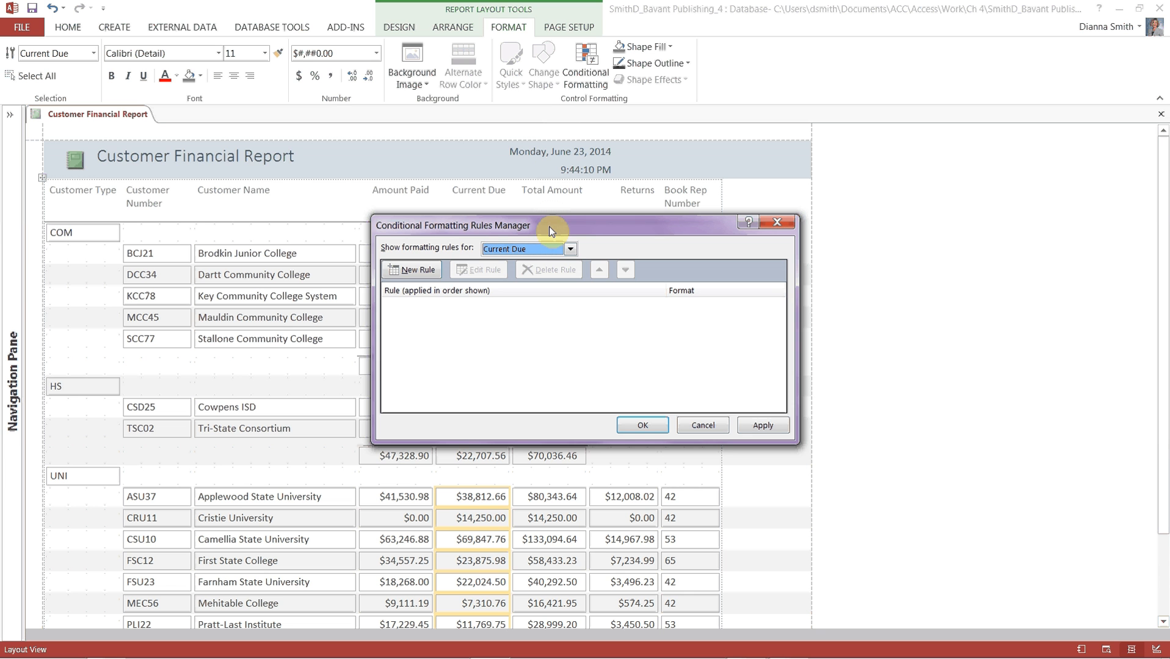
{"action": "left_click", "coordinate": [406, 270]}
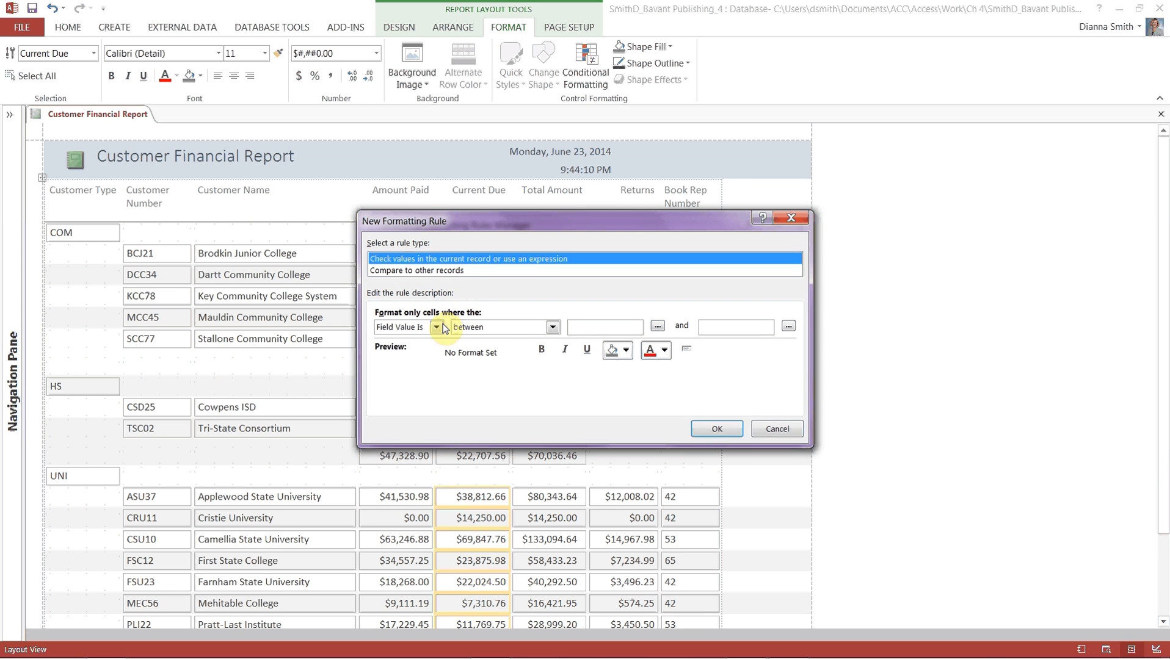
{"action": "left_click", "coordinate": [552, 328]}
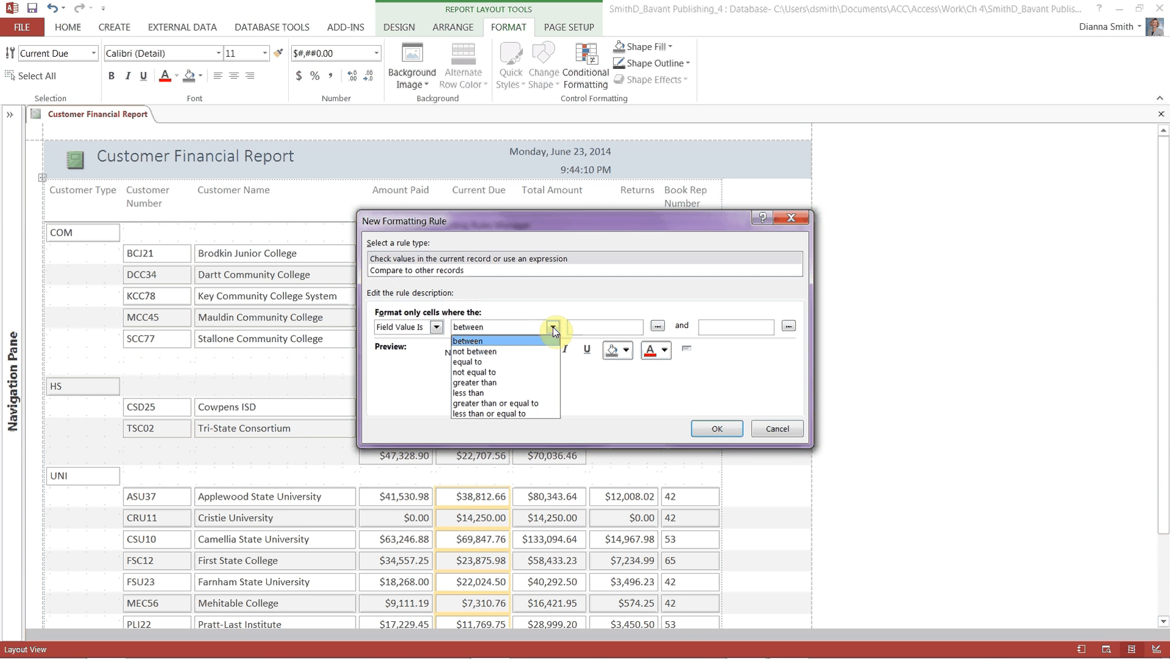
{"action": "left_click", "coordinate": [488, 403]}
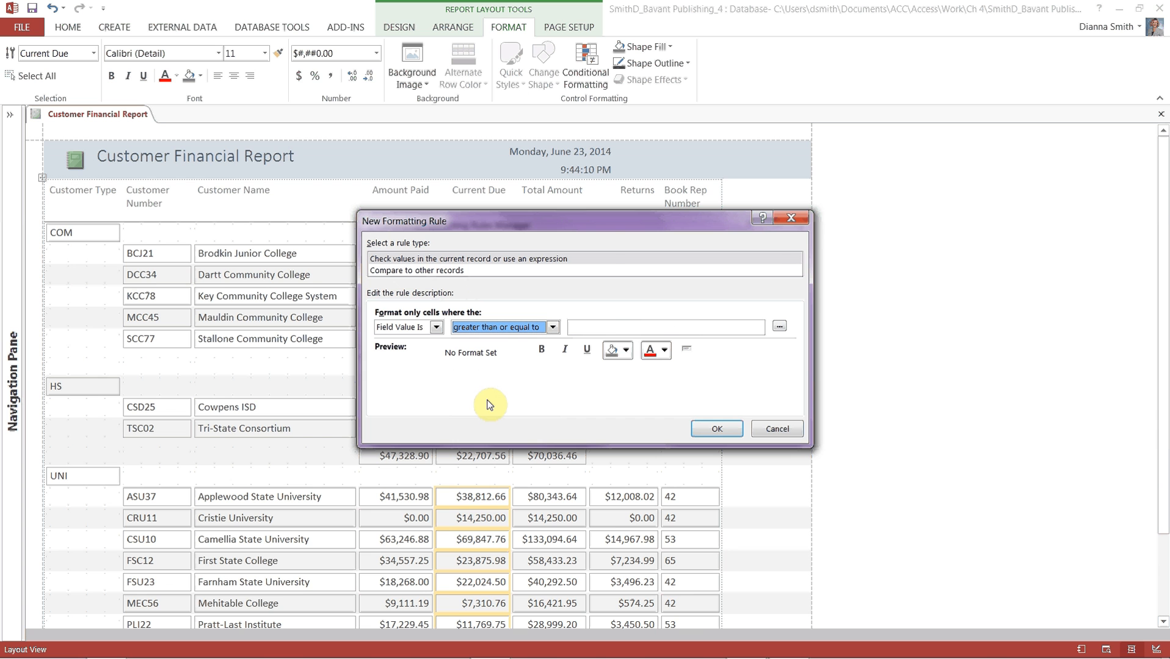
{"action": "left_click", "coordinate": [595, 328]}
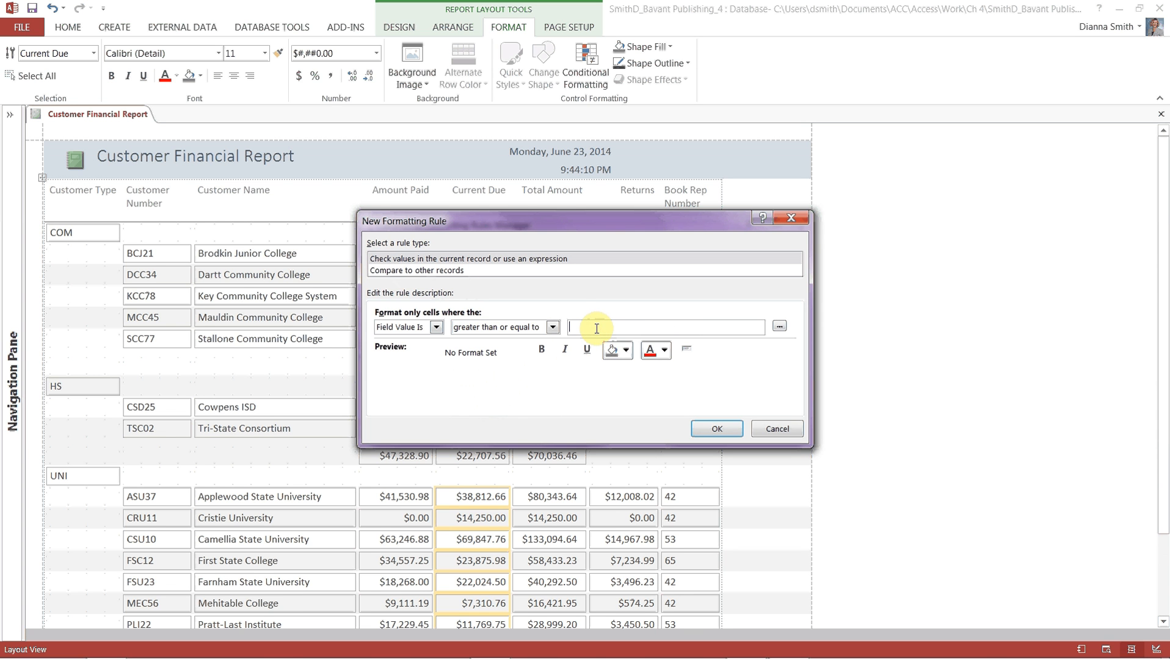
{"action": "type", "text": "6000"}
- Give the rule a dark red font color, apply it to the Current Due column, and save the report
{"action": "left_click", "coordinate": [664, 351]}
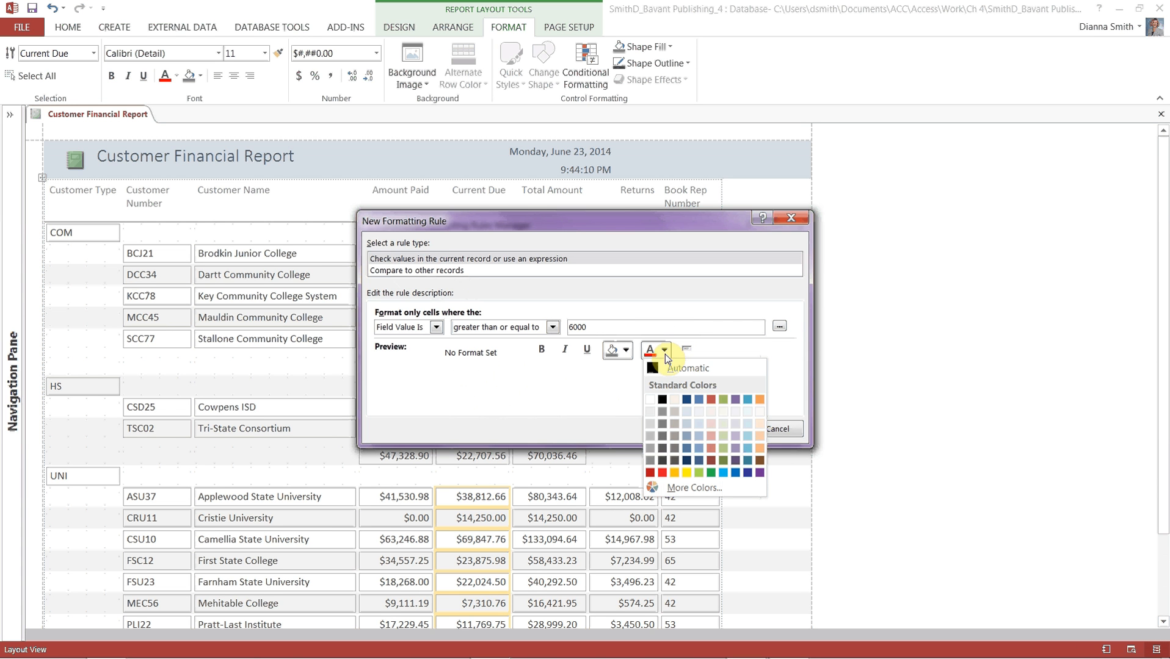
{"action": "left_click", "coordinate": [650, 473]}
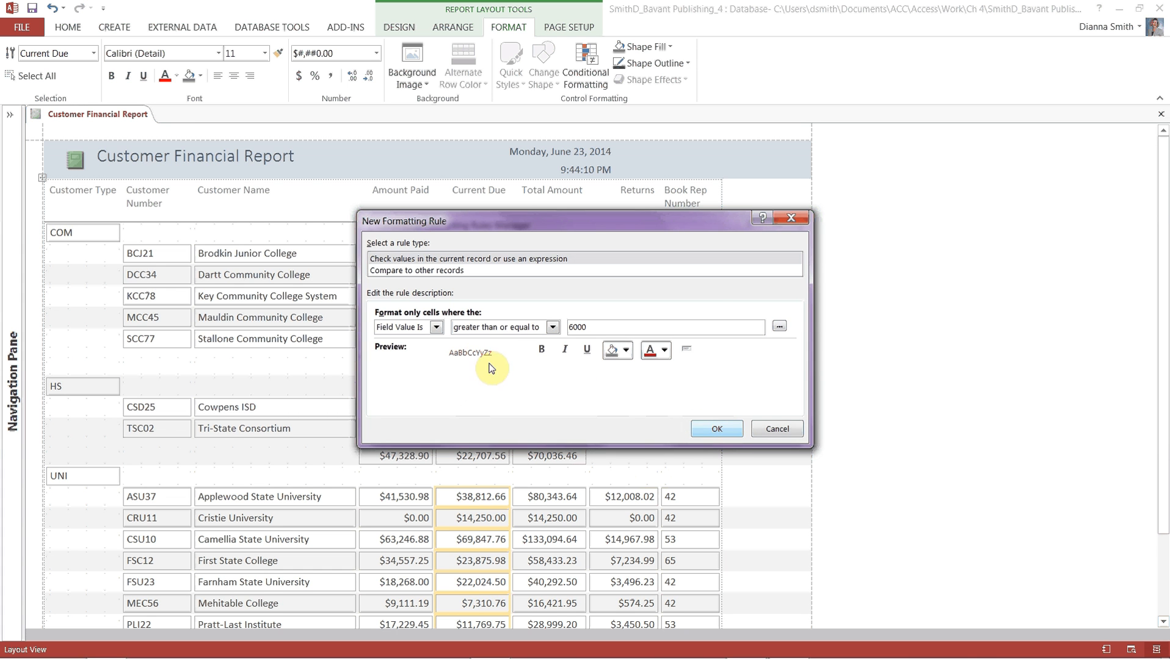
{"action": "left_click", "coordinate": [716, 428]}
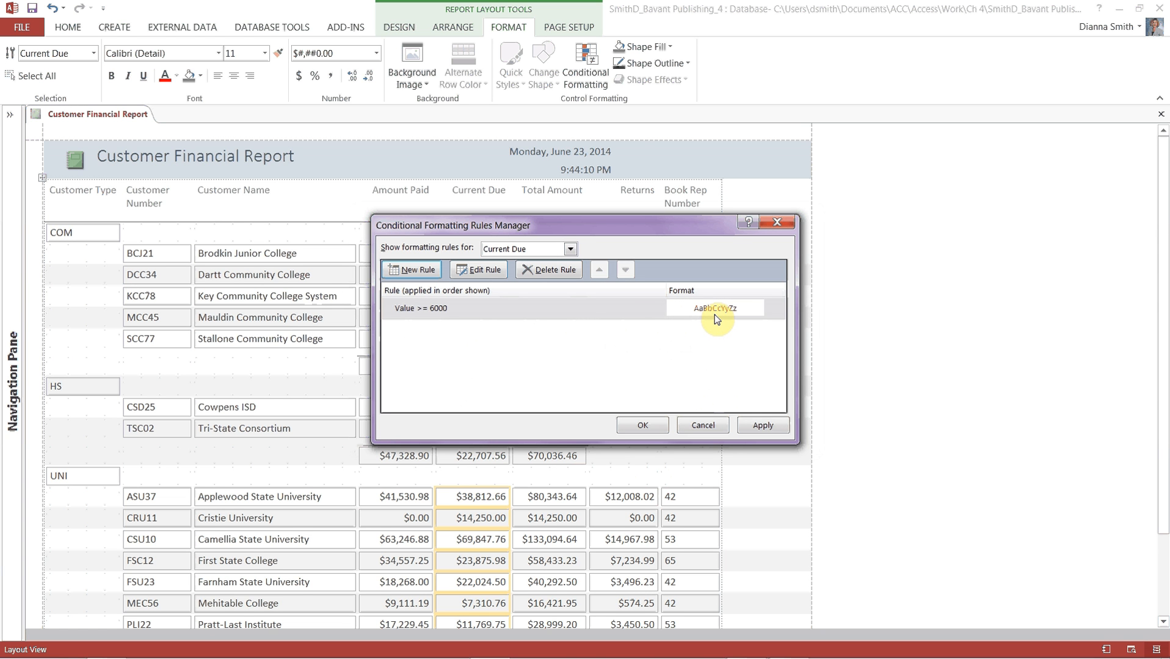
{"action": "left_click", "coordinate": [643, 425]}
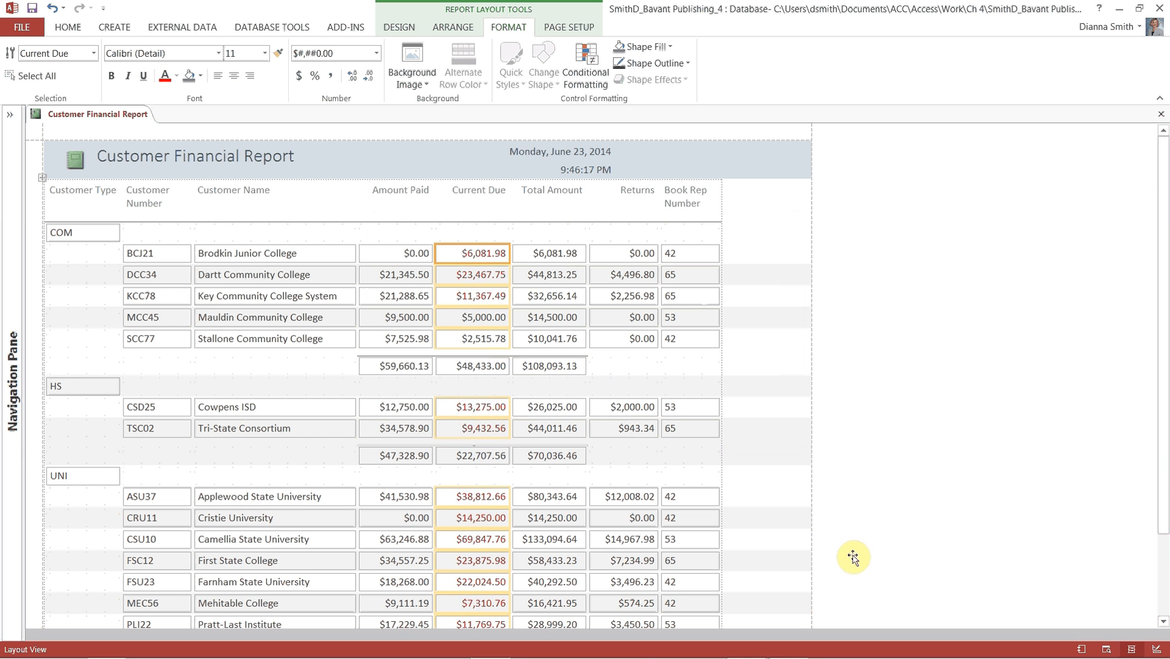
{"action": "left_click_drag", "start_coordinate": [1164, 347], "coordinate": [1144, 440]}
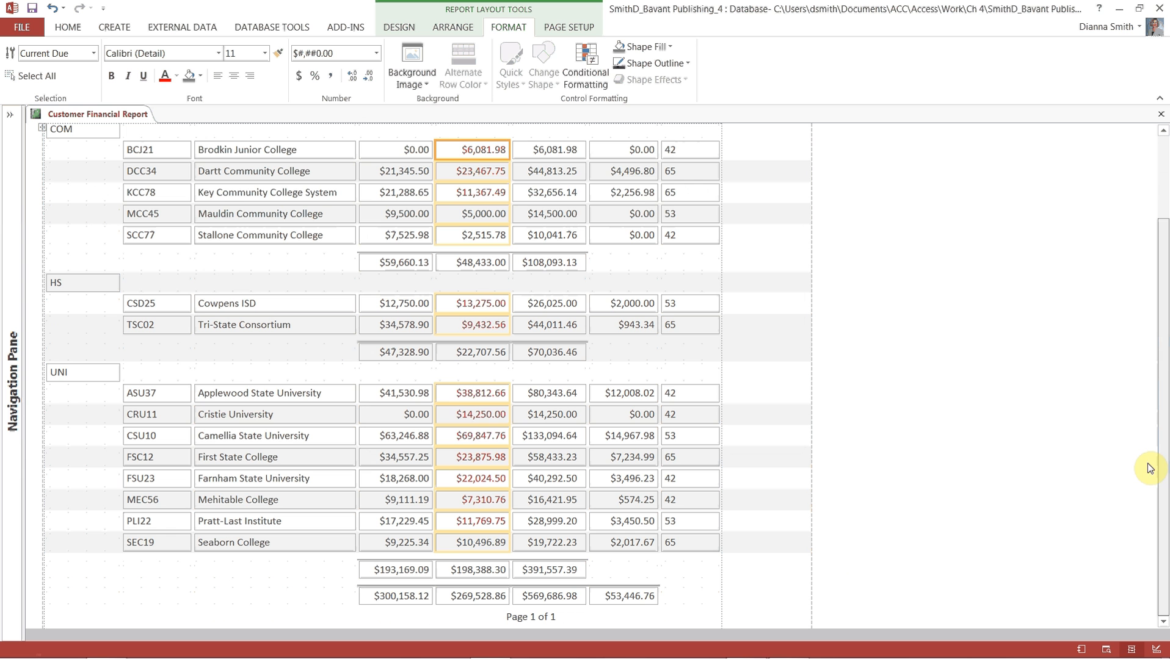
{"action": "left_click", "coordinate": [32, 9]}
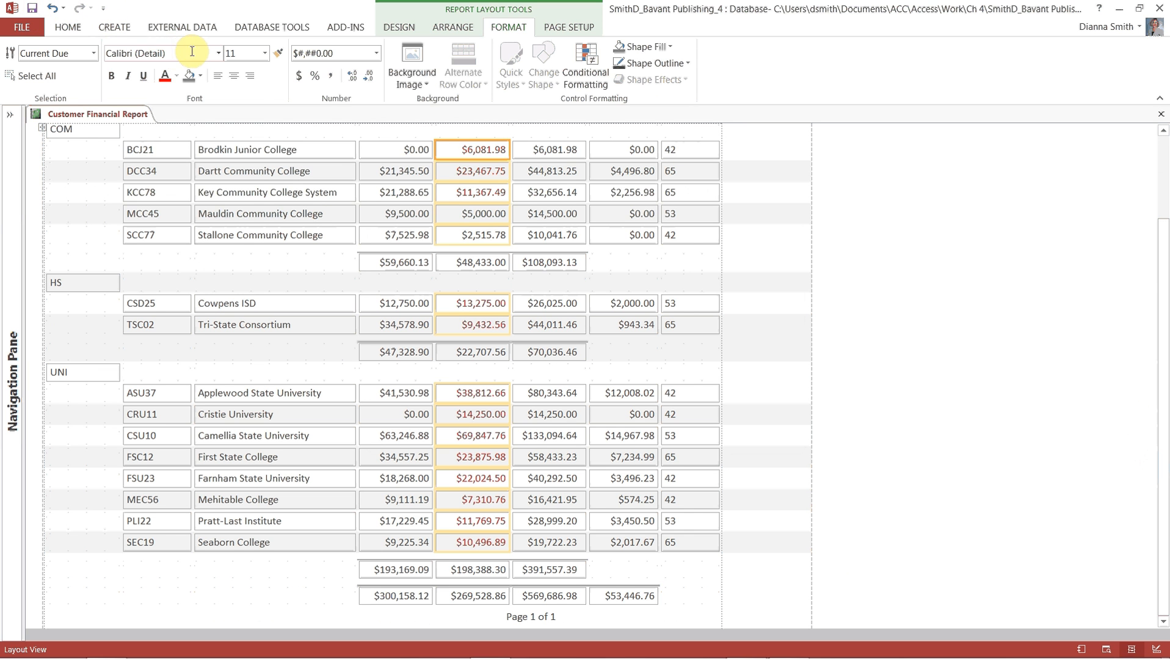
- Filter the report to records whose Returns value does not equal $0.00, and clear that filter from Returns
{"action": "left_click", "coordinate": [1163, 330]}
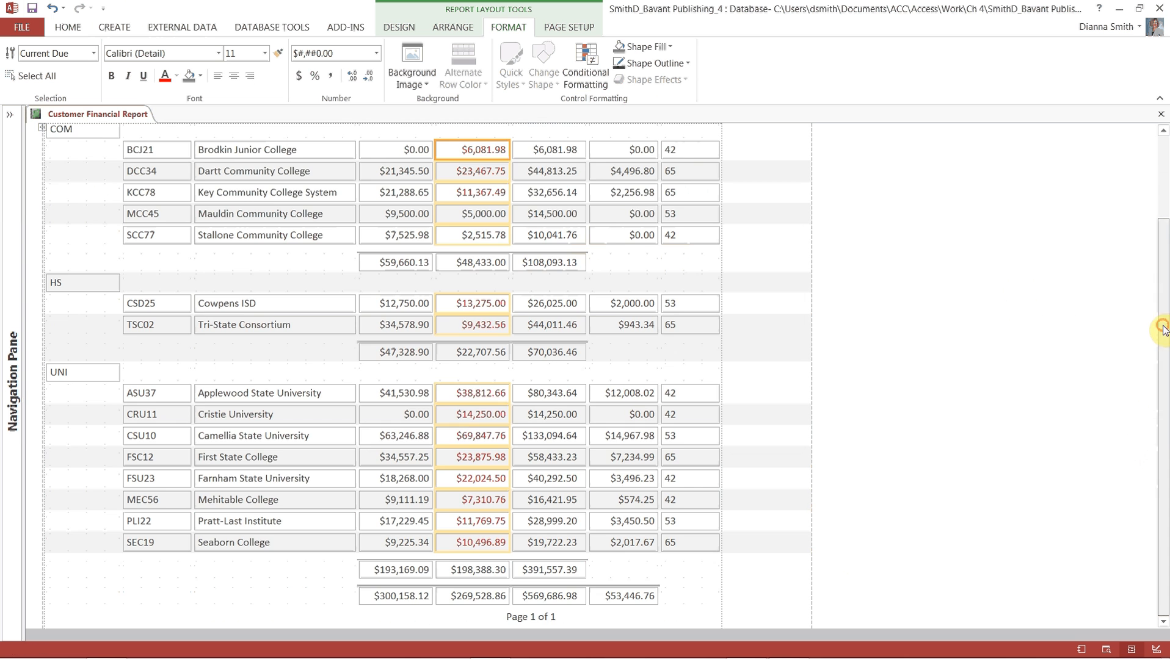
{"action": "left_click_drag", "start_coordinate": [1163, 330], "coordinate": [1163, 247]}
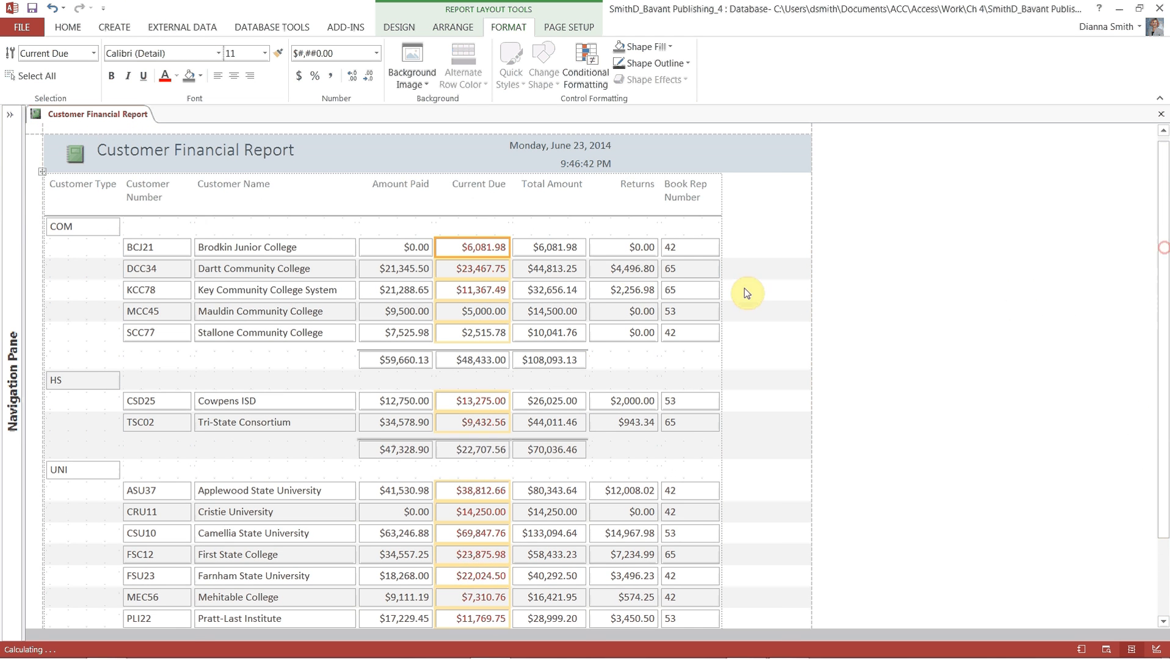
{"action": "right_click", "coordinate": [613, 248]}
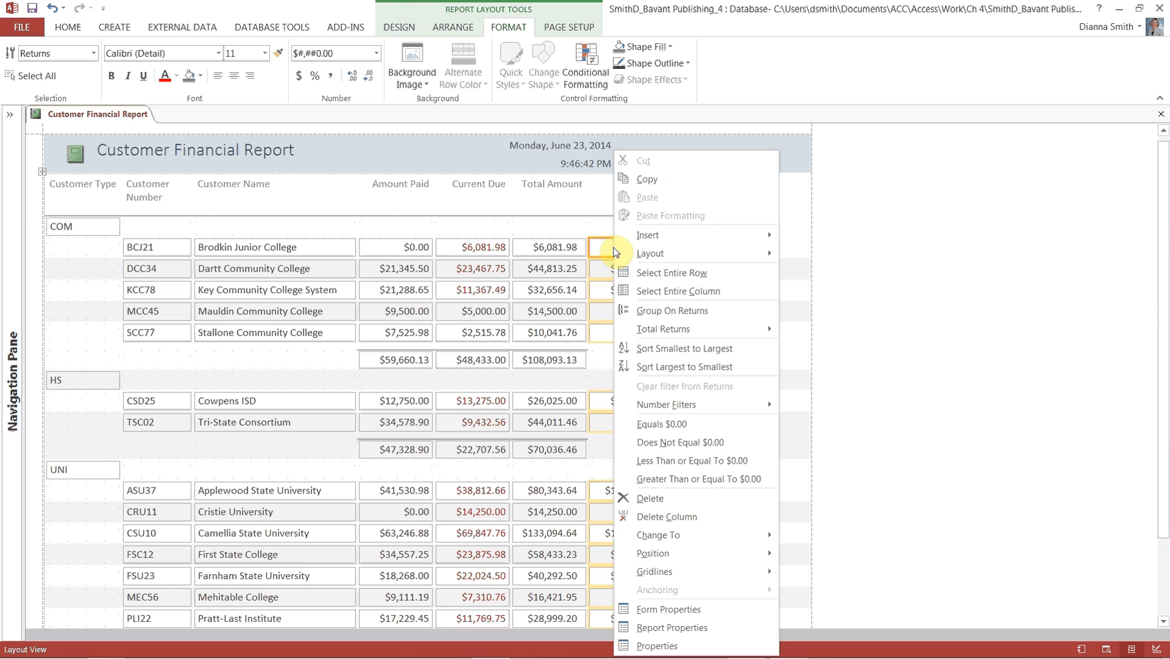
{"action": "left_click", "coordinate": [976, 286]}
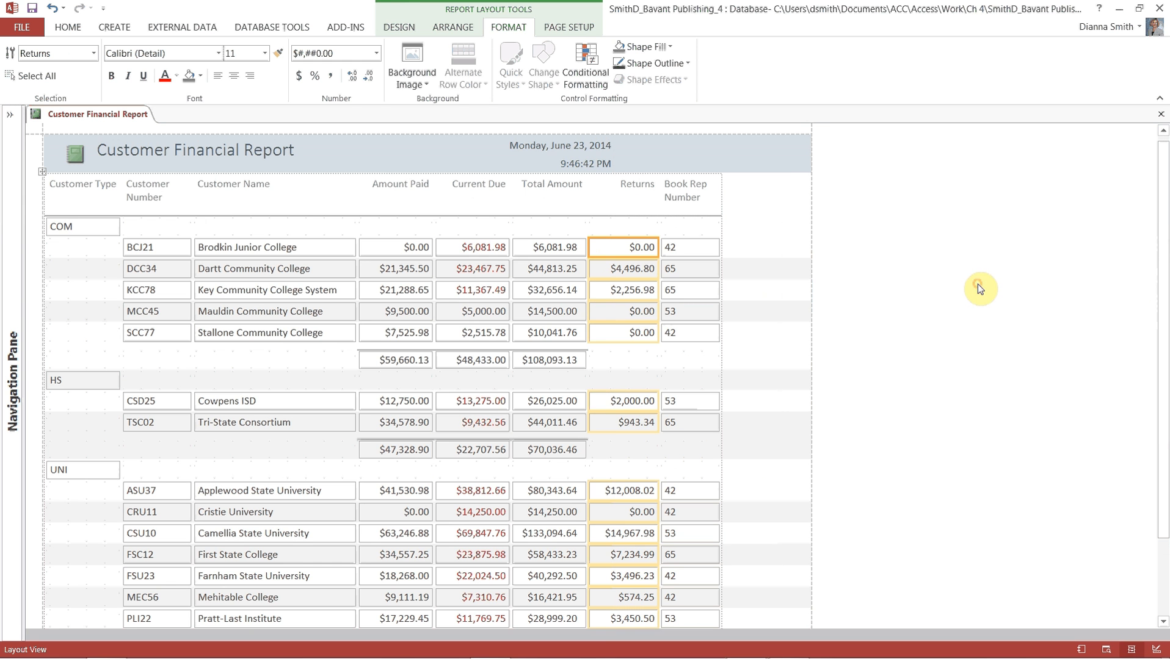
{"action": "right_click", "coordinate": [613, 250]}
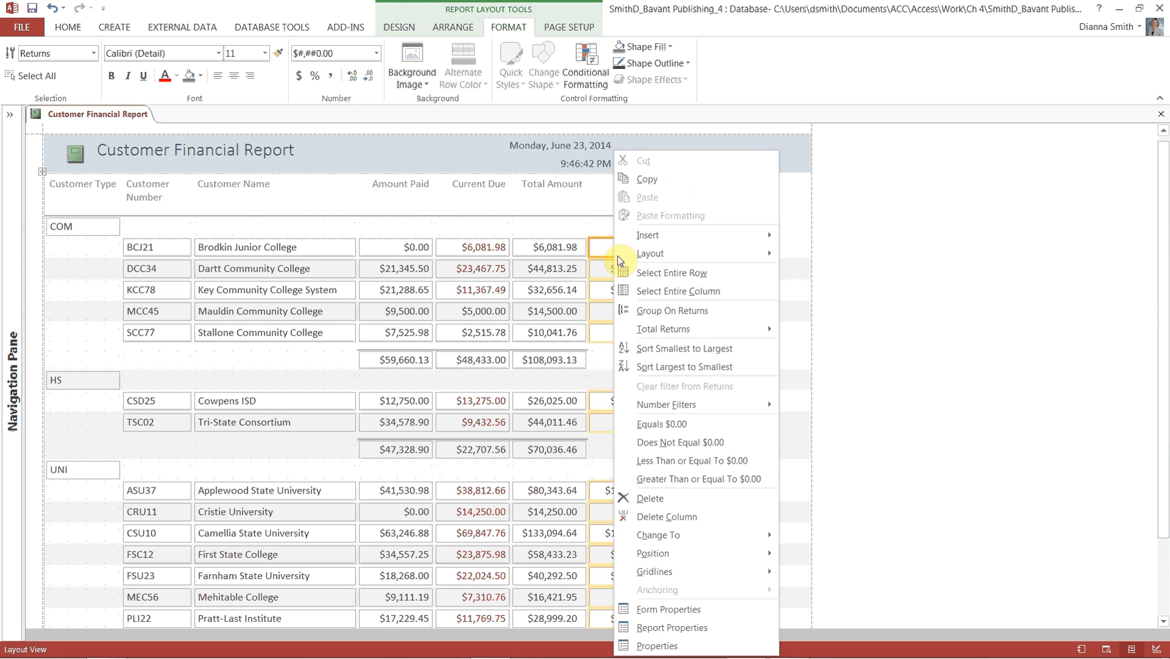
{"action": "left_click", "coordinate": [688, 445]}
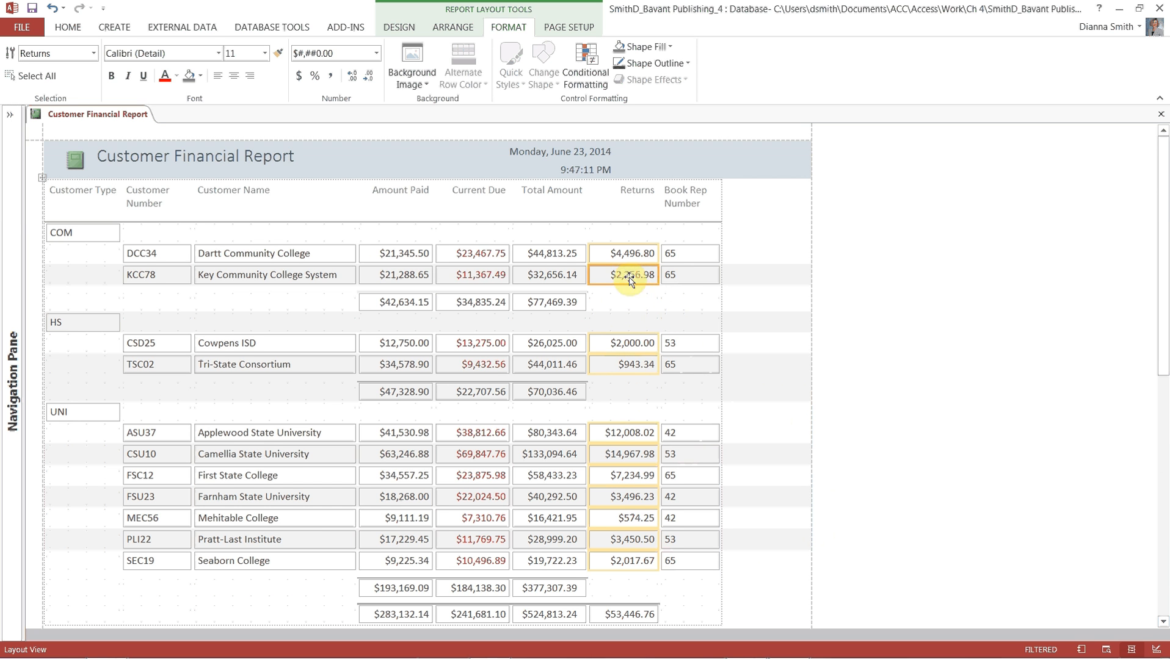
{"action": "right_click", "coordinate": [621, 261]}
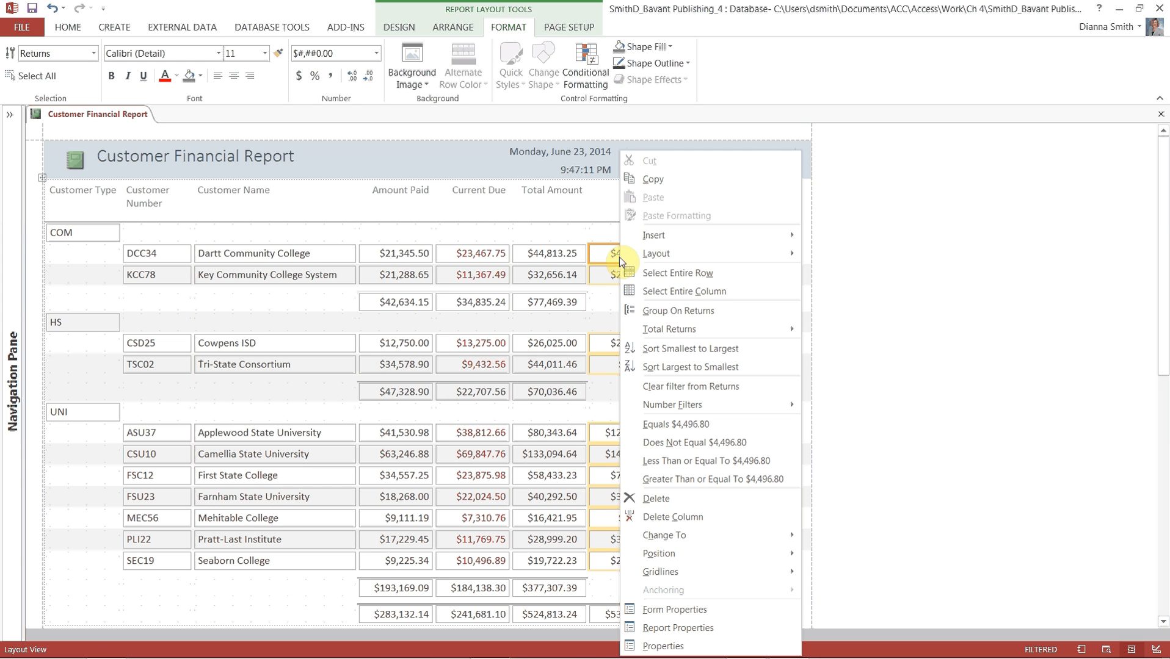
{"action": "left_click", "coordinate": [675, 389]}
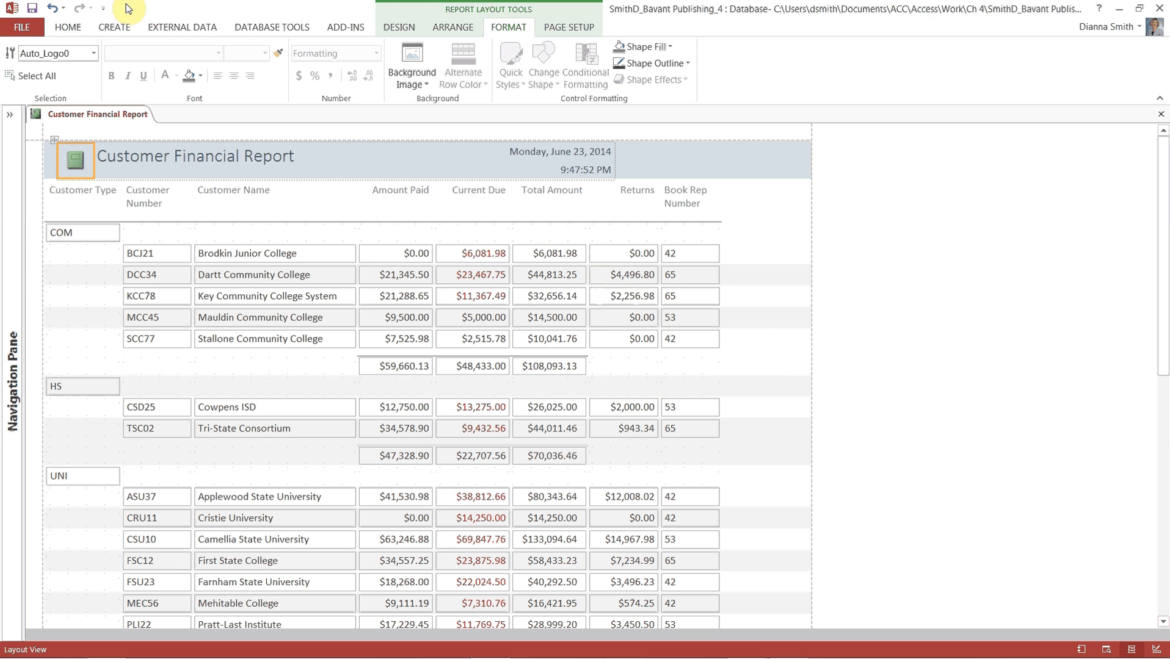
- Save and close the Customer Financial Report
{"action": "left_click", "coordinate": [37, 10]}
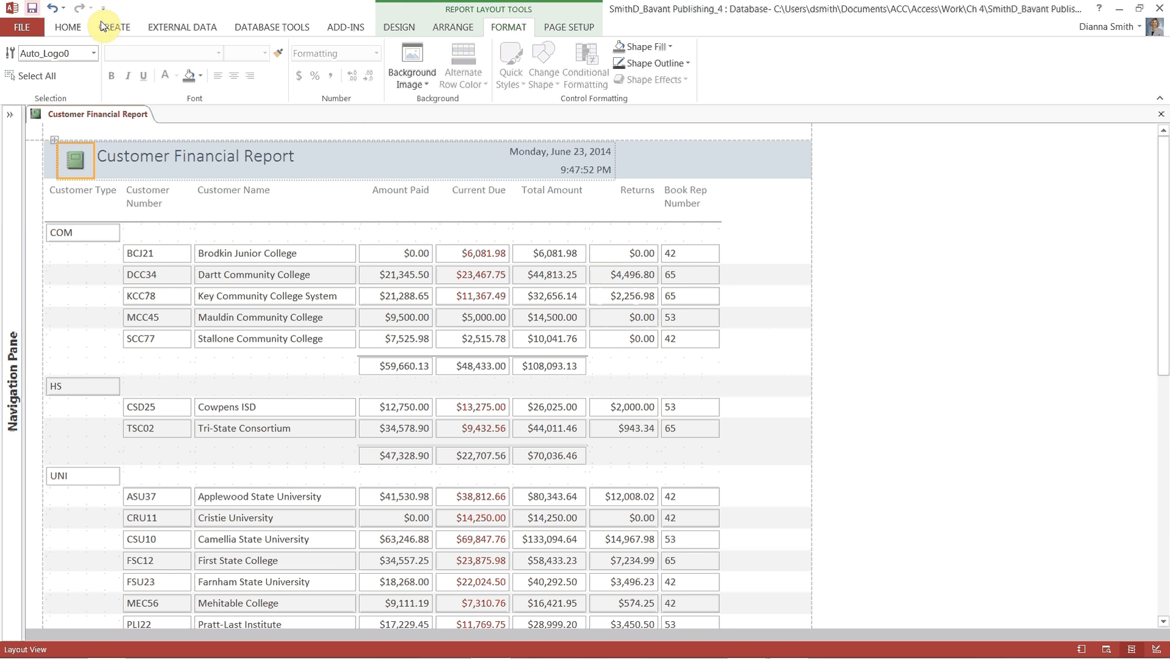
{"action": "left_click", "coordinate": [1159, 116]}
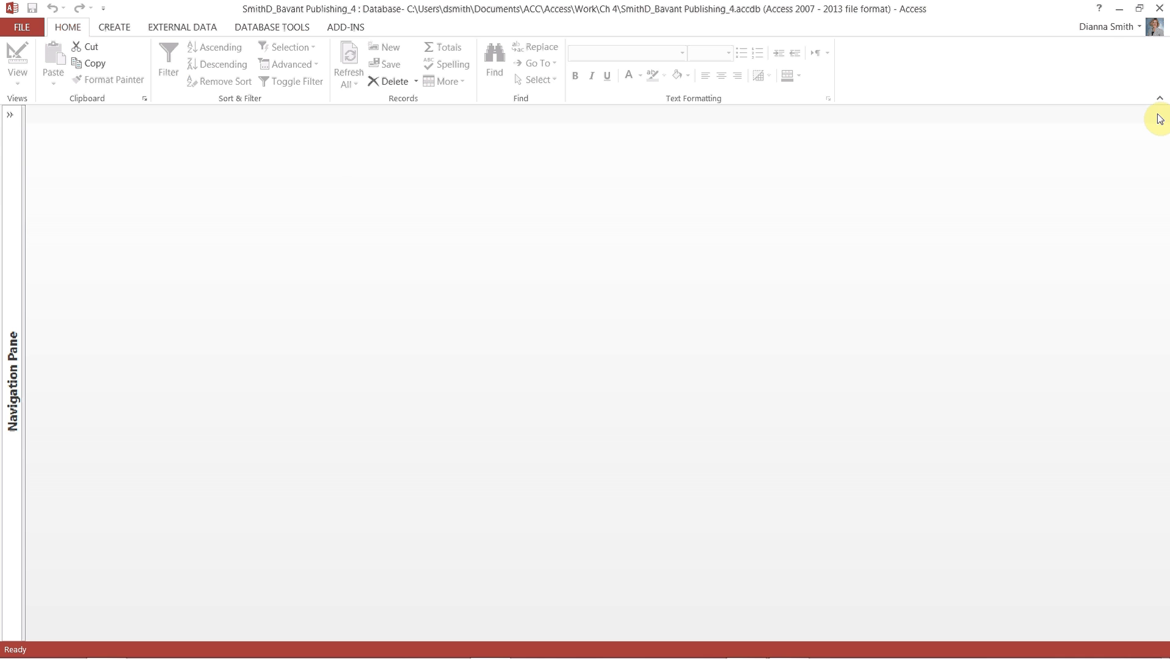
- Select the Customer Financial Report in the expanded Navigation Pane, view the available print options, and return to the database
{"action": "left_click", "coordinate": [10, 117]}
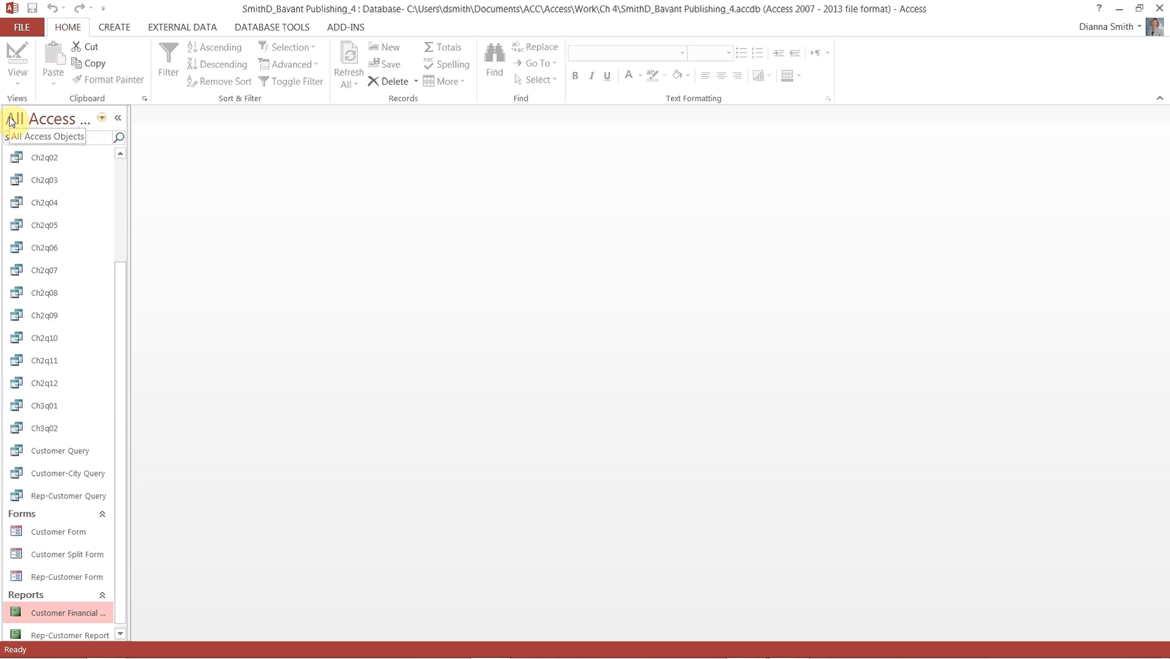
{"action": "left_click", "coordinate": [27, 612]}
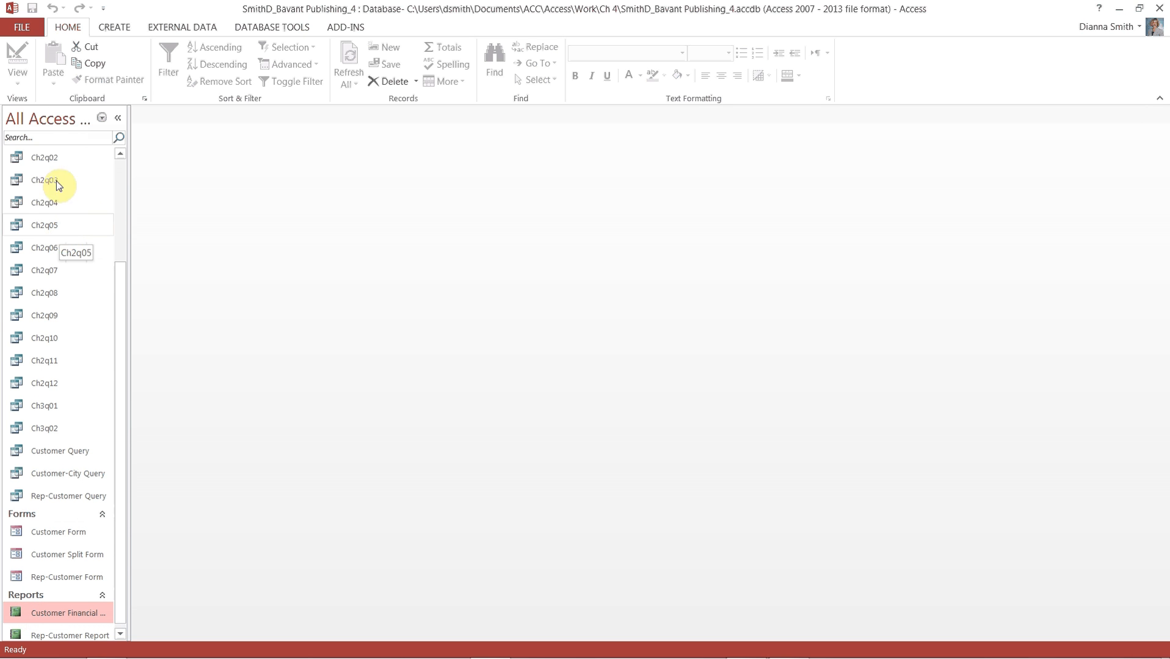
{"action": "left_click", "coordinate": [12, 28]}
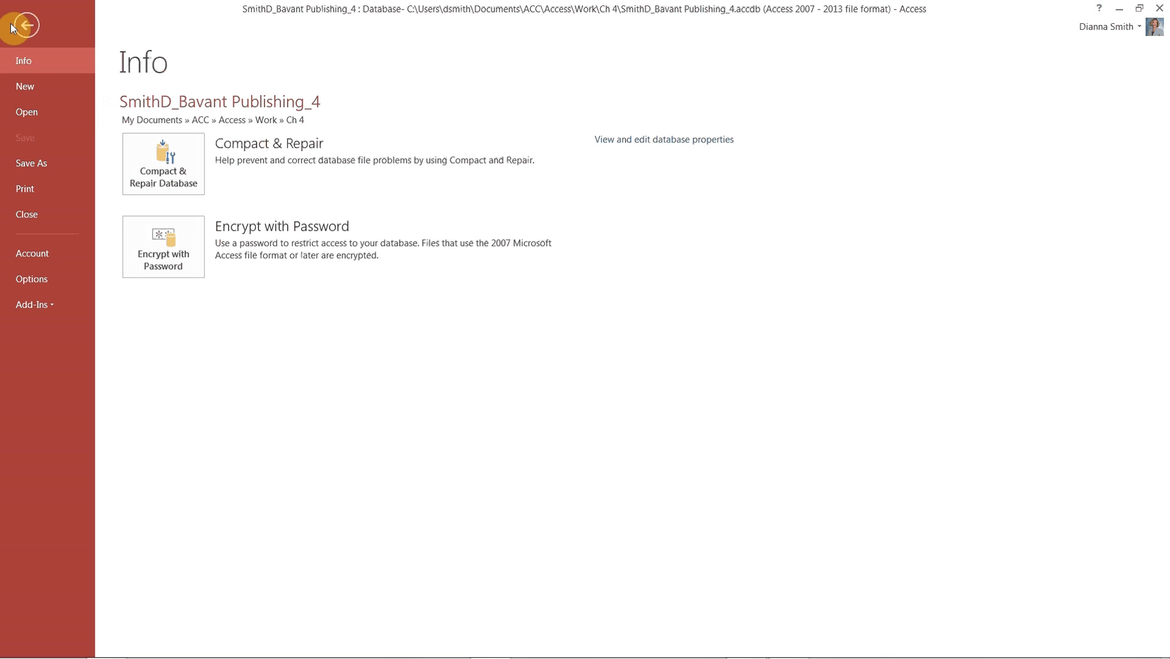
{"action": "left_click", "coordinate": [22, 190]}
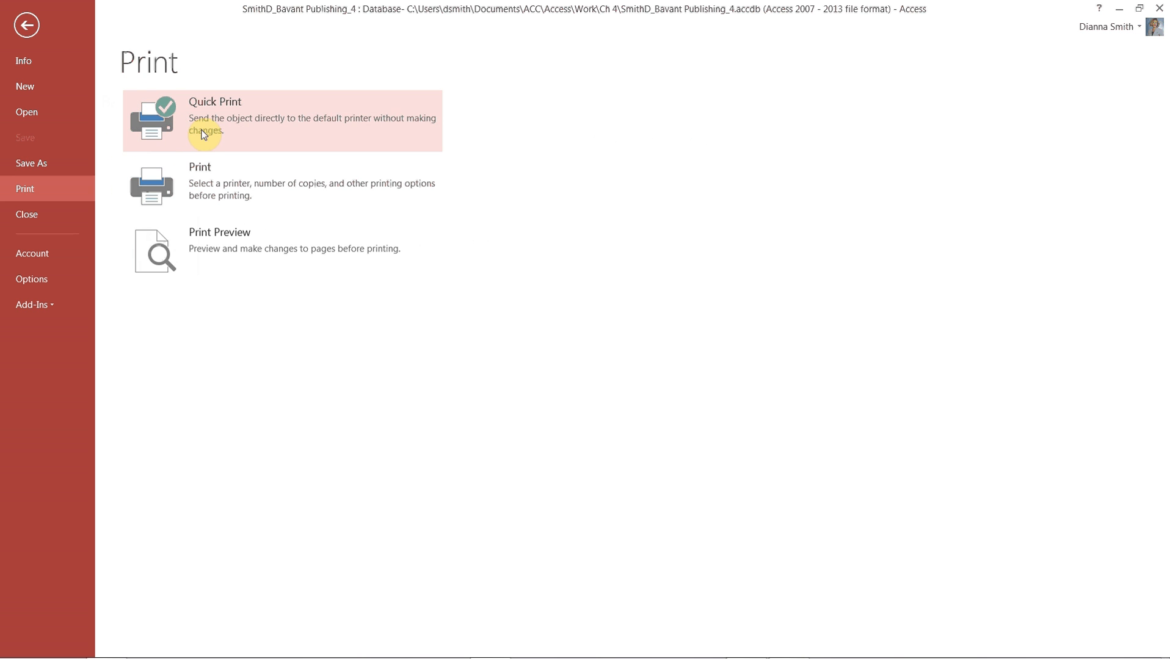
{"action": "left_click", "coordinate": [28, 27]}
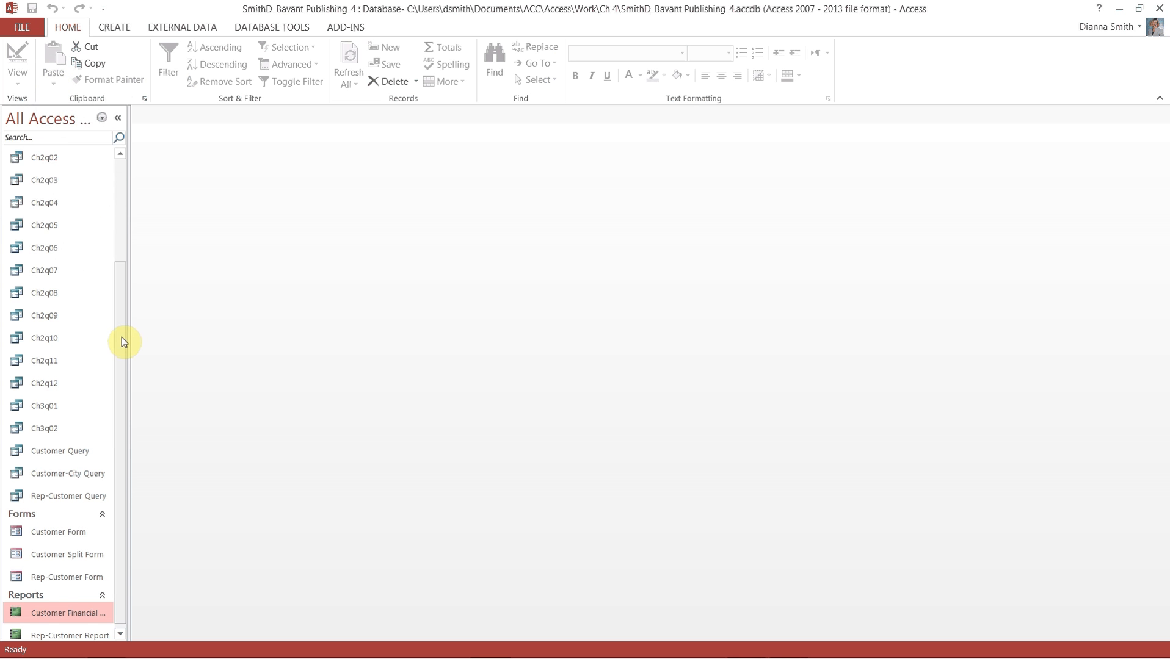
- Start the Report Wizard on the Book Rep table and add its Book Rep Number, First Name, and Last Name fields in that order
{"action": "left_click_drag", "start_coordinate": [121, 338], "coordinate": [123, 211]}
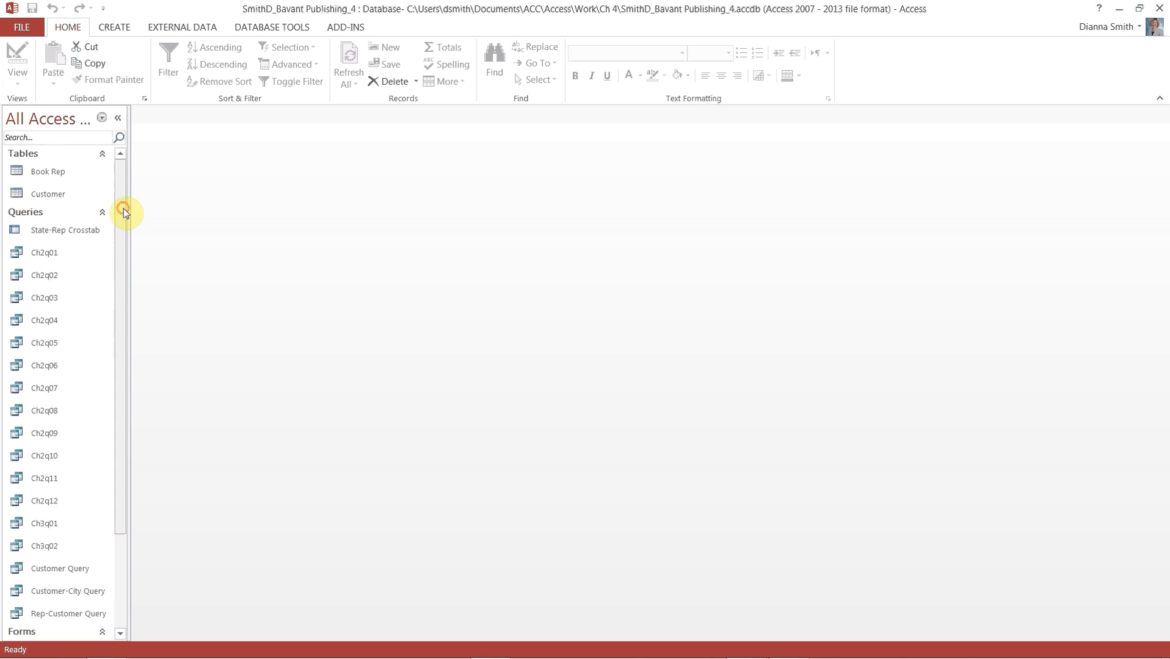
{"action": "left_click", "coordinate": [55, 176]}
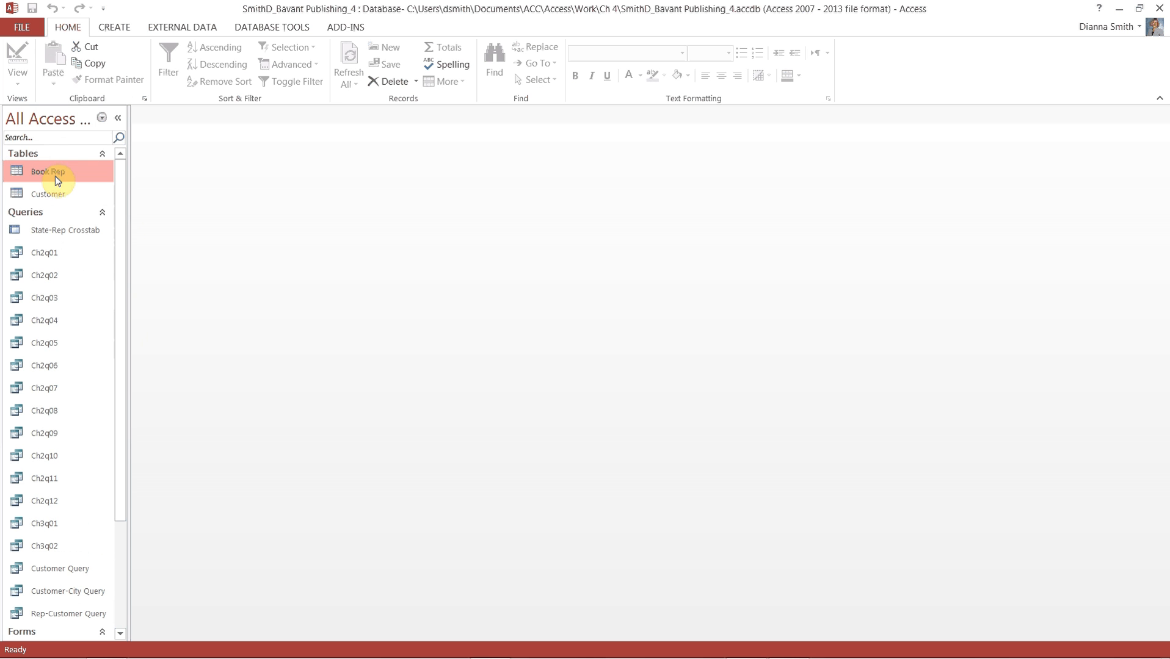
{"action": "left_click", "coordinate": [115, 31]}
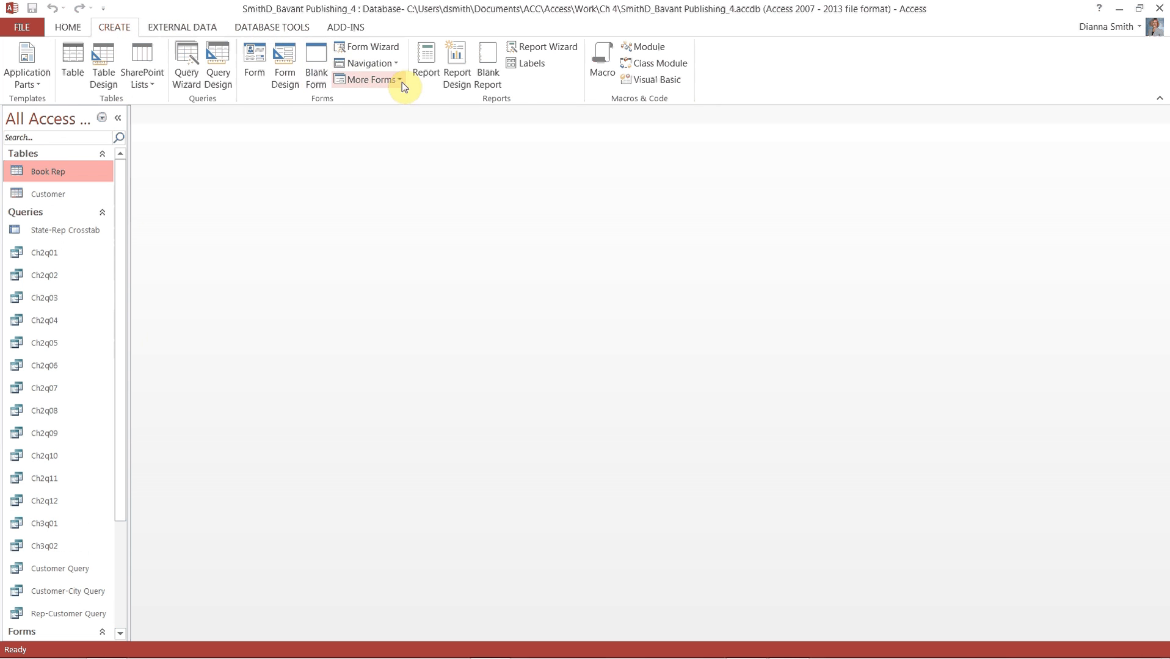
{"action": "left_click", "coordinate": [534, 55]}
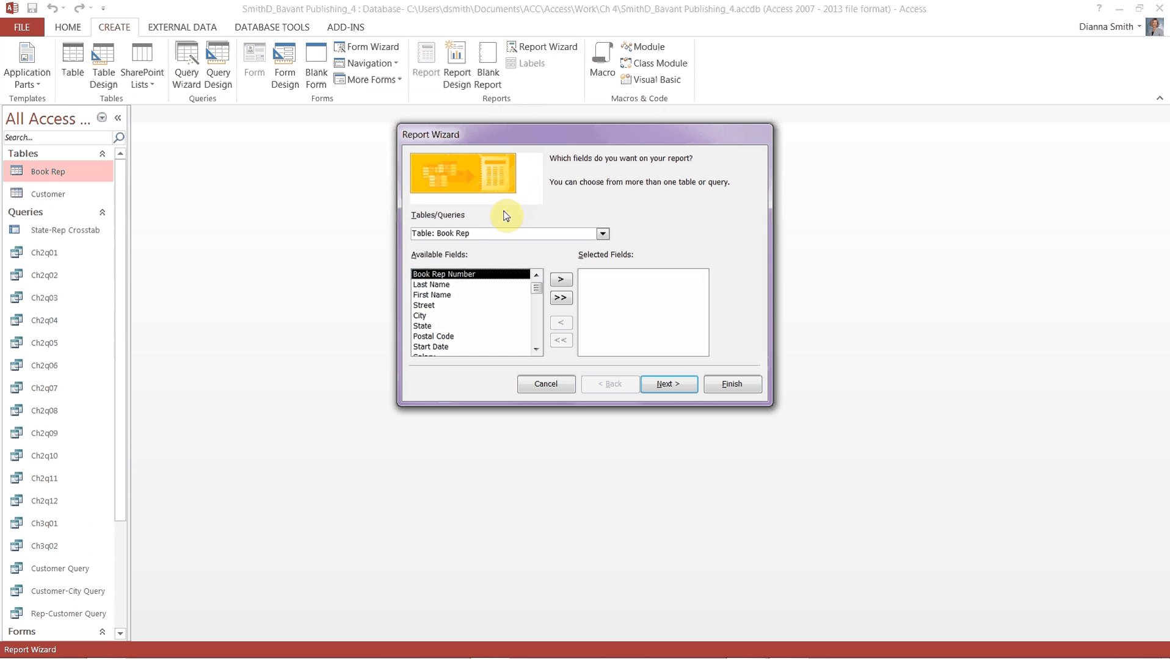
{"action": "left_click", "coordinate": [559, 279]}
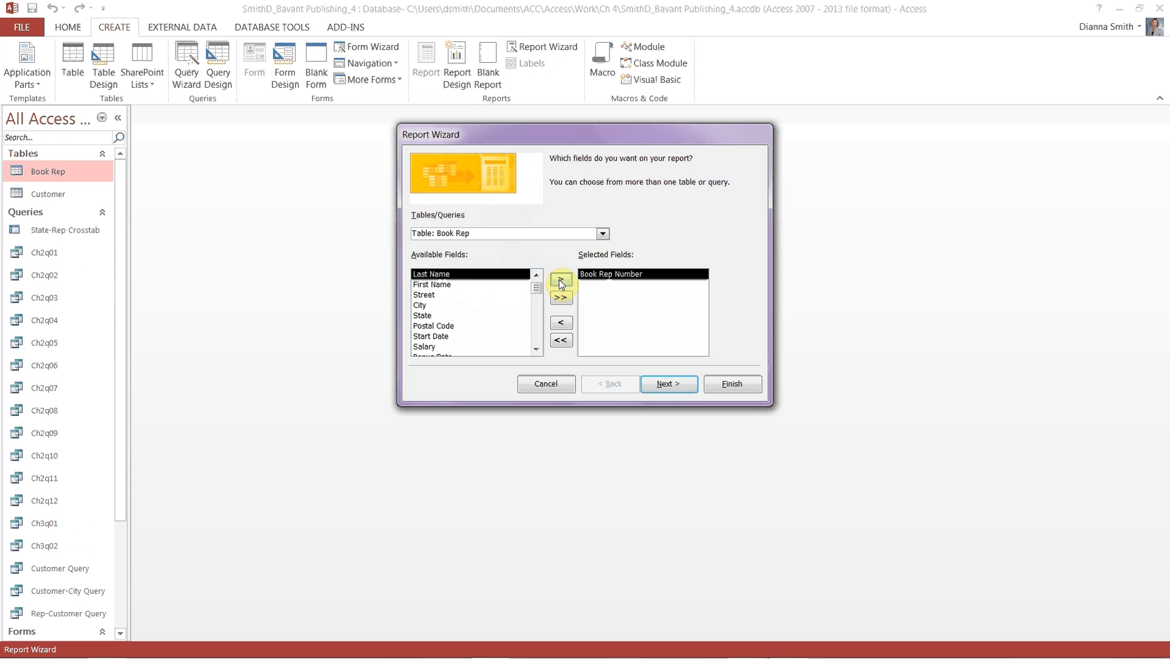
{"action": "left_click", "coordinate": [560, 281]}
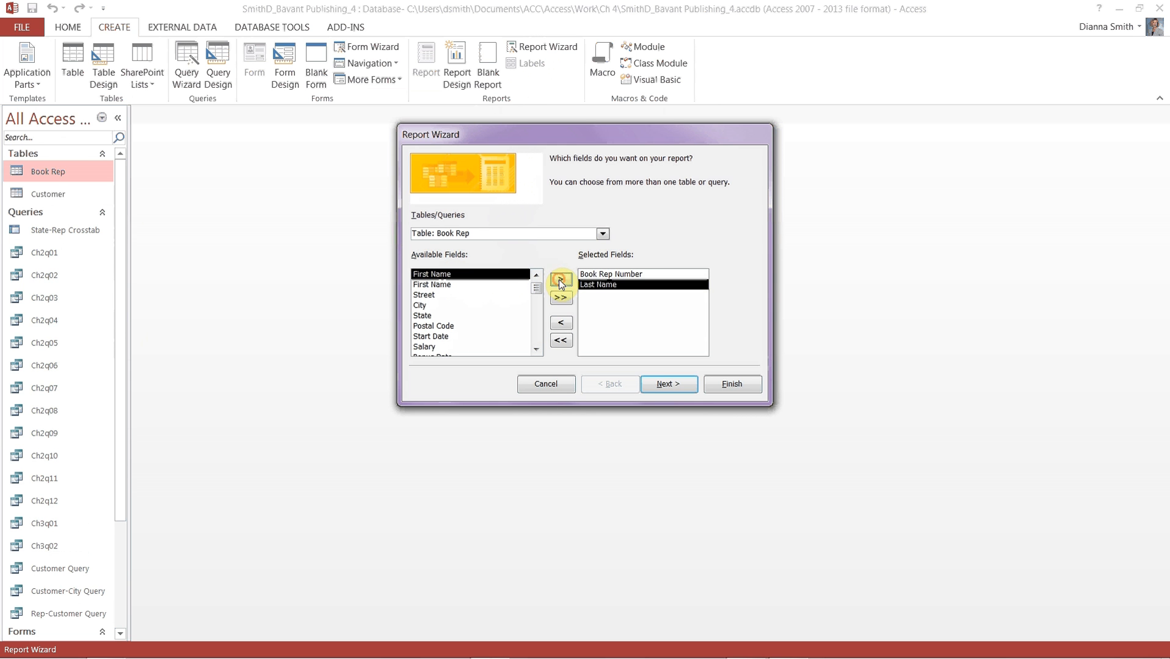
{"action": "left_click", "coordinate": [561, 322]}
{"action": "left_click", "coordinate": [436, 285]}
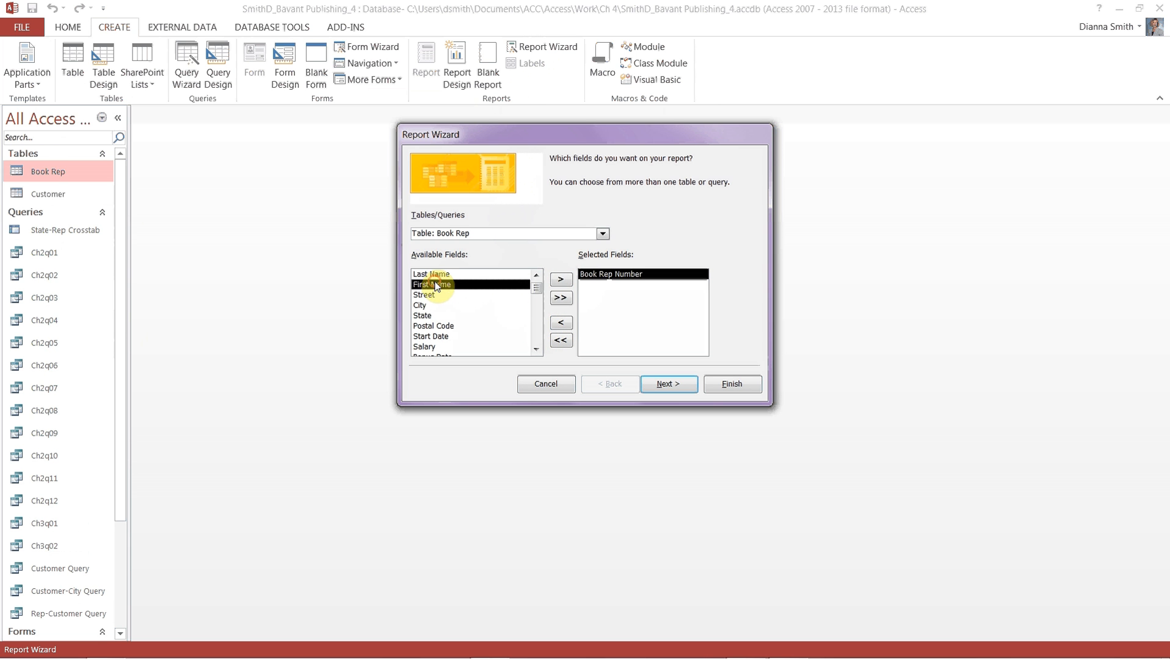
{"action": "left_click", "coordinate": [560, 281]}
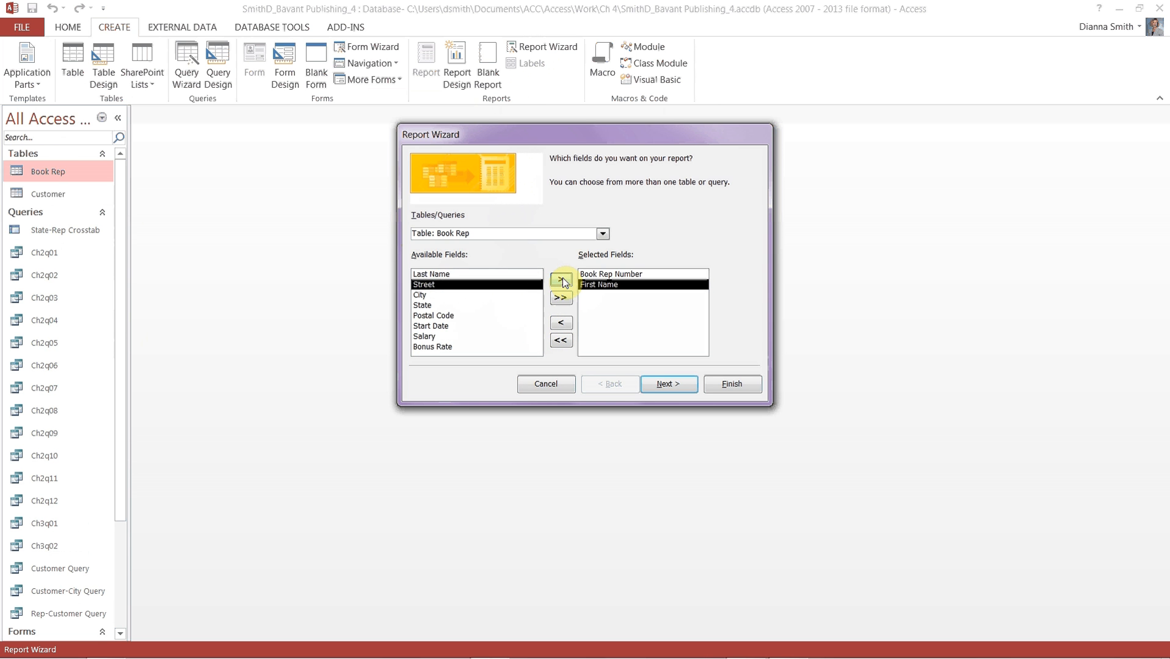
{"action": "left_click", "coordinate": [480, 275]}
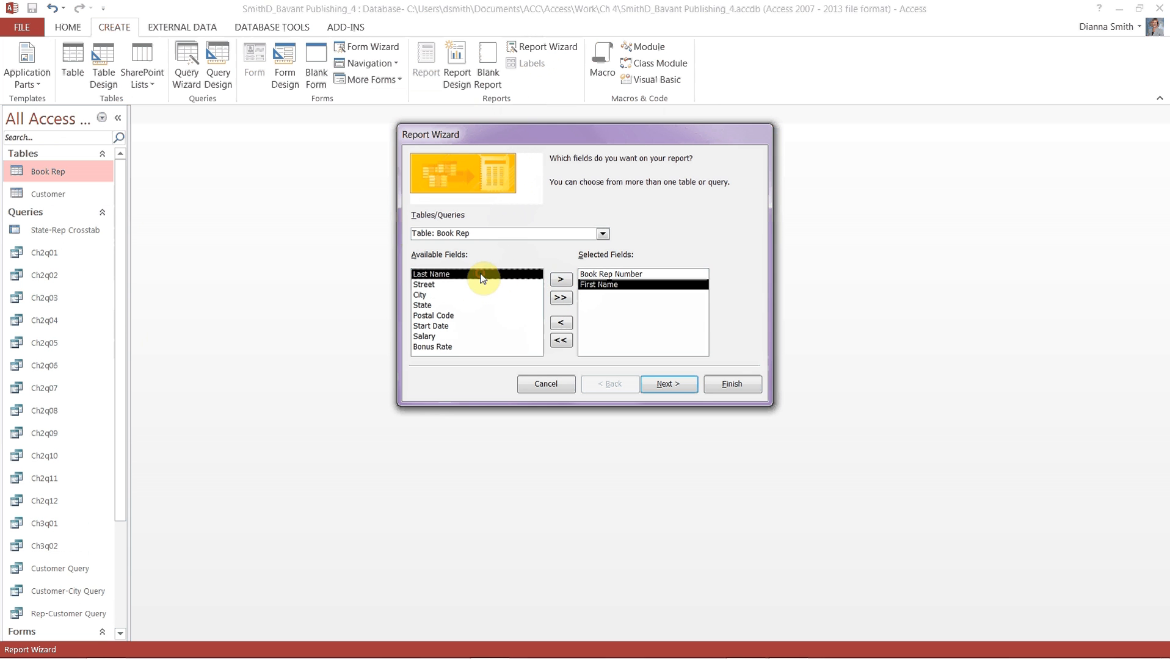
{"action": "left_click", "coordinate": [561, 281]}
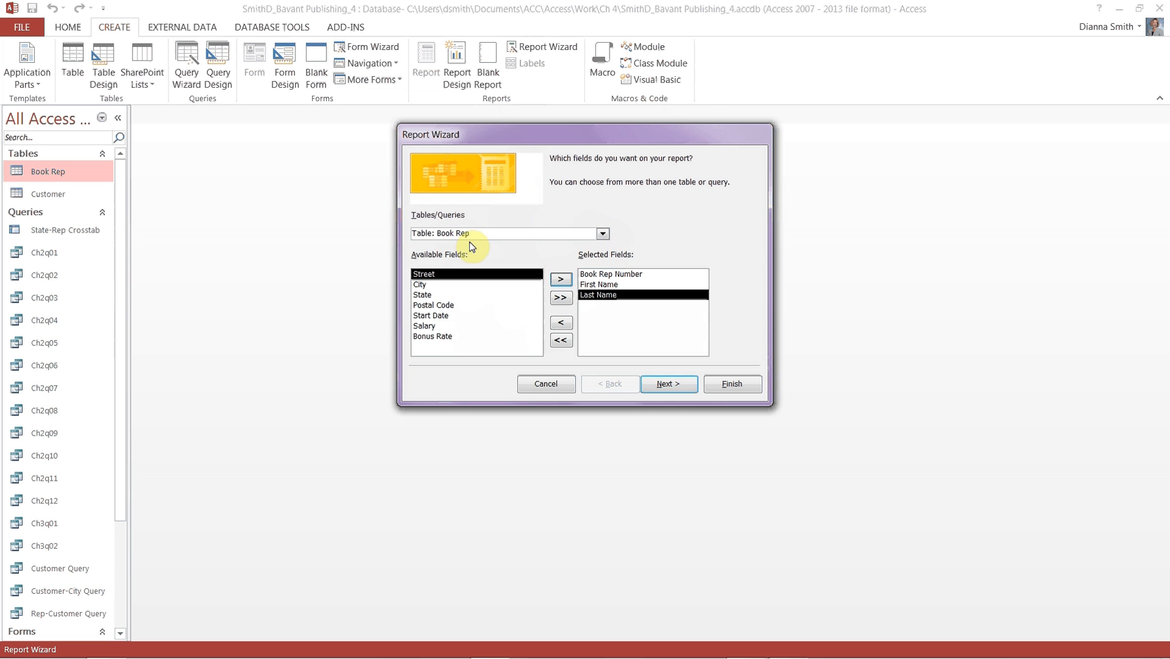
- Add the Customer Number, Customer Name, Amount Paid, and Current Due fields from the Customer table to the report
{"action": "left_click", "coordinate": [602, 234]}
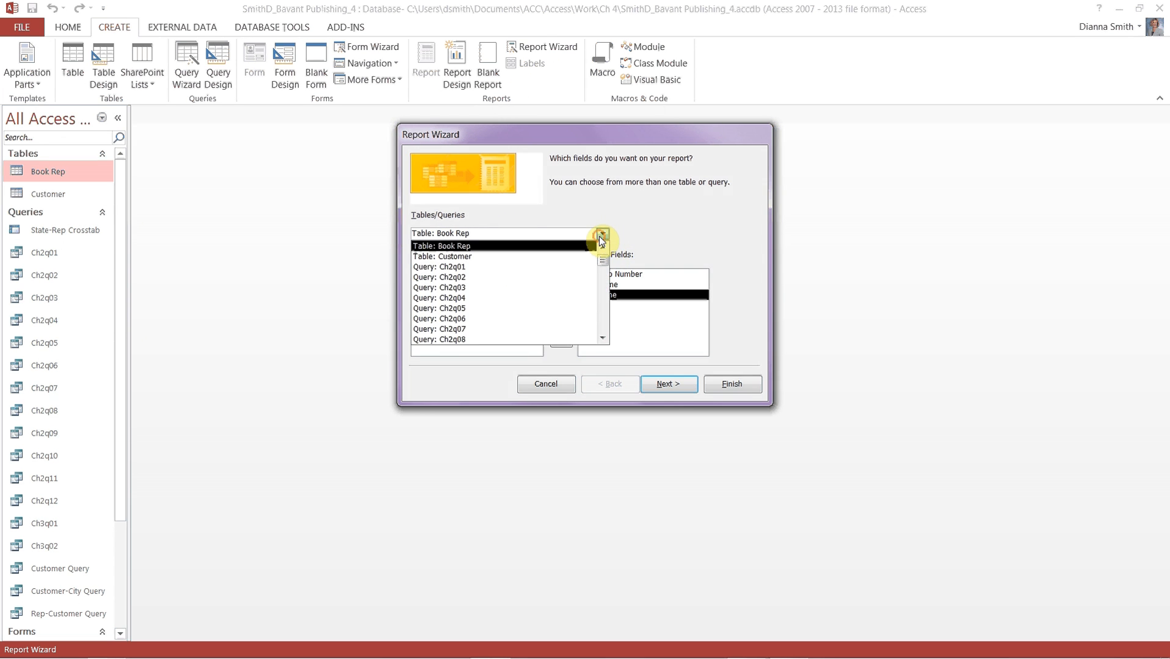
{"action": "left_click", "coordinate": [574, 261]}
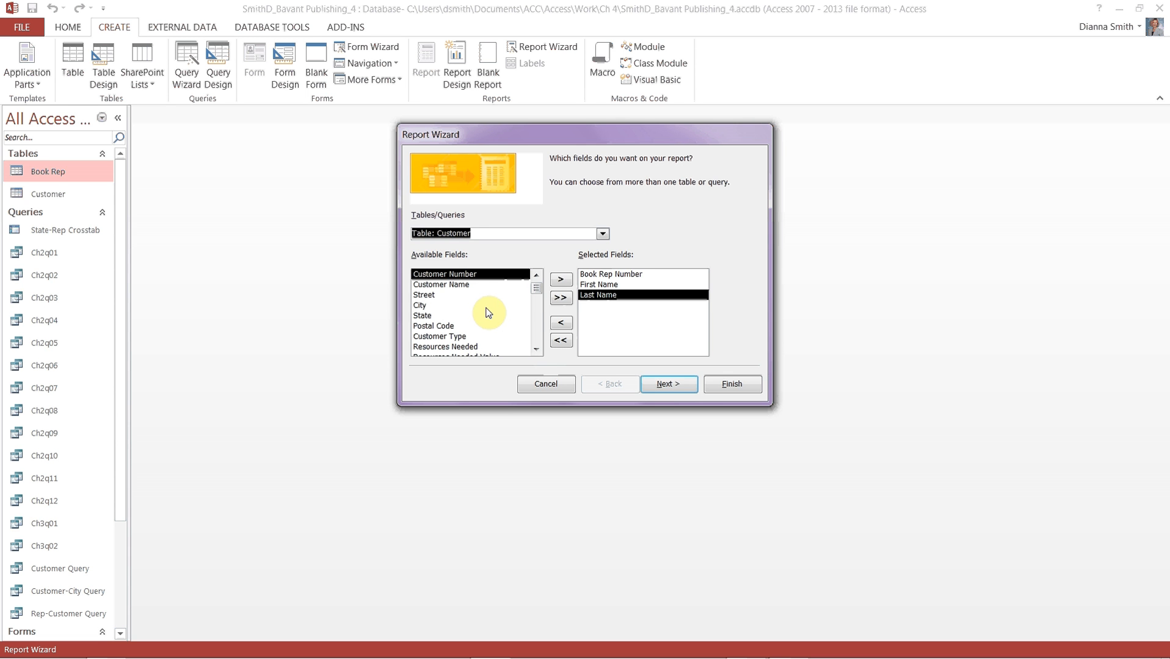
{"action": "left_click", "coordinate": [562, 280]}
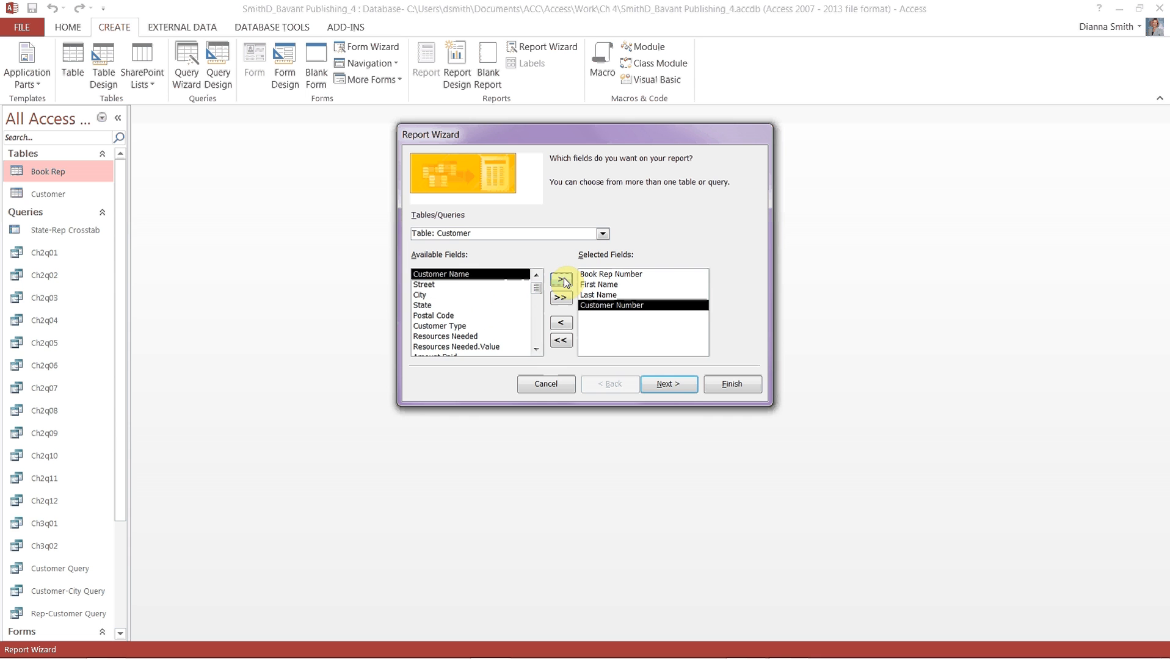
{"action": "left_click", "coordinate": [564, 281]}
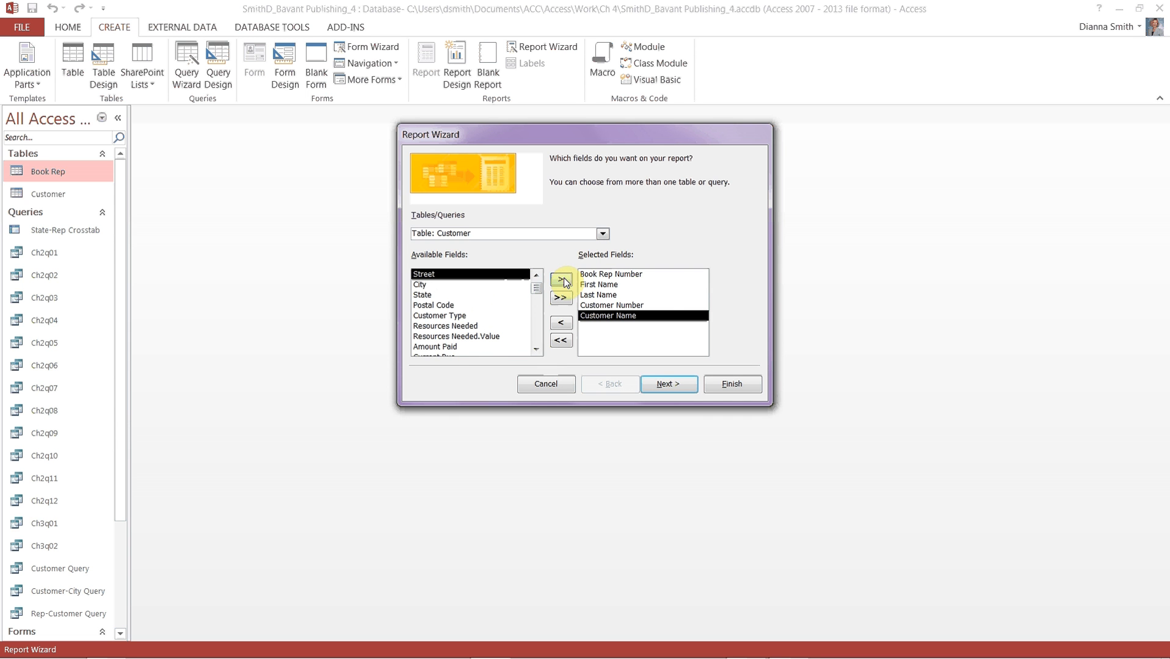
{"action": "left_click", "coordinate": [442, 347]}
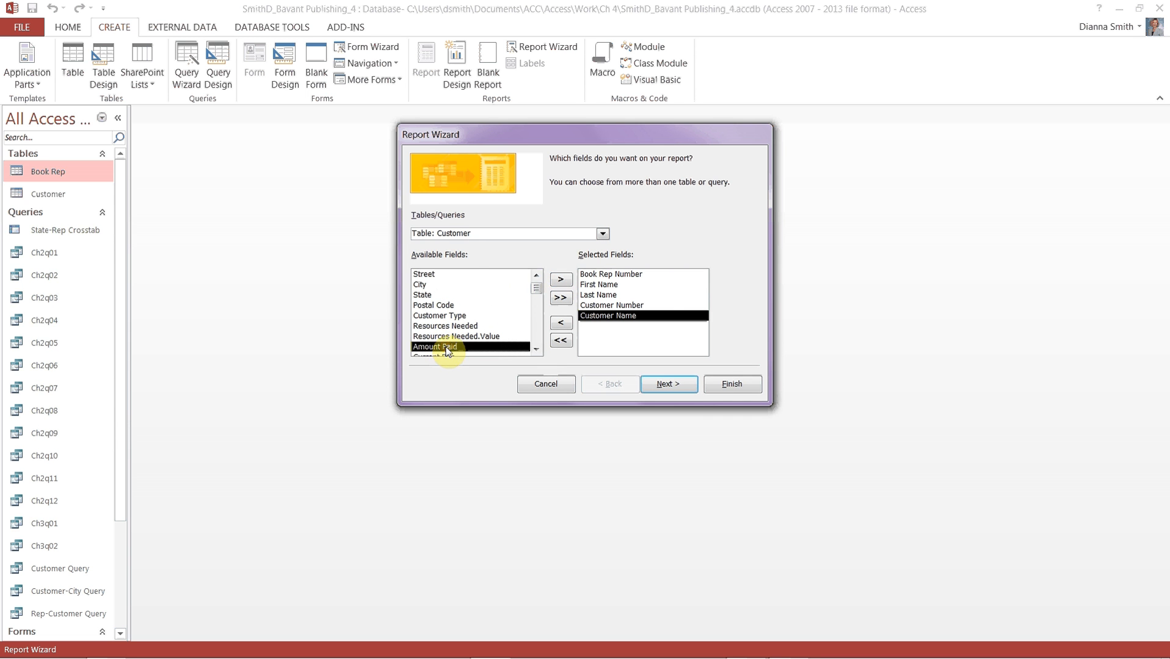
{"action": "left_click", "coordinate": [558, 282]}
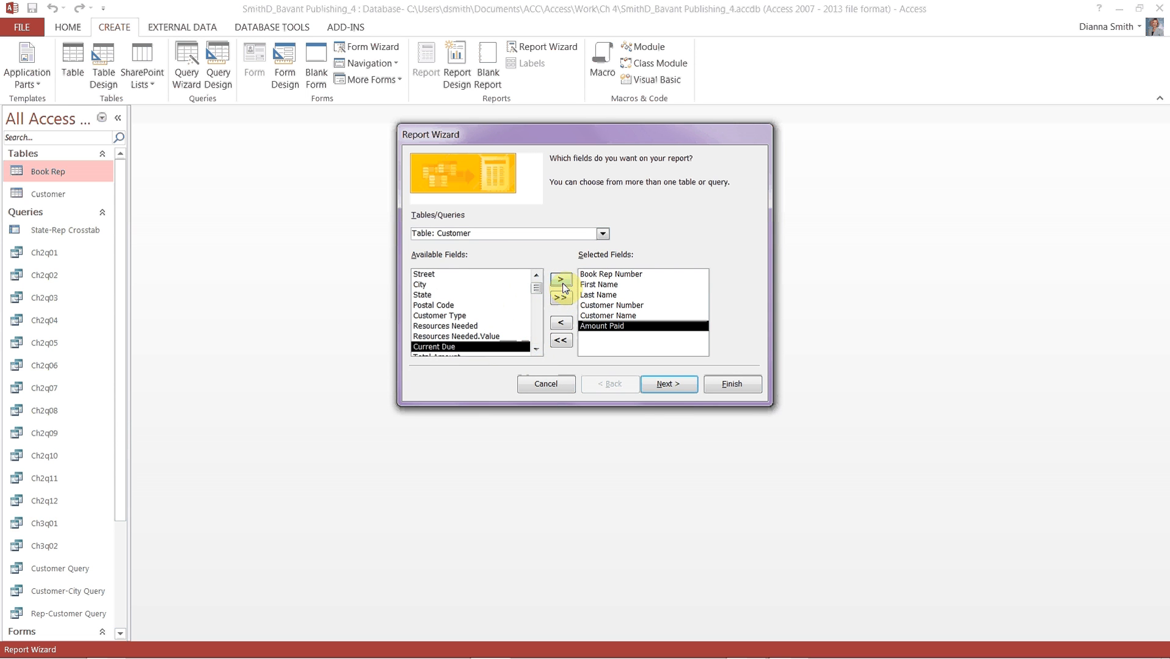
{"action": "left_click", "coordinate": [562, 284]}
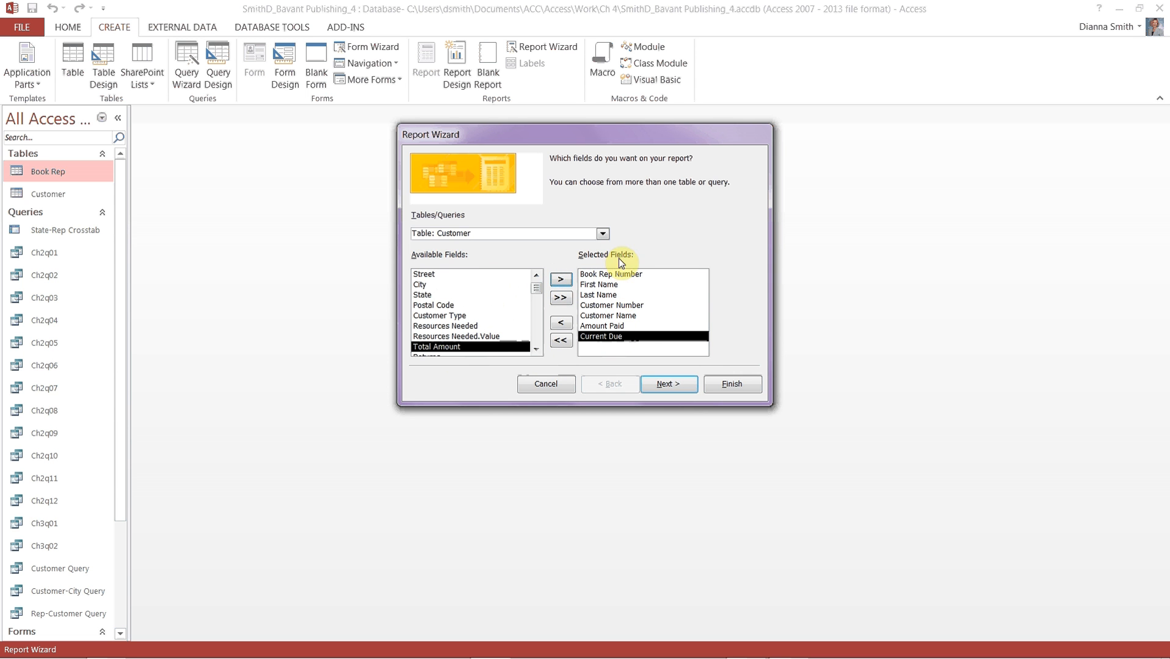
{"action": "left_click", "coordinate": [663, 386]}
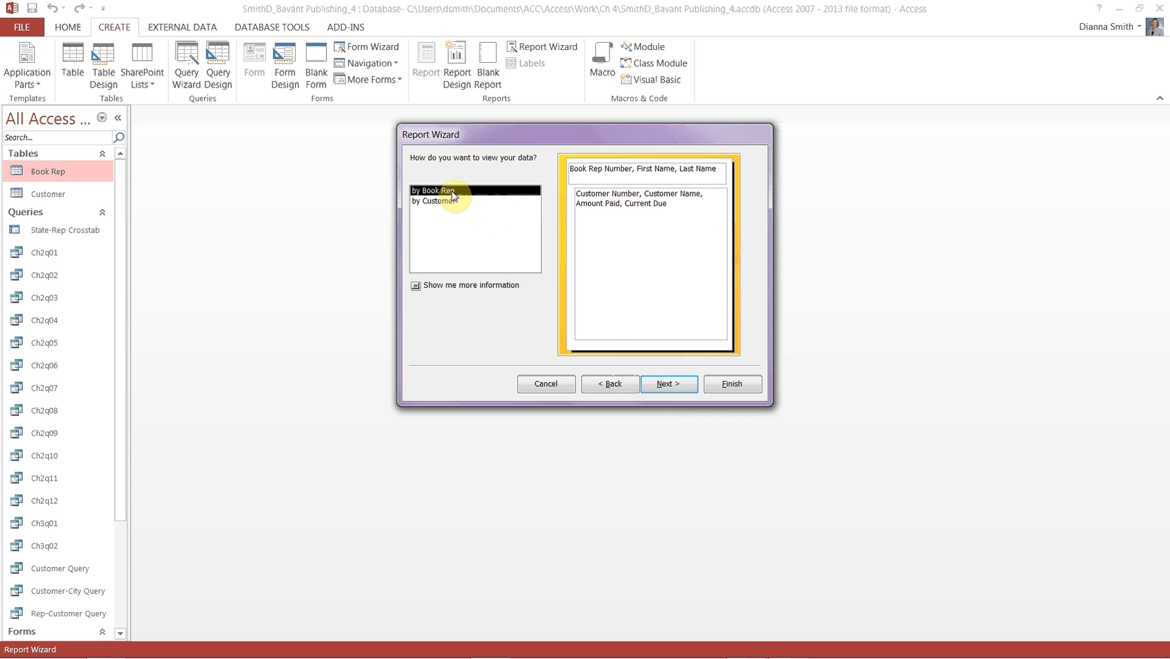
- Keep the data viewed by Book Rep without extra grouping levels, and sort detail records by Customer Number in ascending order
{"action": "left_click", "coordinate": [680, 382]}
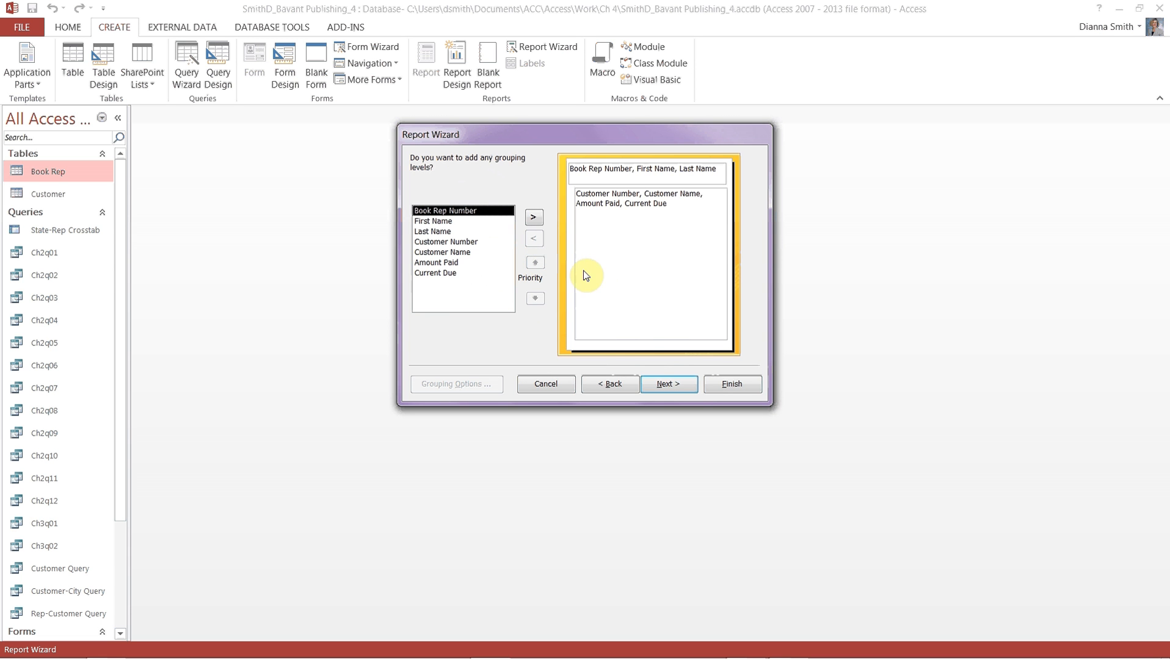
{"action": "left_click", "coordinate": [673, 385]}
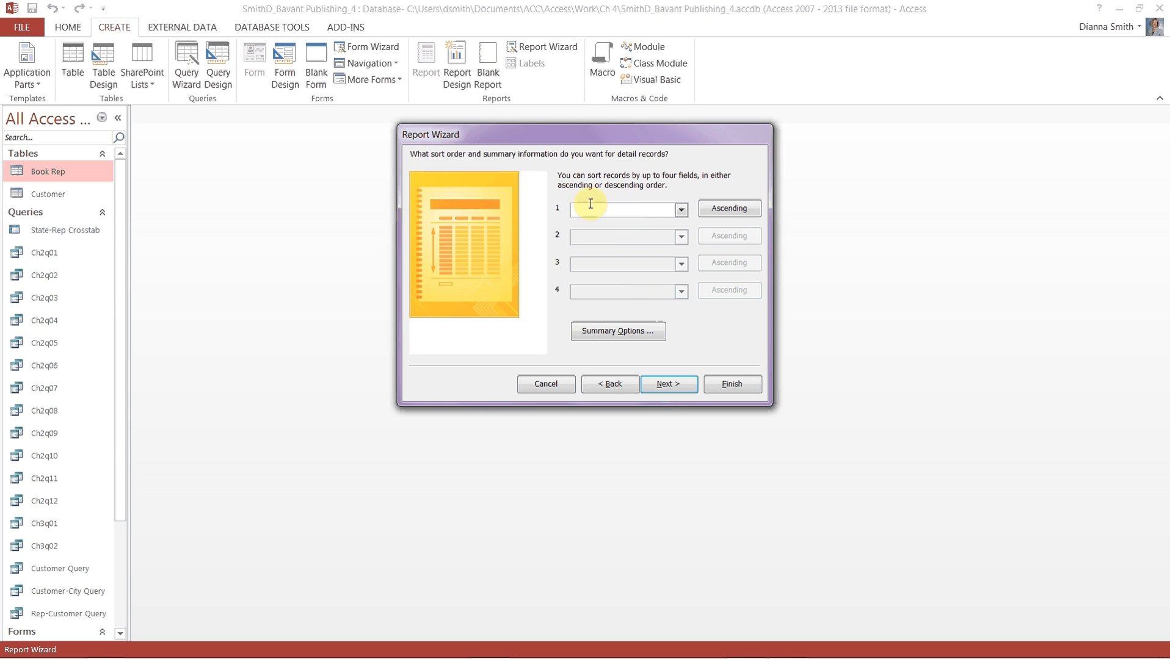
{"action": "left_click", "coordinate": [680, 211]}
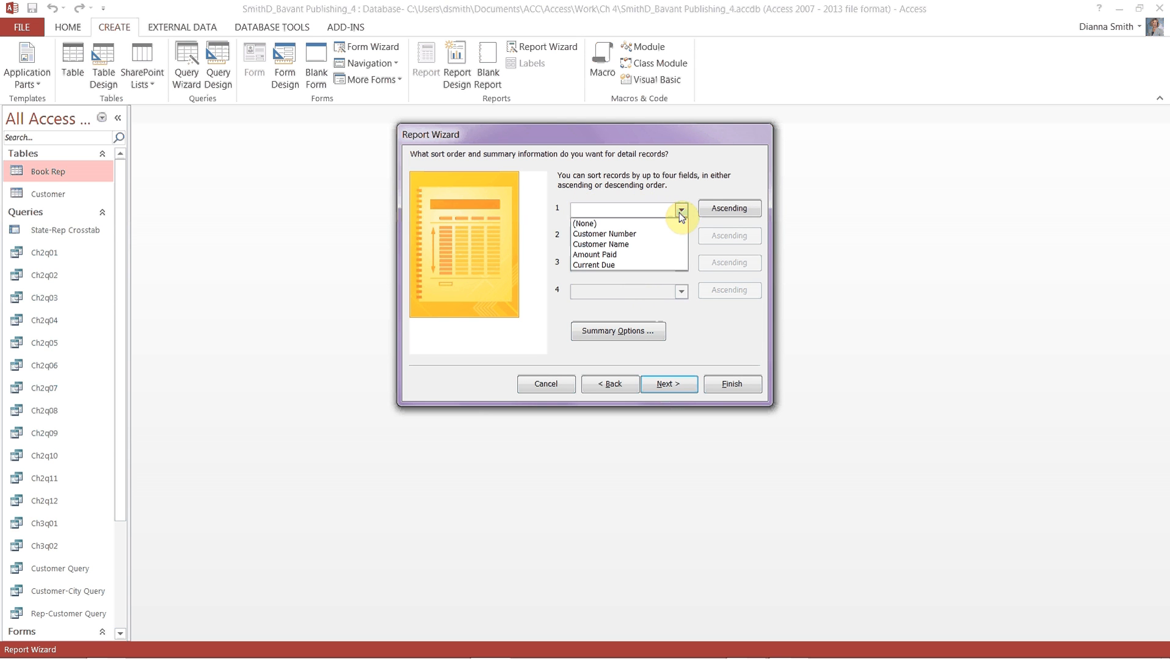
{"action": "left_click", "coordinate": [647, 235]}
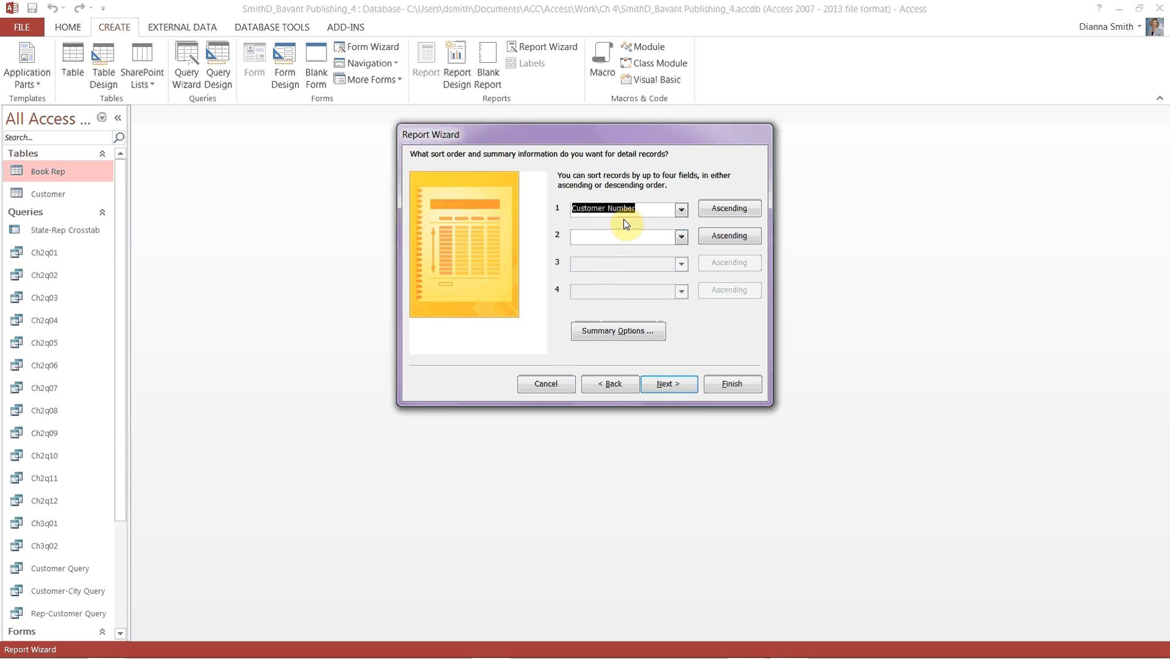
- Include sums for Amount Paid and Current Due in the report's summary options, showing both detail and summary
{"action": "left_click", "coordinate": [620, 332]}
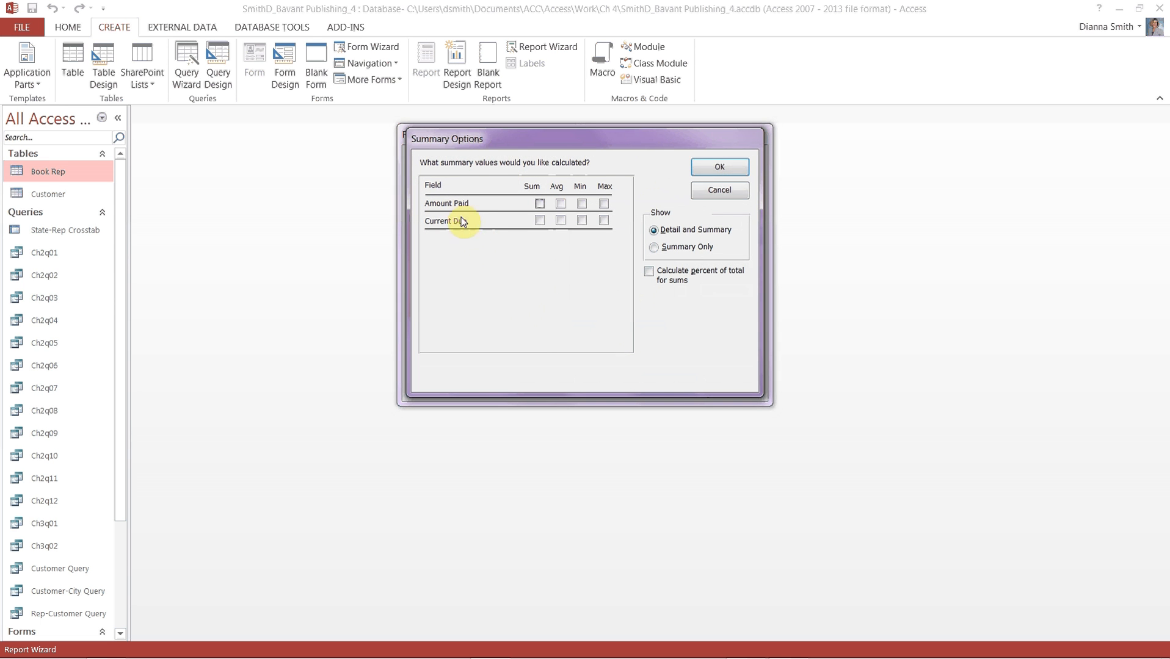
{"action": "left_click", "coordinate": [540, 204]}
{"action": "left_click", "coordinate": [541, 221]}
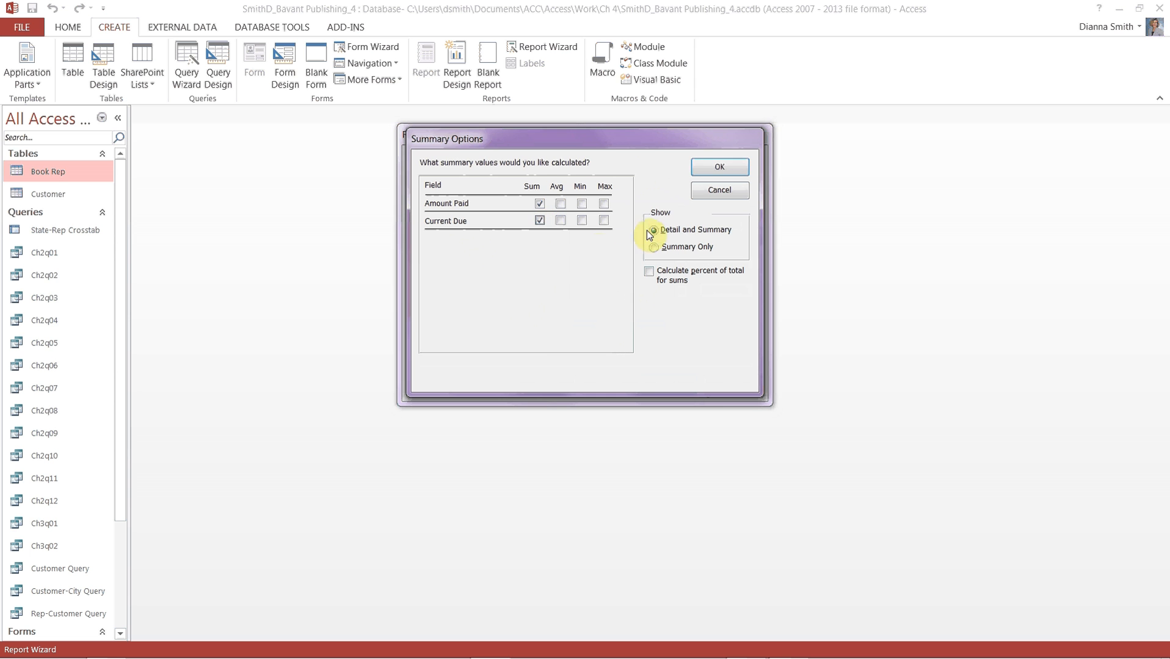
{"action": "left_click", "coordinate": [717, 173]}
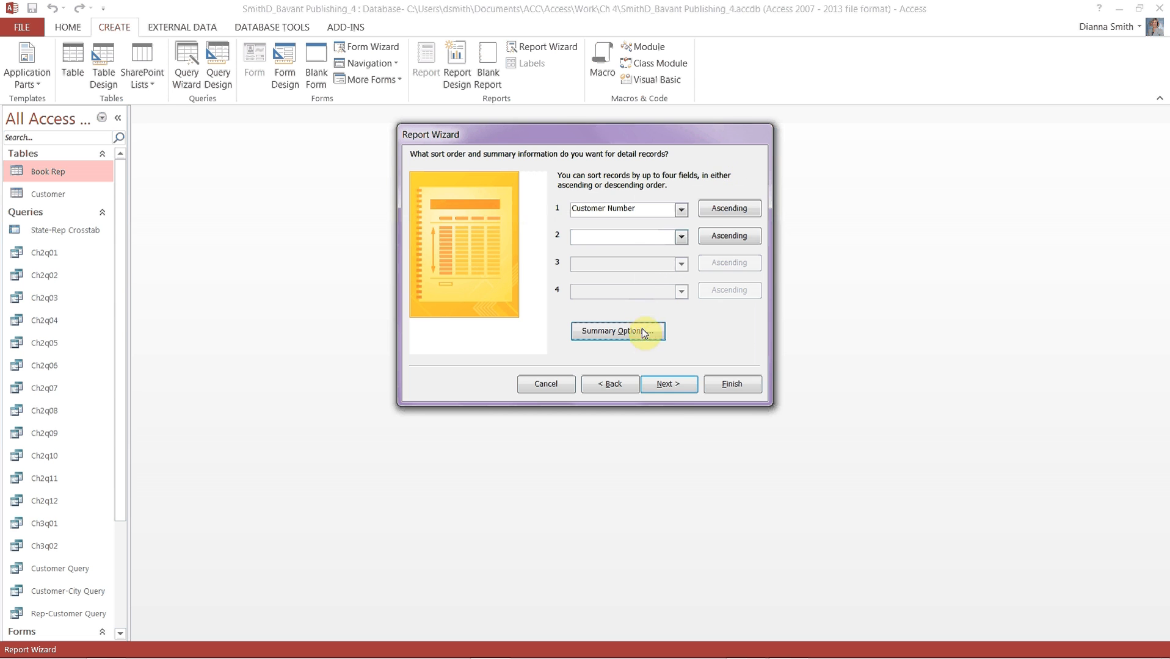
- Keep the stepped layout for the report and set its orientation to landscape
{"action": "left_click", "coordinate": [671, 385]}
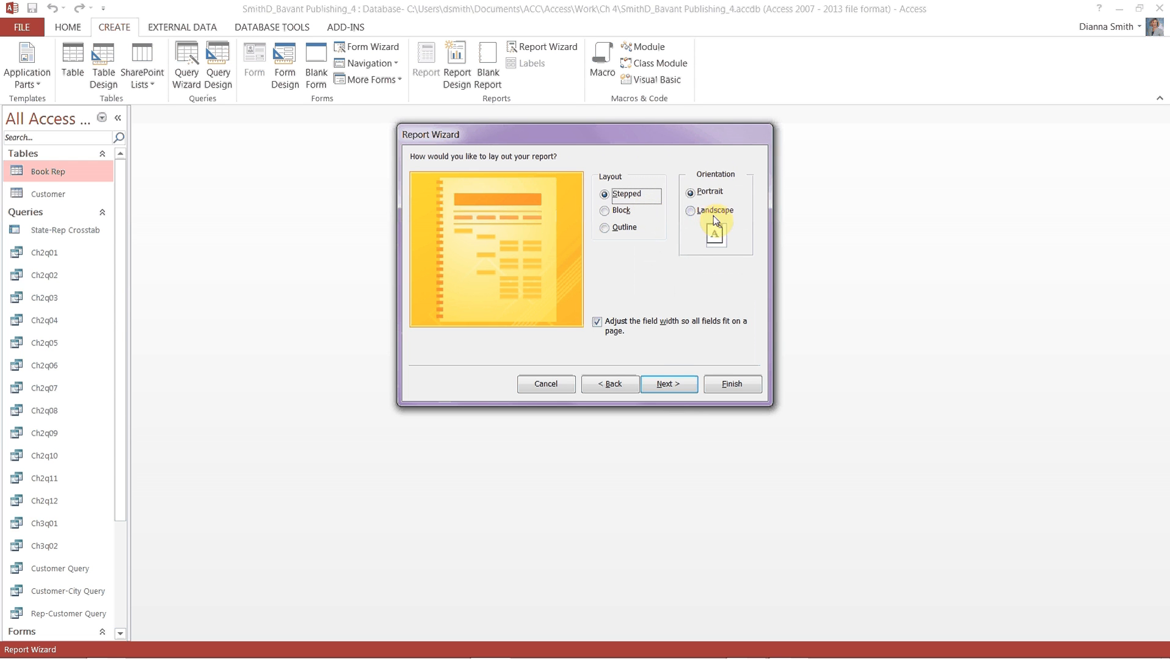
{"action": "left_click", "coordinate": [691, 212]}
{"action": "left_click", "coordinate": [676, 385]}
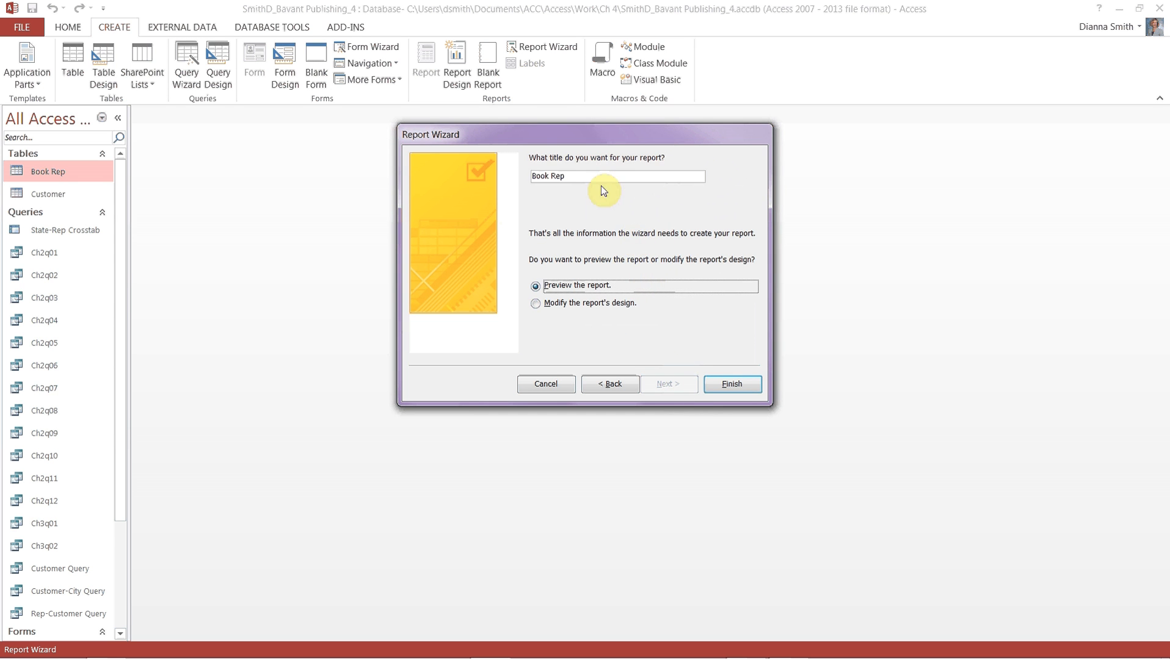
- Title the report "Customers by Book Rep" and finish the wizard with a preview of the report
{"action": "left_click", "coordinate": [535, 175]}
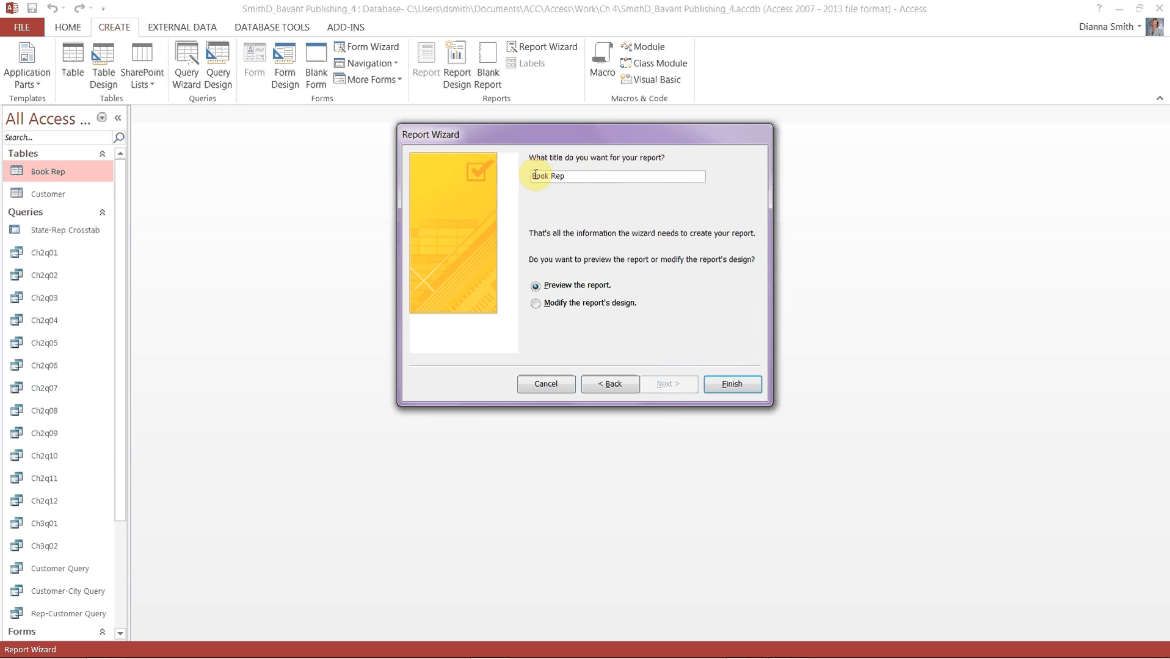
{"action": "type", "text": "Customers by"}
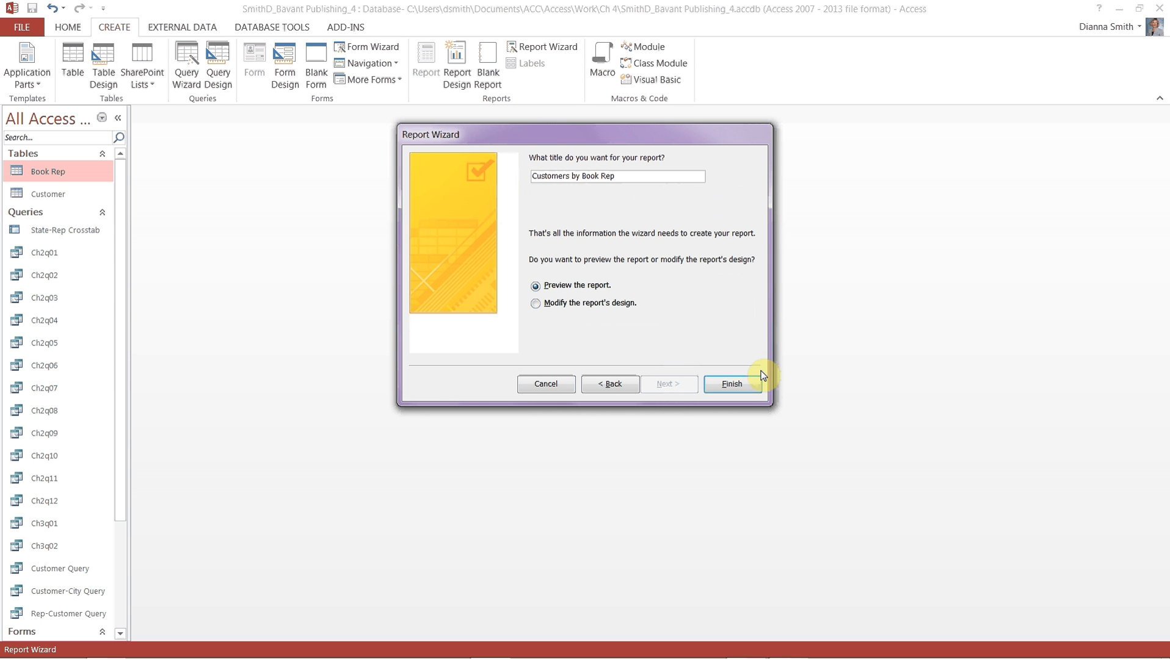
{"action": "left_click", "coordinate": [732, 384]}
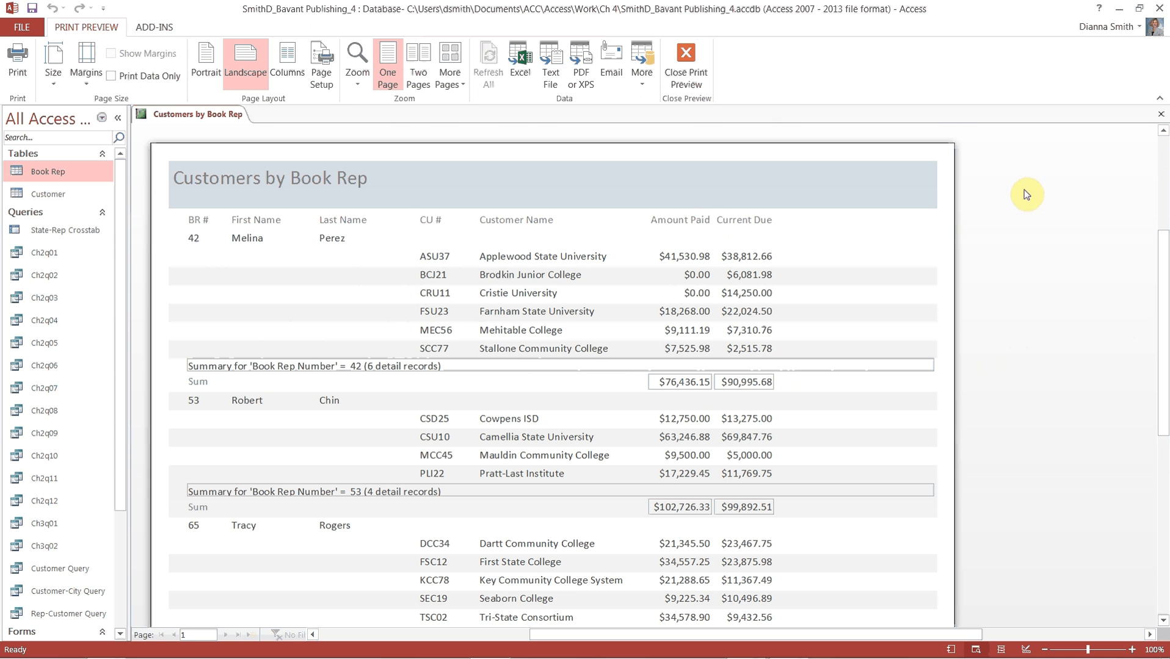
- Examine the Customers by Book Rep report in Print Preview, both as a whole page and zoomed in, and close the preview
{"action": "left_click_drag", "start_coordinate": [1162, 328], "coordinate": [1158, 259]}
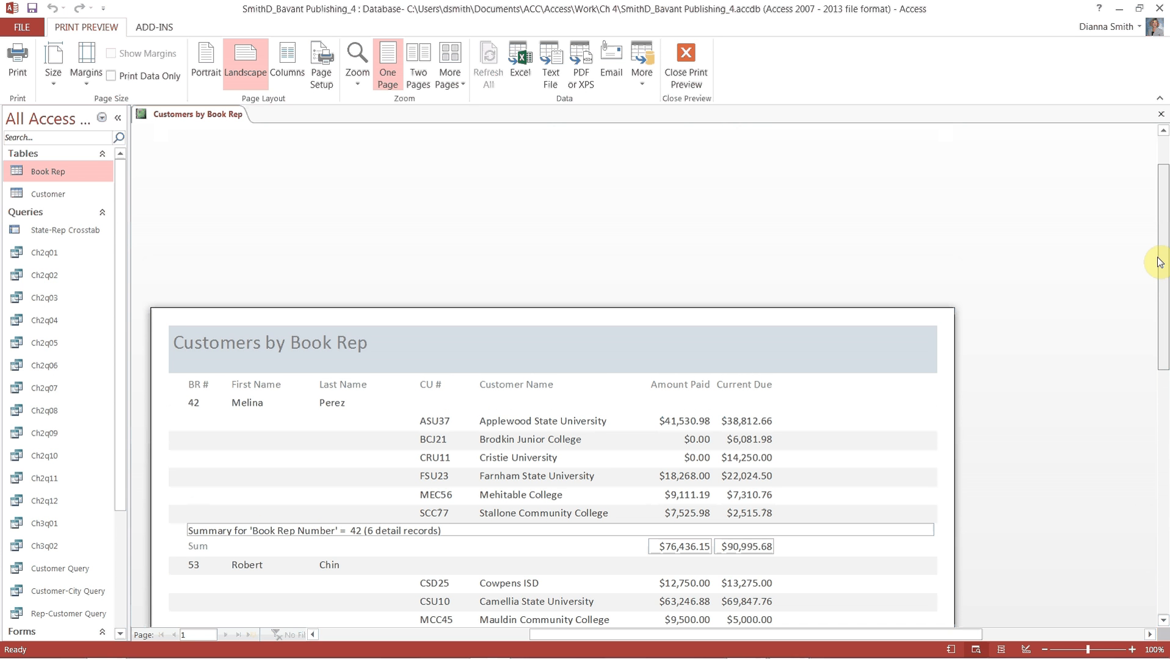
{"action": "left_click_drag", "start_coordinate": [1158, 258], "coordinate": [1149, 313]}
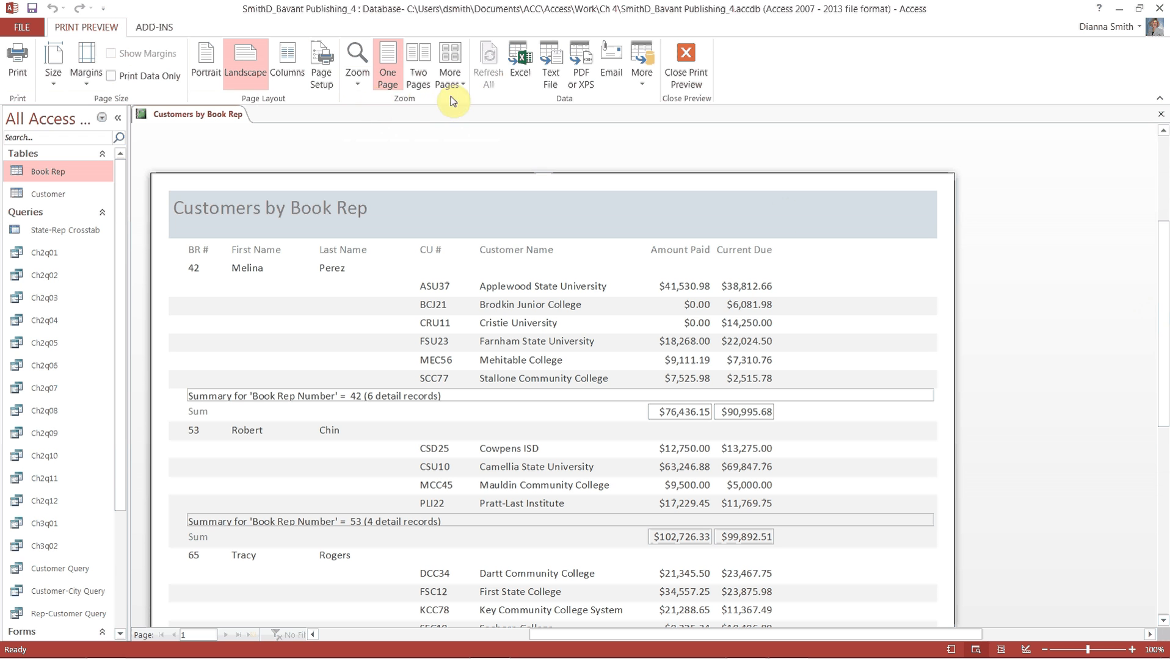
{"action": "left_click", "coordinate": [356, 59]}
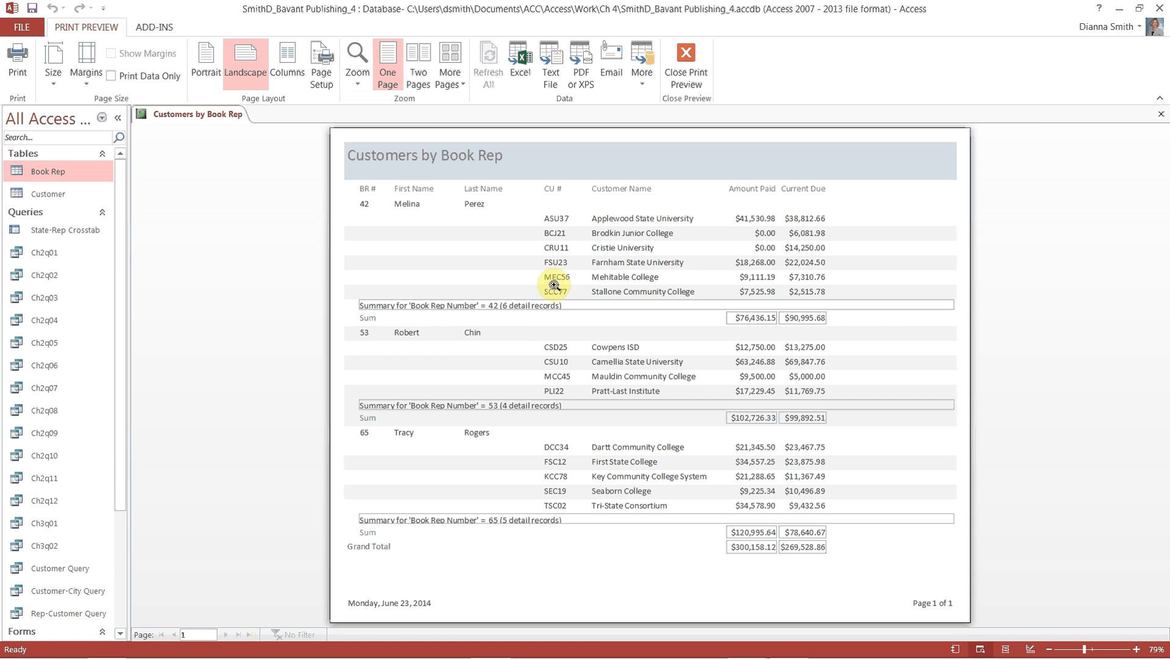
{"action": "left_click", "coordinate": [602, 262]}
{"action": "left_click", "coordinate": [602, 262]}
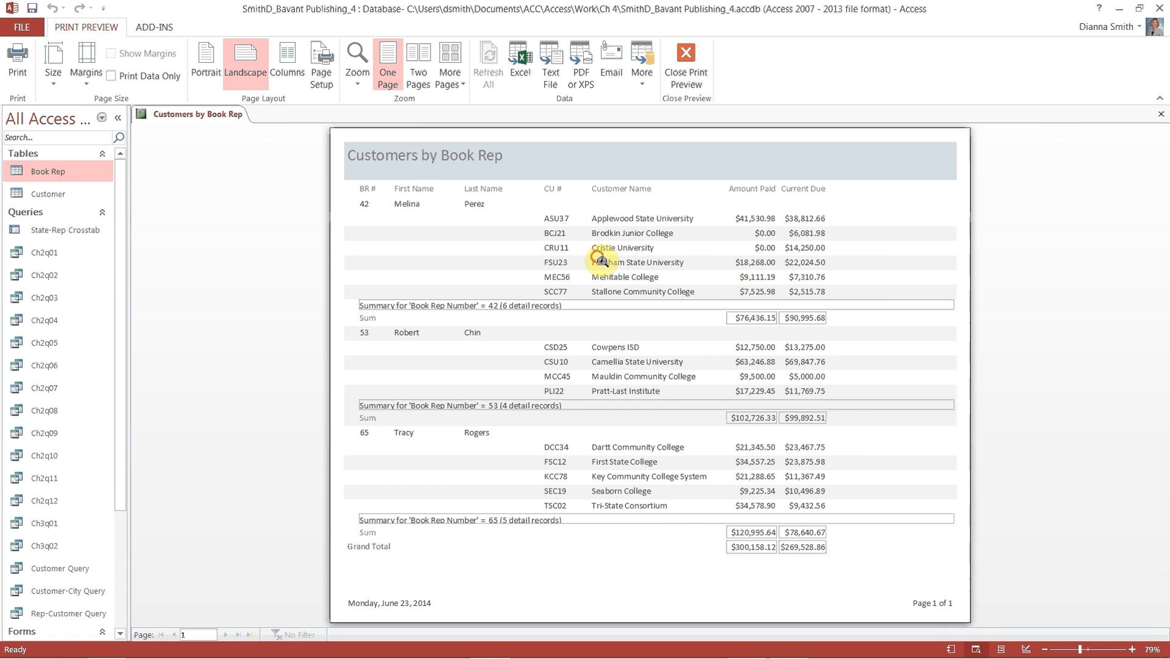
{"action": "left_click", "coordinate": [602, 262]}
{"action": "left_click", "coordinate": [602, 262]}
{"action": "left_click", "coordinate": [602, 262]}
{"action": "left_click", "coordinate": [601, 262]}
{"action": "left_click", "coordinate": [684, 61]}
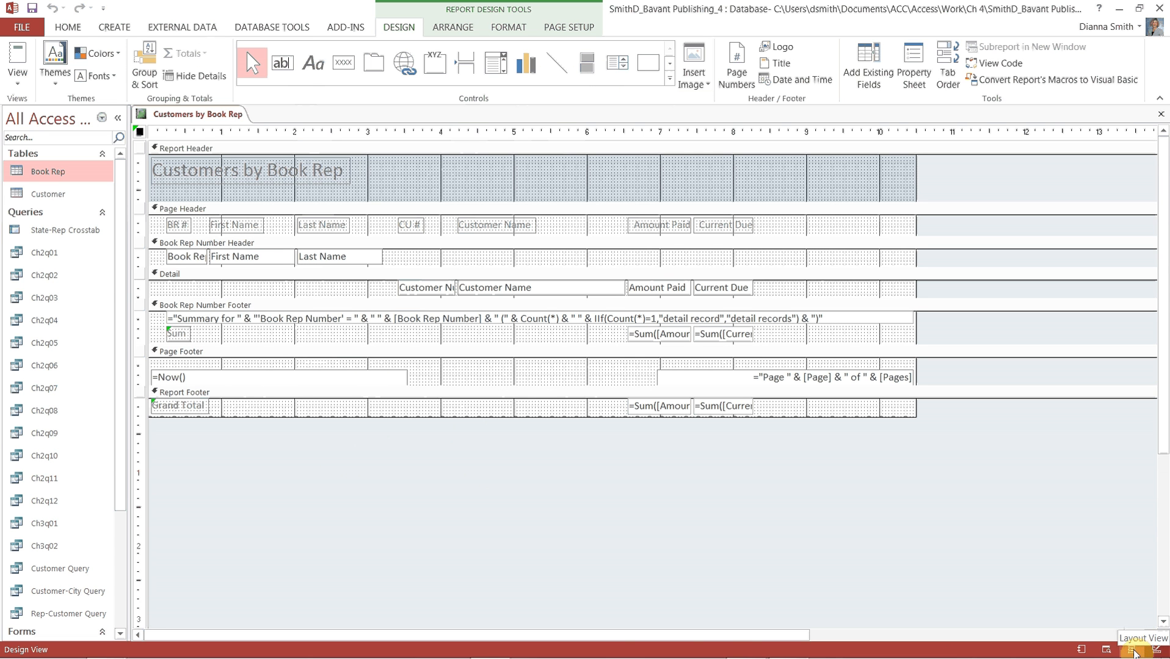
- Switch the Customers by Book Rep report to Layout View and slightly narrow the book rep summary line from its right edge
{"action": "left_click", "coordinate": [1132, 651]}
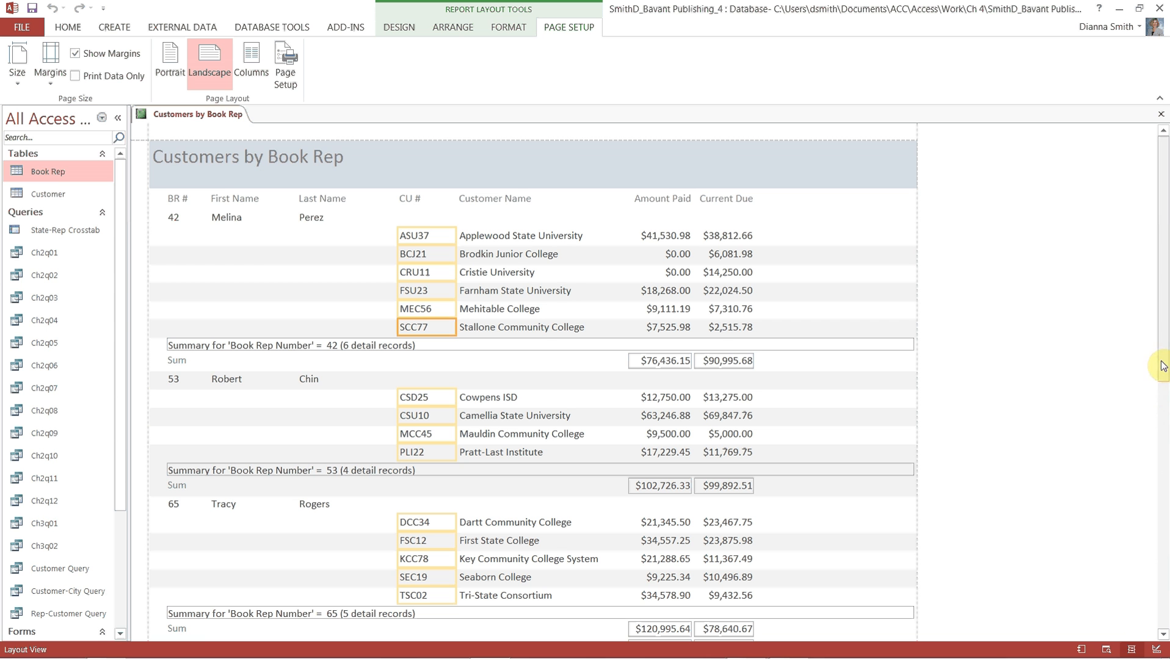
{"action": "left_click_drag", "start_coordinate": [1166, 357], "coordinate": [1166, 368]}
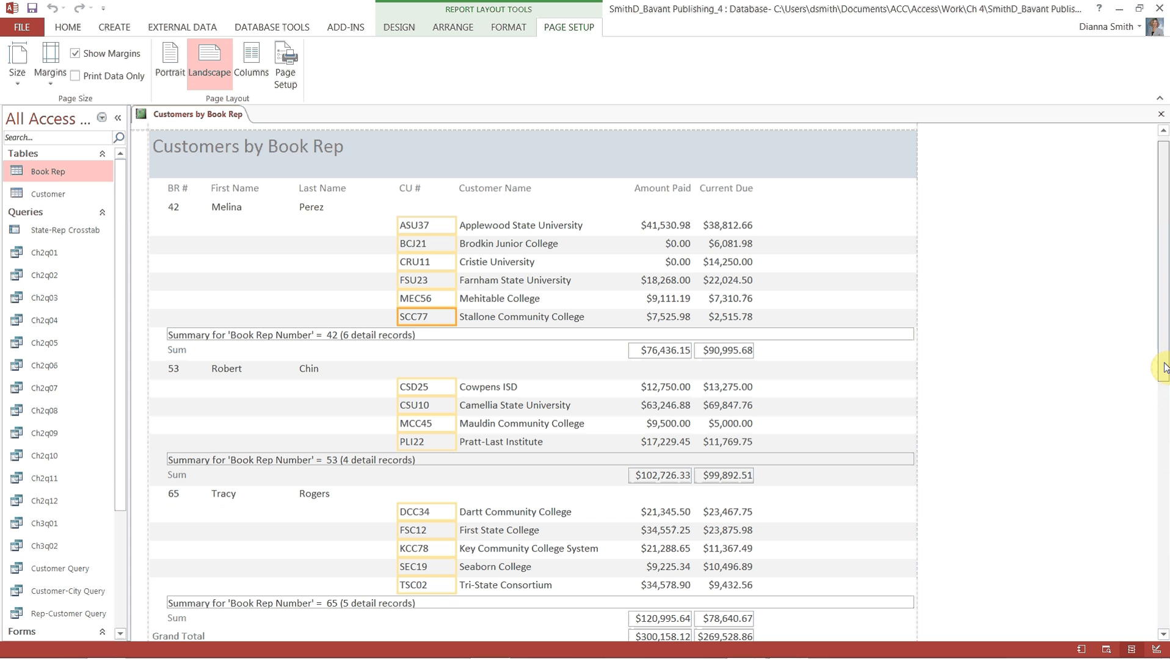
{"action": "left_click_drag", "start_coordinate": [1164, 364], "coordinate": [1164, 365]}
{"action": "left_click", "coordinate": [292, 335]}
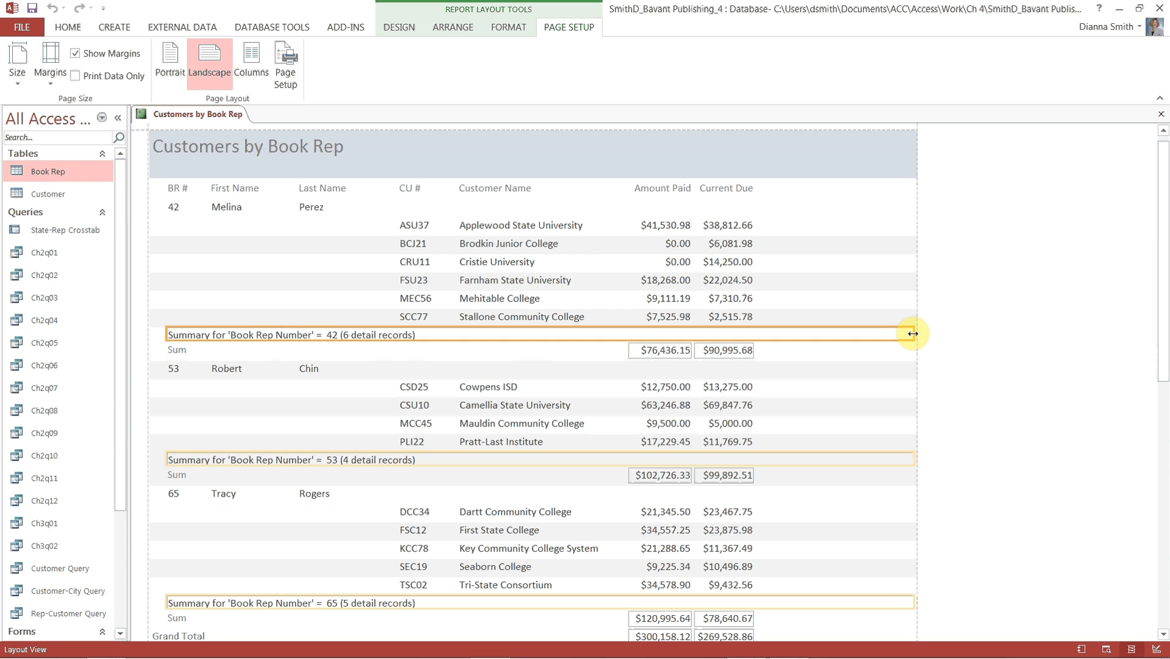
{"action": "left_click_drag", "start_coordinate": [912, 334], "coordinate": [909, 332]}
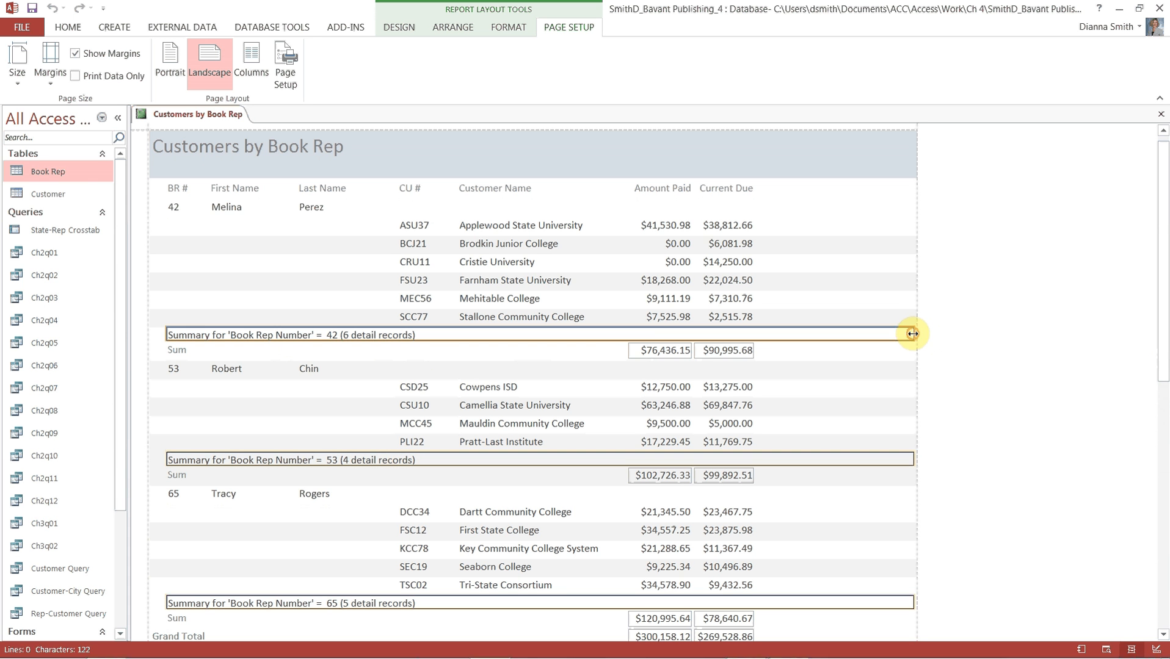
{"action": "left_click_drag", "start_coordinate": [906, 337], "coordinate": [904, 338]}
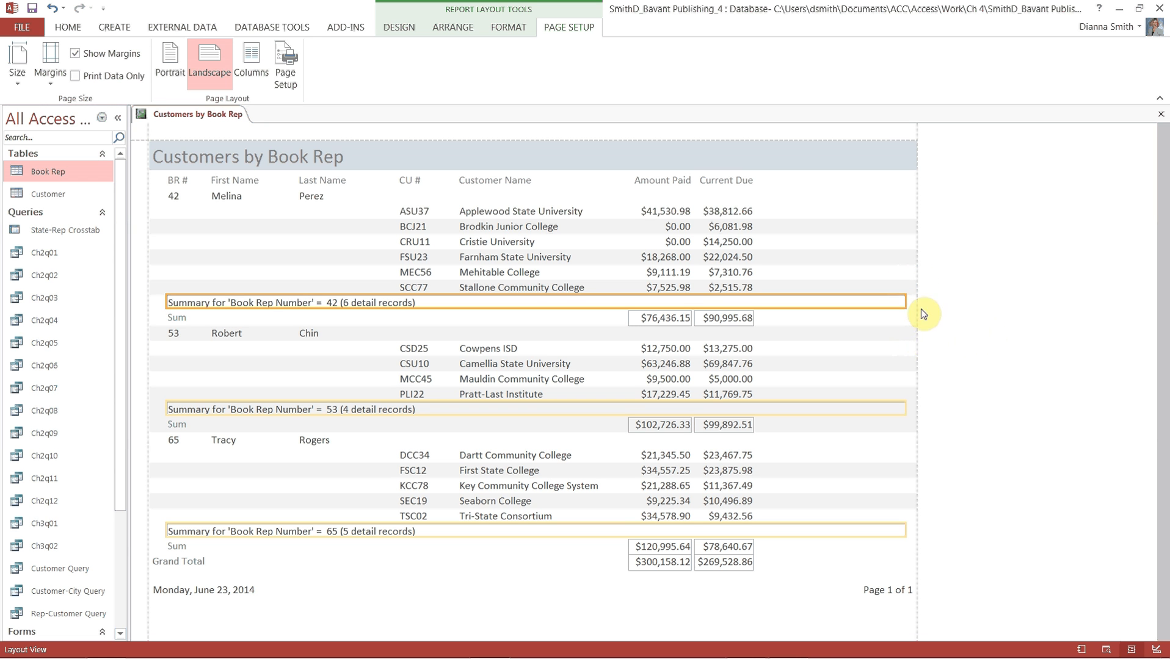
- Shift the page number control slightly left of the report's right edge, and save and close the report
{"action": "left_click", "coordinate": [881, 588]}
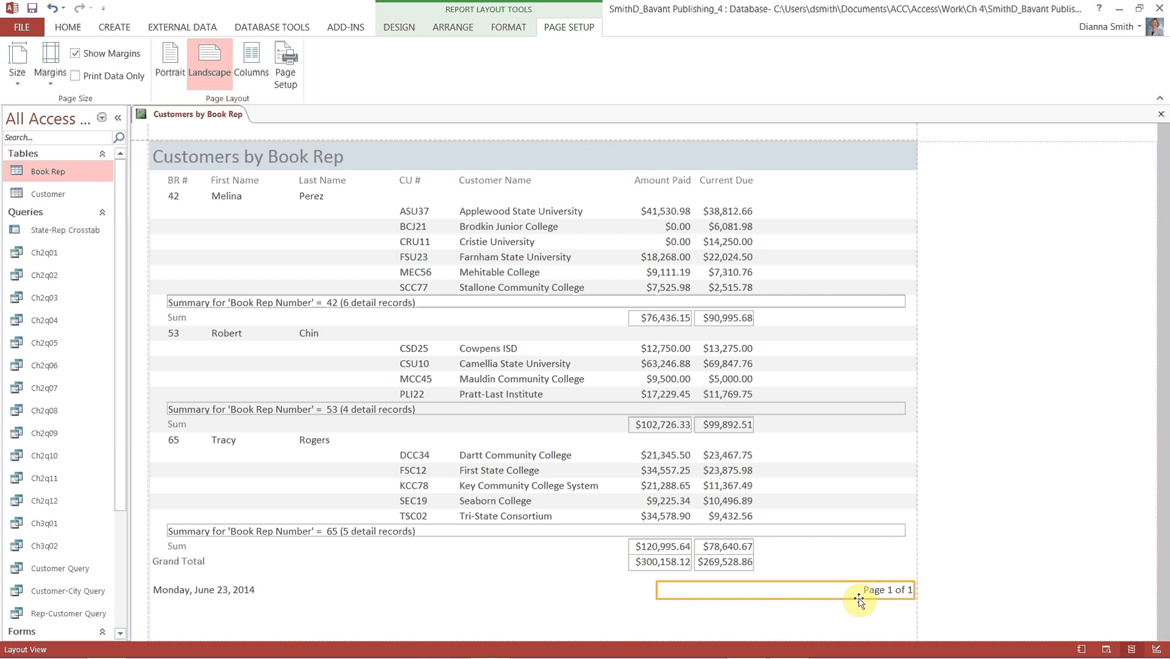
{"action": "left_click_drag", "start_coordinate": [824, 602], "coordinate": [822, 602]}
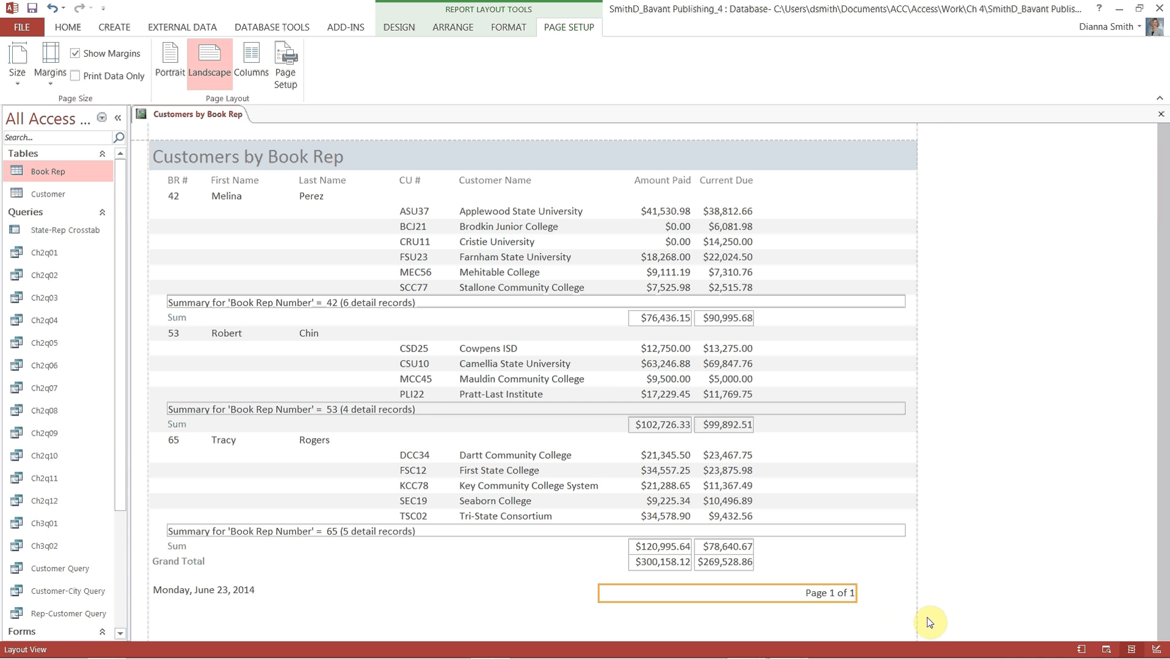
{"action": "left_click", "coordinate": [53, 9]}
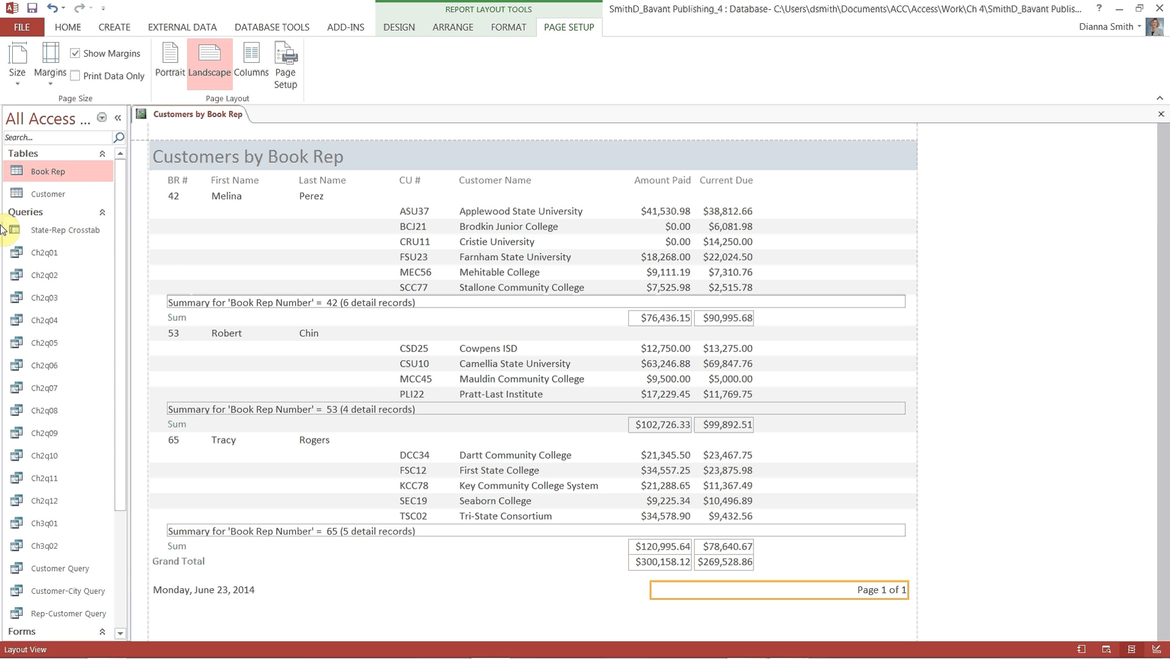
{"action": "left_click", "coordinate": [33, 11]}
{"action": "left_click", "coordinate": [1162, 115]}
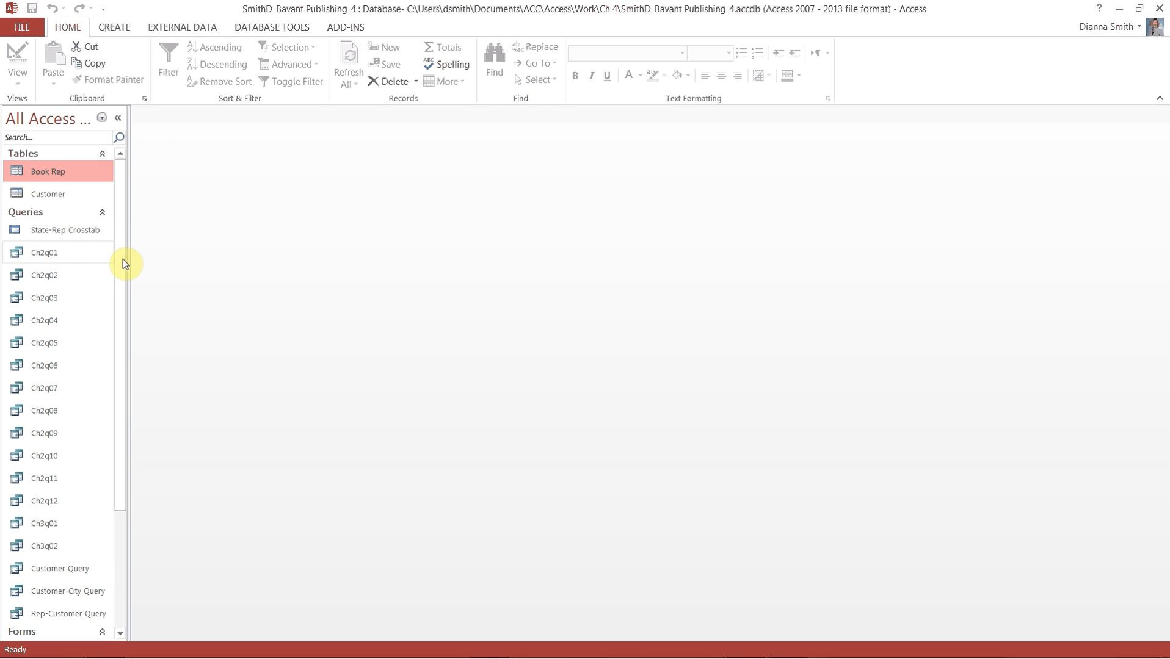
- Select the Customers by Book Rep report, look over the available print options, and return to the database without printing
{"action": "left_click_drag", "start_coordinate": [124, 257], "coordinate": [112, 457]}
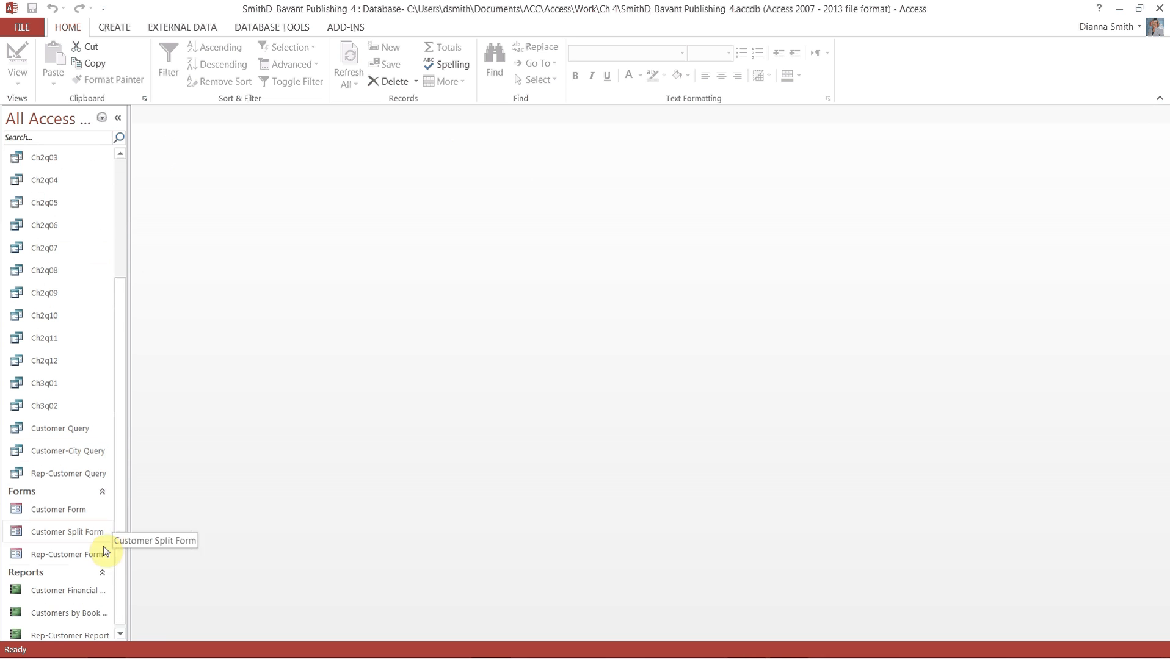
{"action": "left_click", "coordinate": [82, 621]}
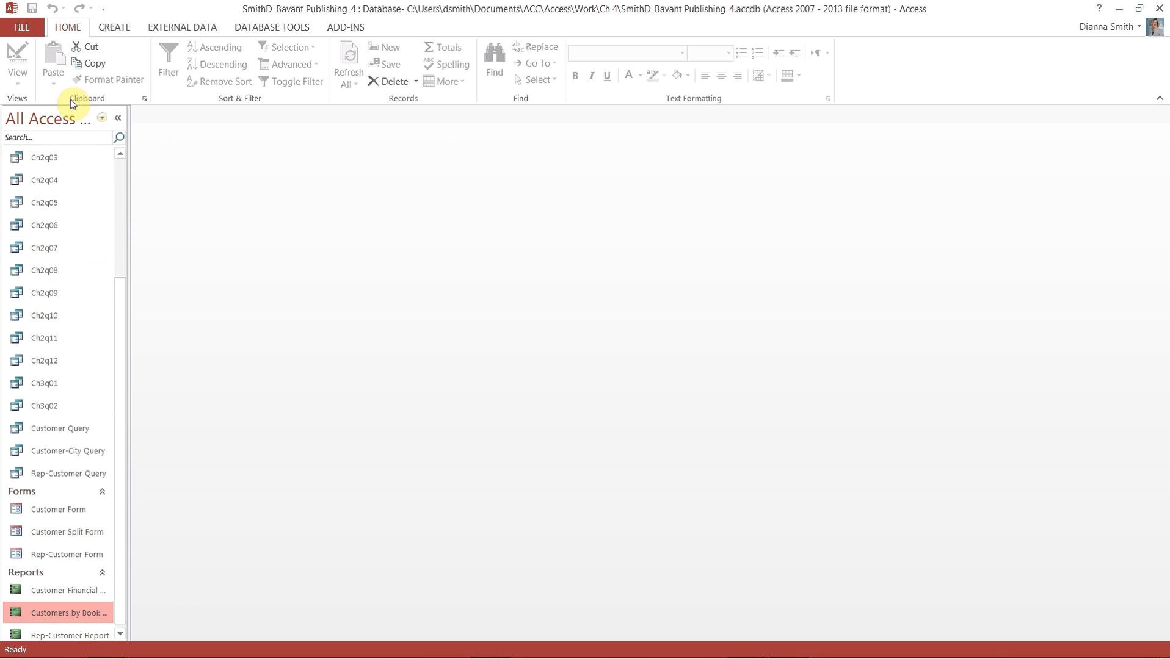
{"action": "left_click", "coordinate": [34, 29]}
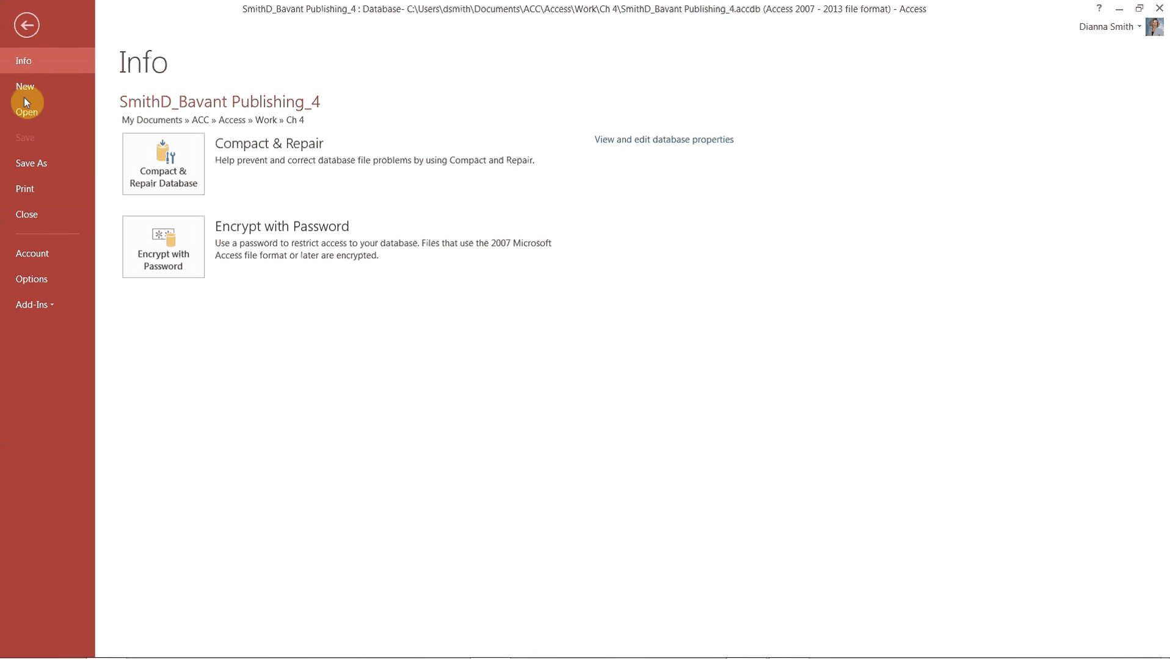
{"action": "left_click", "coordinate": [28, 185]}
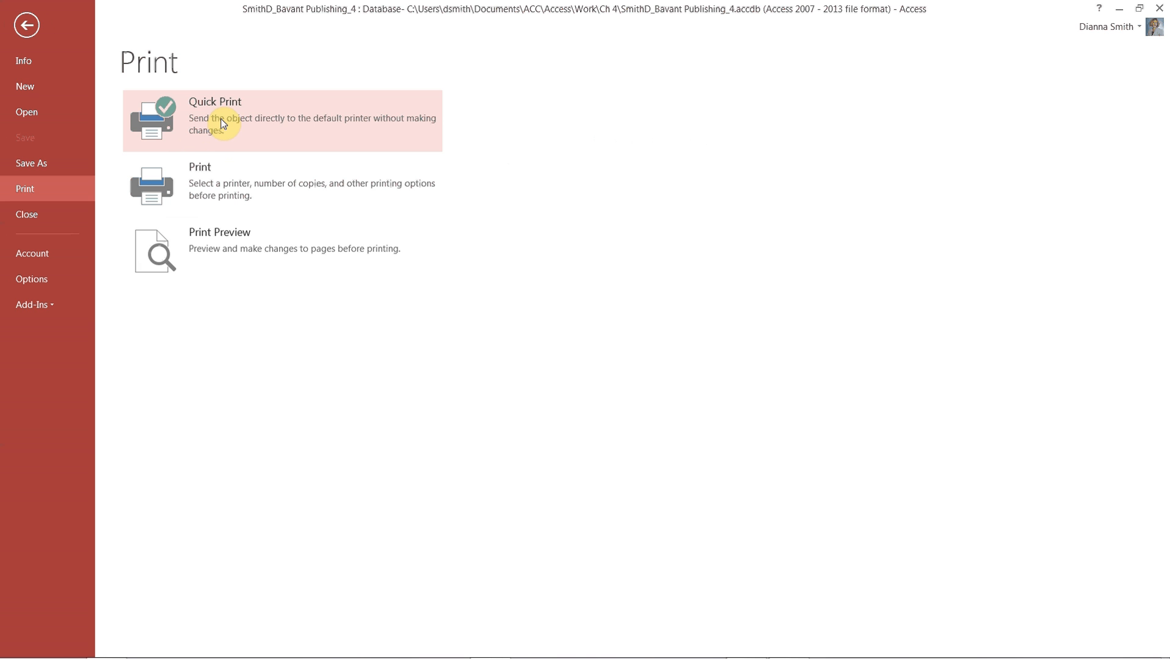
{"action": "left_click", "coordinate": [28, 27]}
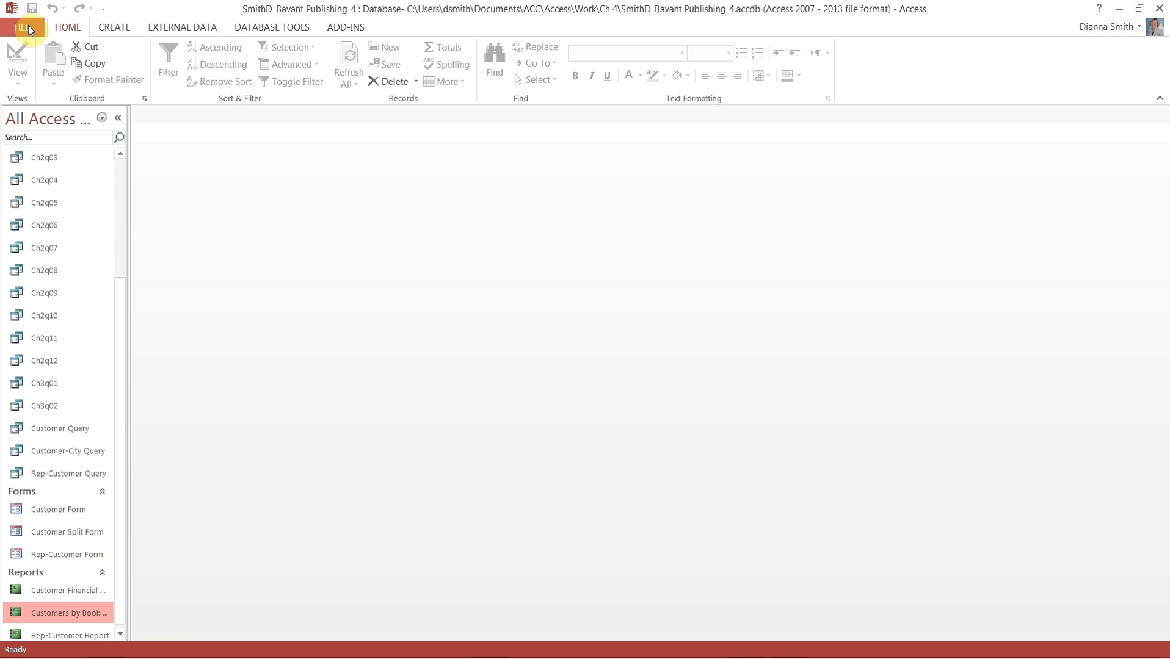
- Open the Customer Financial Report in Layout View, try hiding and showing its detail records, and close it without saving
{"action": "double_click", "coordinate": [79, 594]}
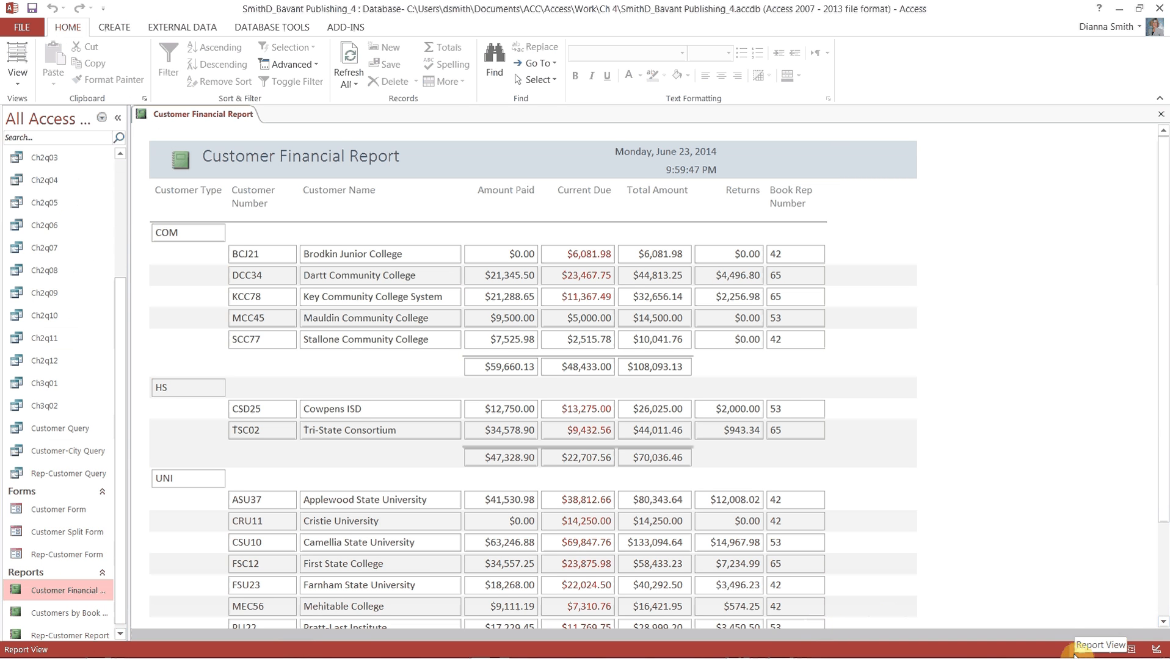
{"action": "left_click", "coordinate": [1130, 651]}
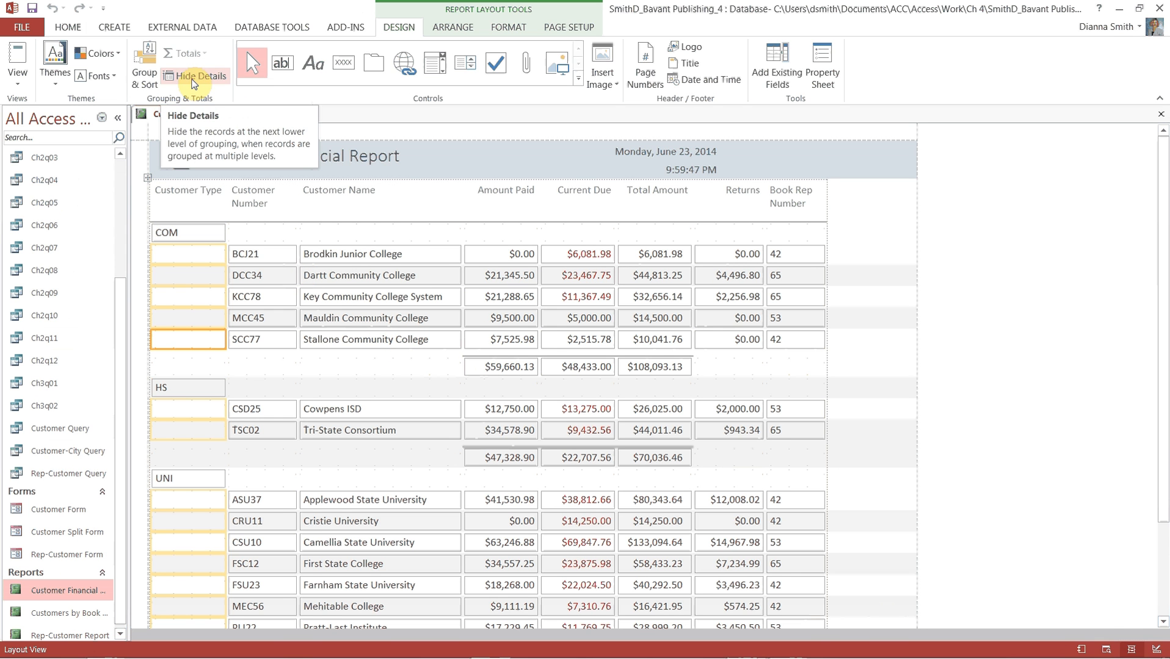
{"action": "left_click", "coordinate": [194, 80]}
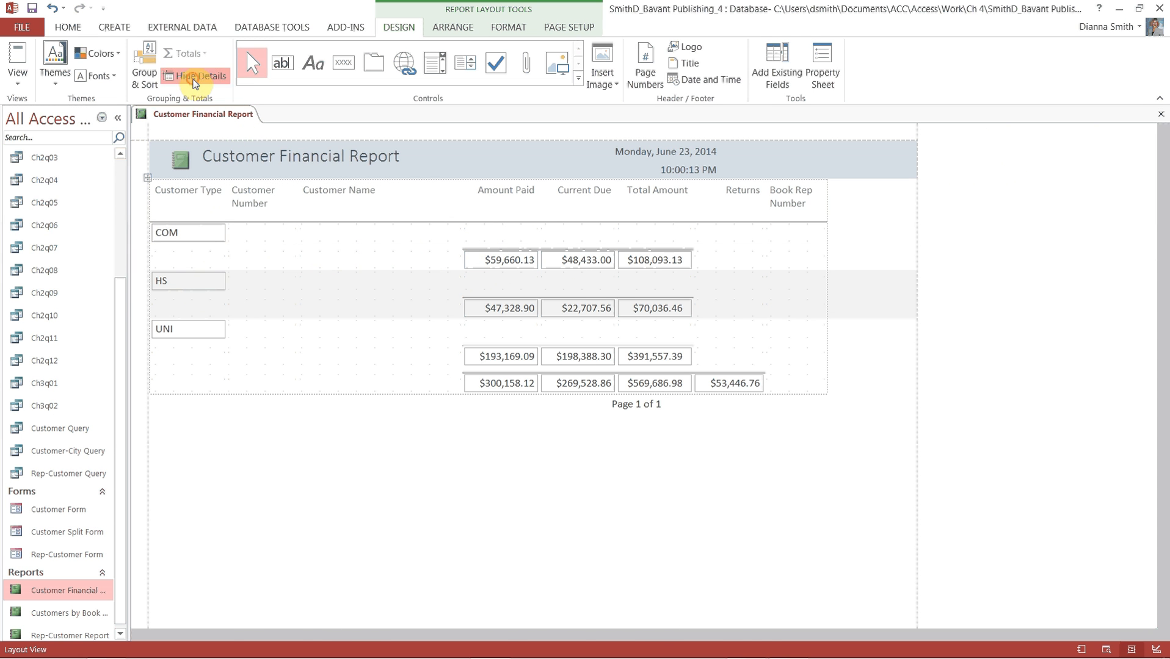
{"action": "left_click", "coordinate": [194, 80]}
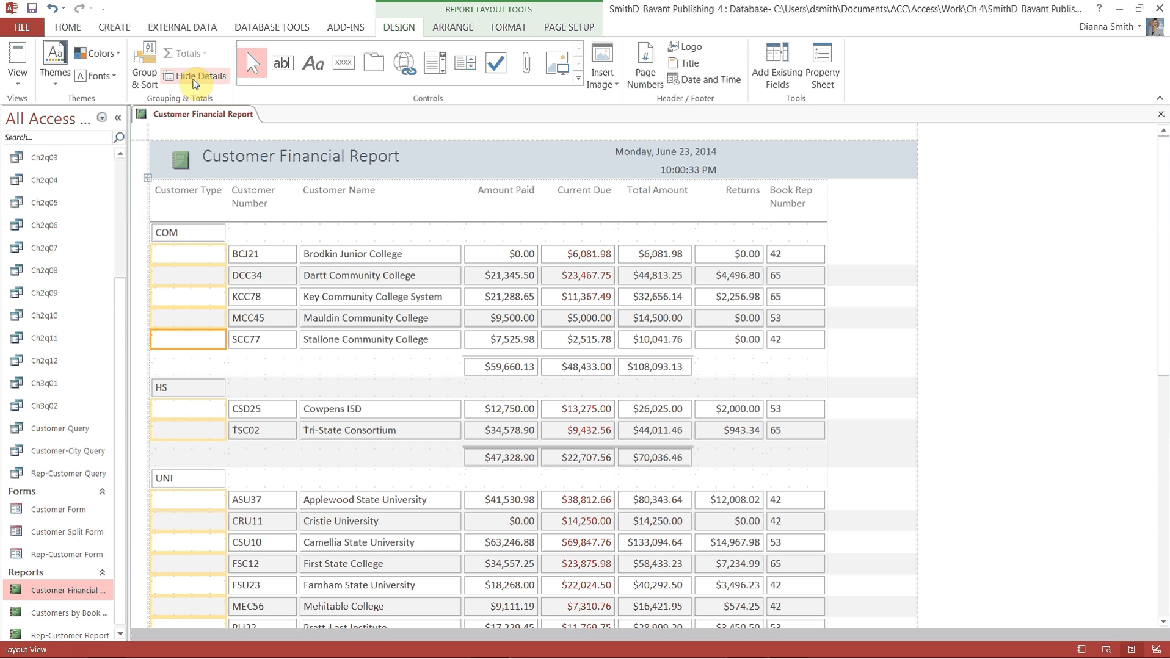
{"action": "left_click", "coordinate": [195, 79]}
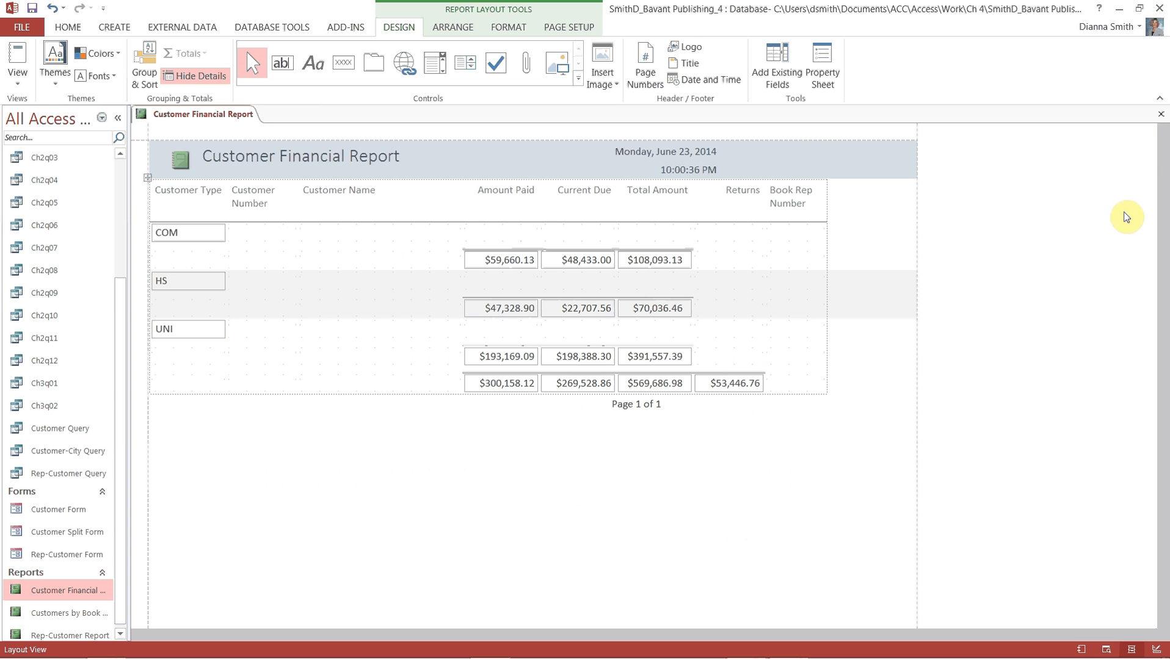
{"action": "left_click", "coordinate": [1161, 116]}
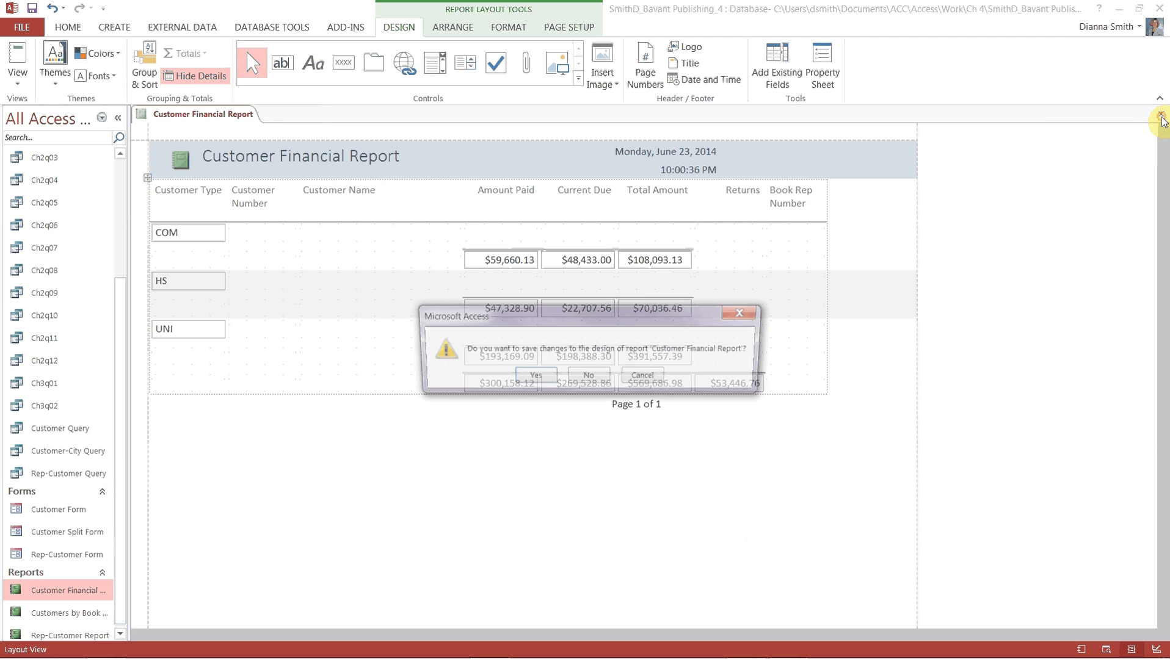
{"action": "left_click", "coordinate": [591, 378]}
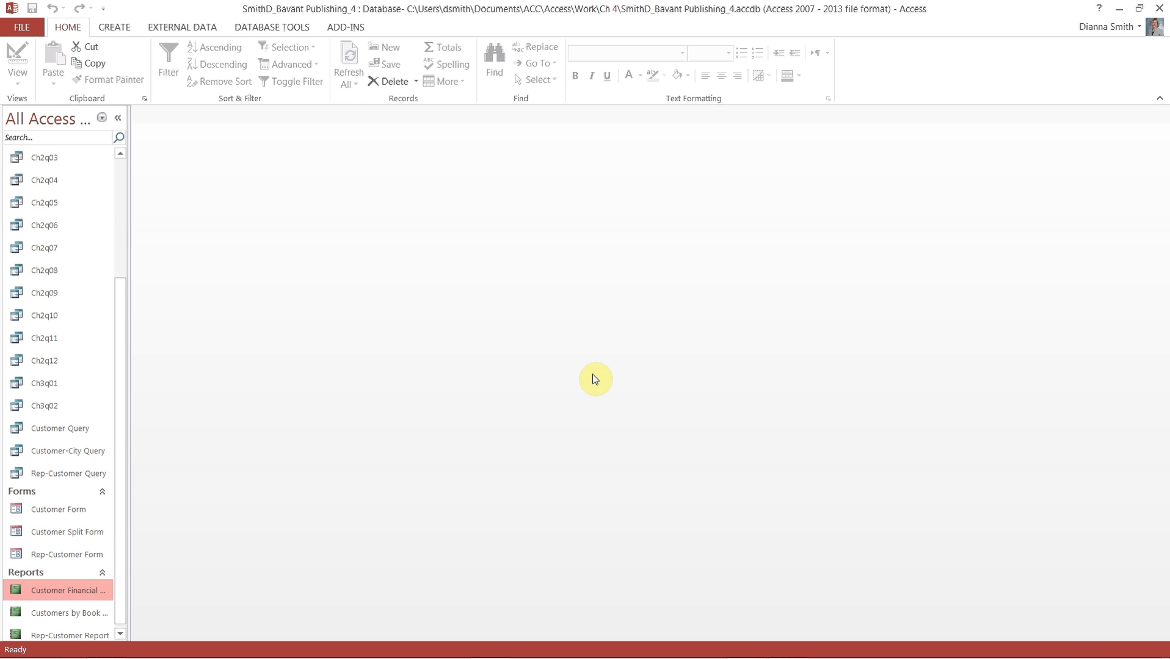